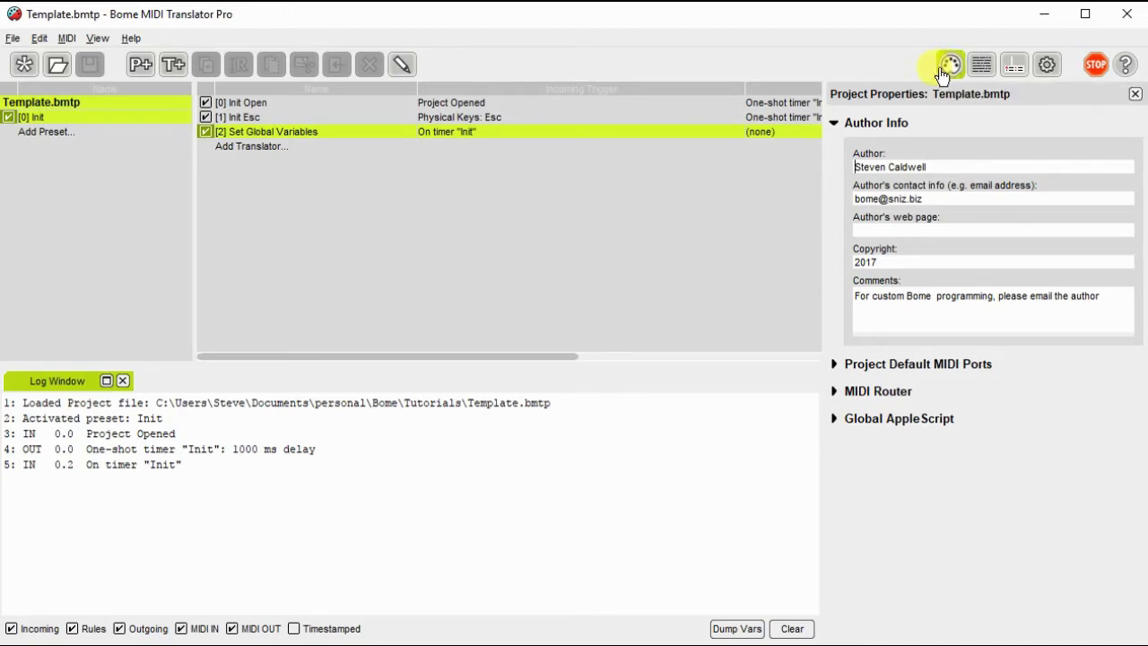
Enable Bome MIDI Translator 1 and 2 Virtual Out as project MIDI outputs.
{"action": "left_click", "coordinate": [951, 66]}
{"action": "left_click", "coordinate": [855, 511]}
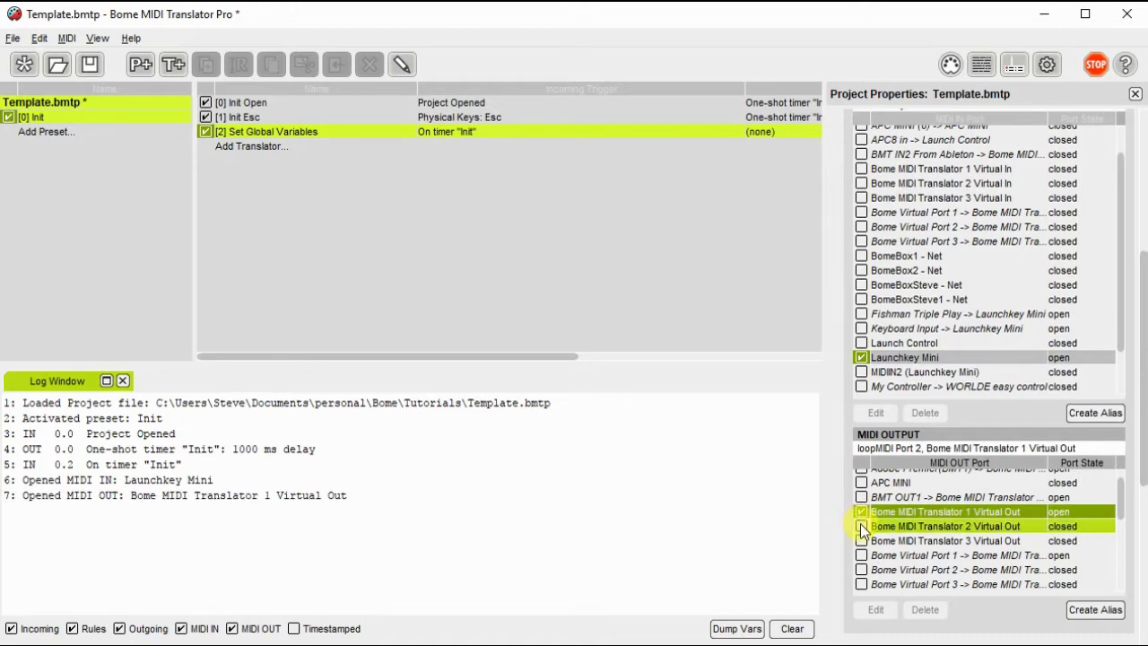
{"action": "left_click", "coordinate": [861, 526]}
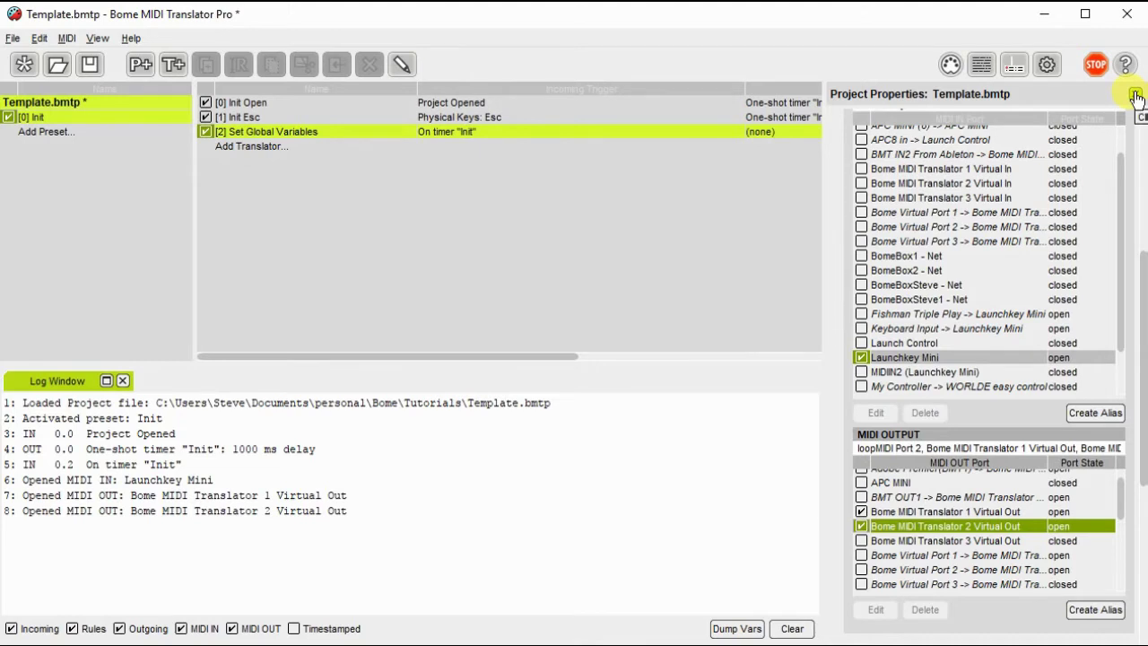
{"action": "left_click", "coordinate": [1136, 95]}
In the Set Global Variables rules, add the comment '// This will be our designated split point'.
{"action": "left_click", "coordinate": [286, 103]}
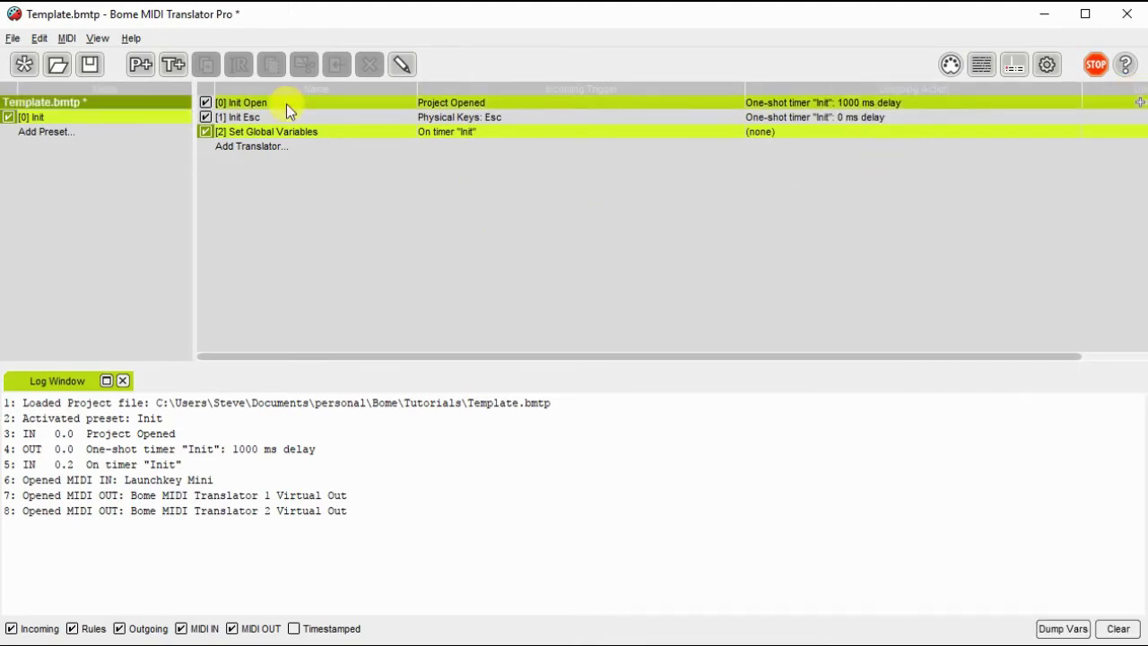
{"action": "left_click", "coordinate": [261, 135]}
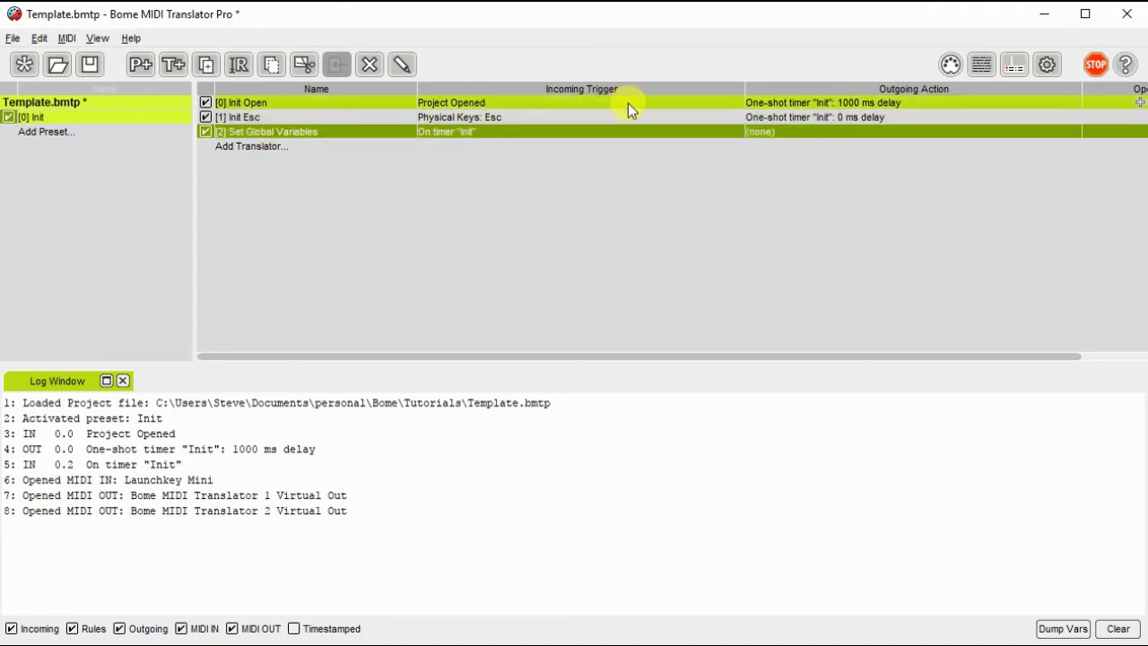
{"action": "double_click", "coordinate": [718, 132]}
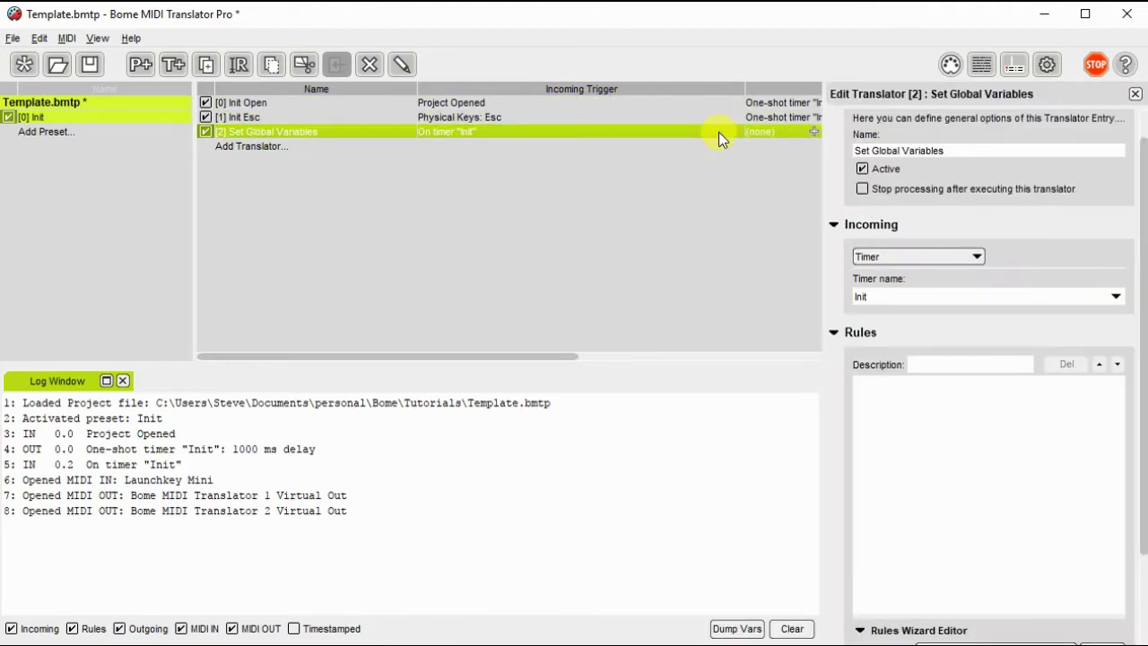
{"action": "left_click", "coordinate": [883, 386]}
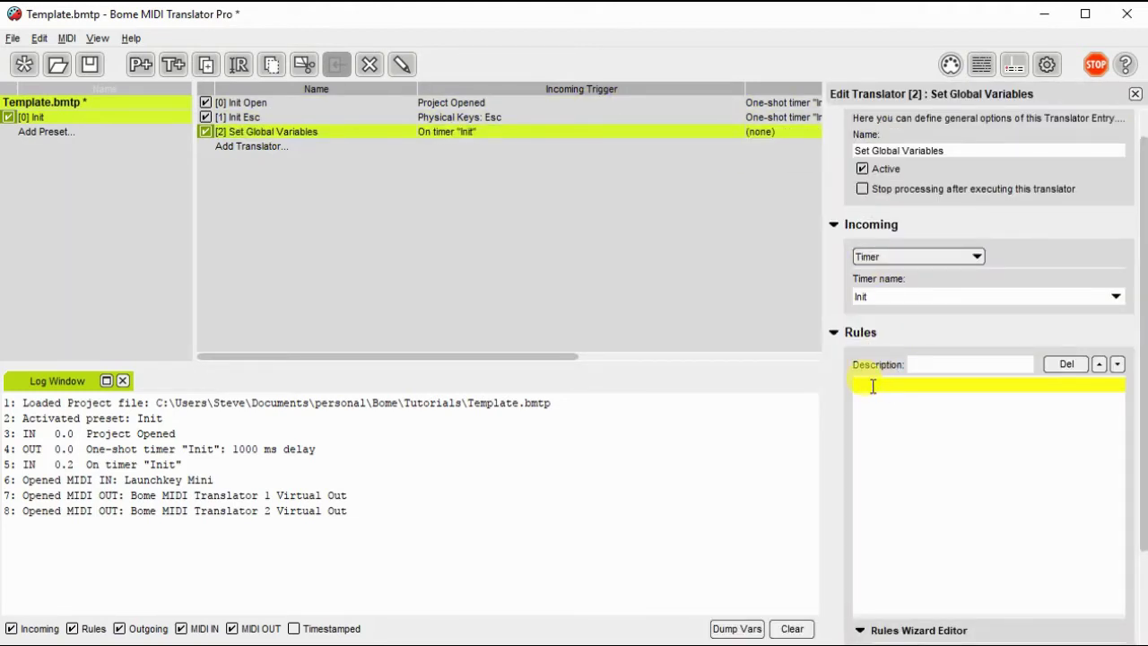
{"action": "type", "text": "// T"}
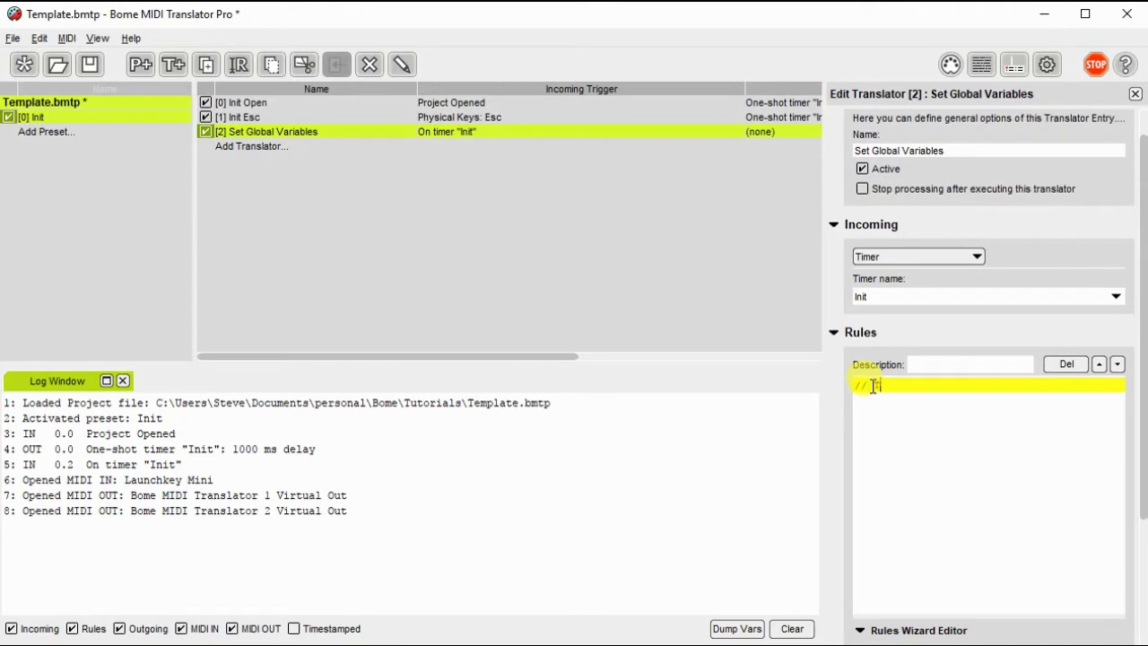
{"action": "type", "text": "his will be our desi"}
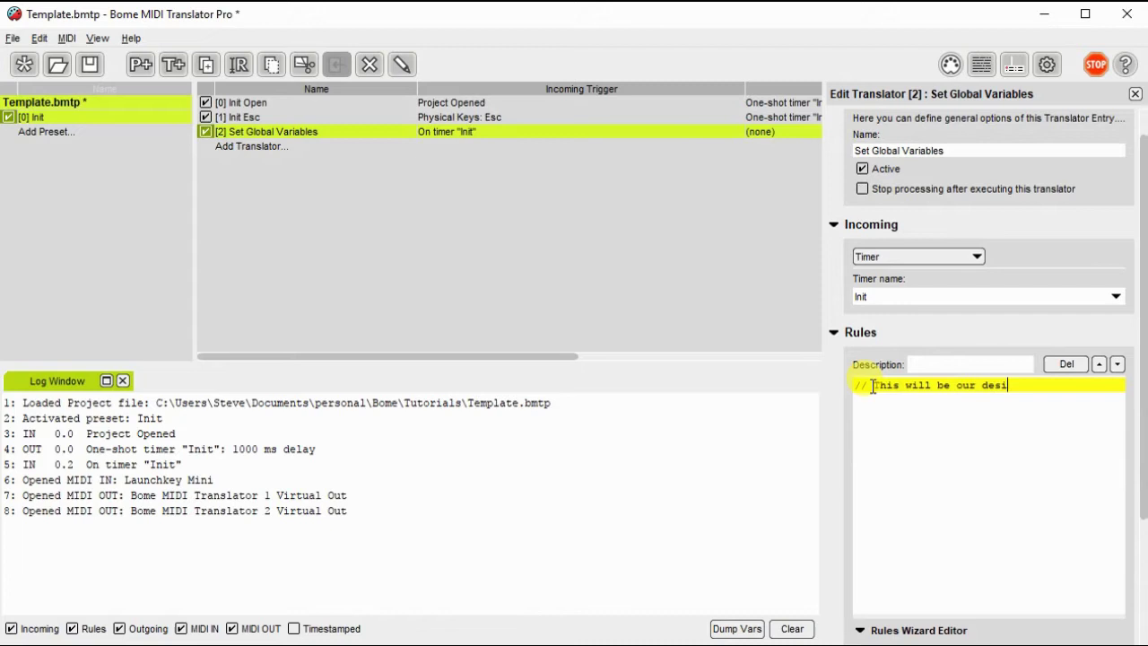
{"action": "type", "text": "gnated split poin"}
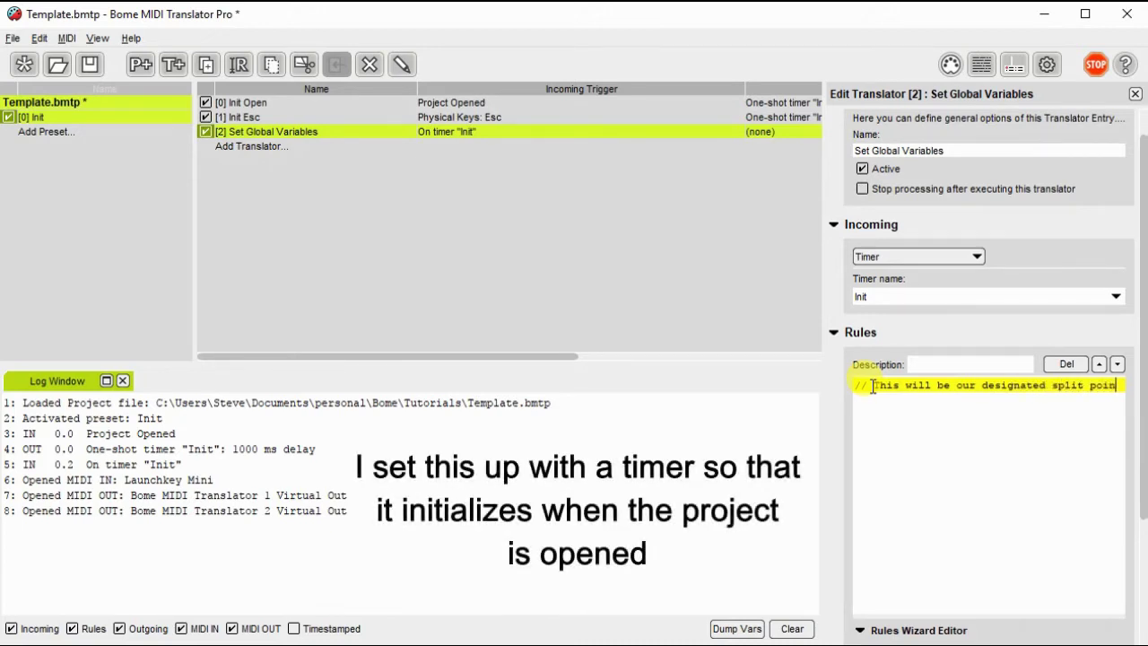
{"action": "type", "text": "t"}
{"action": "key", "text": "Return"}
Add the rule ga=60 below the split-point comment.
{"action": "type", "text": "/"}
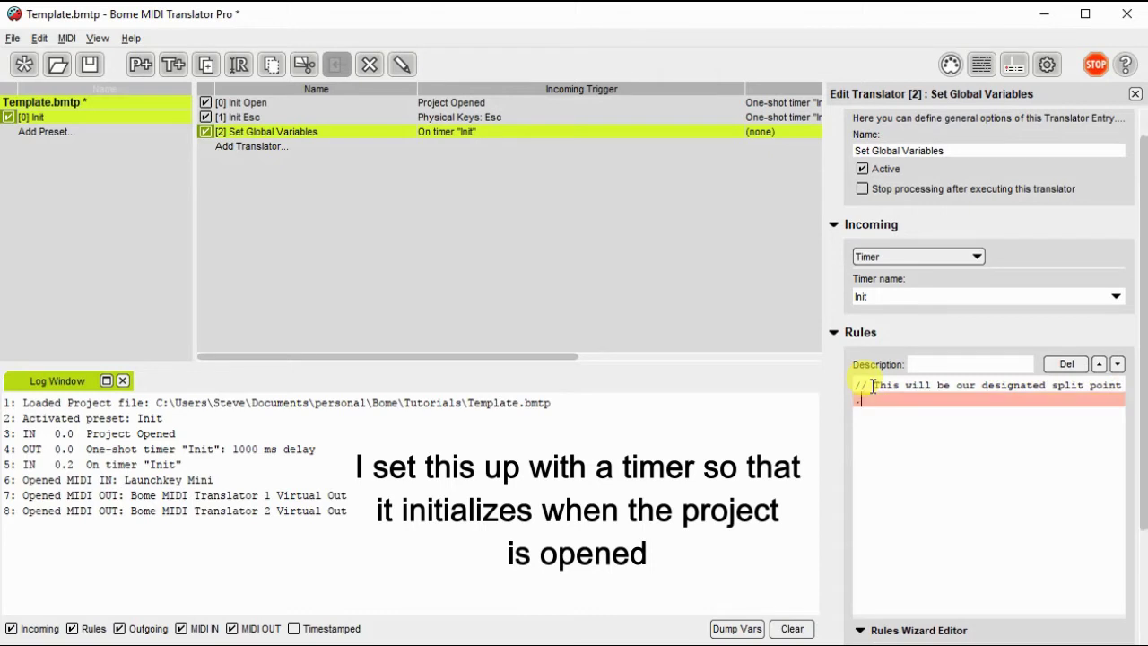
{"action": "key", "text": "BackSpace"}
{"action": "key", "text": "BackSpace"}
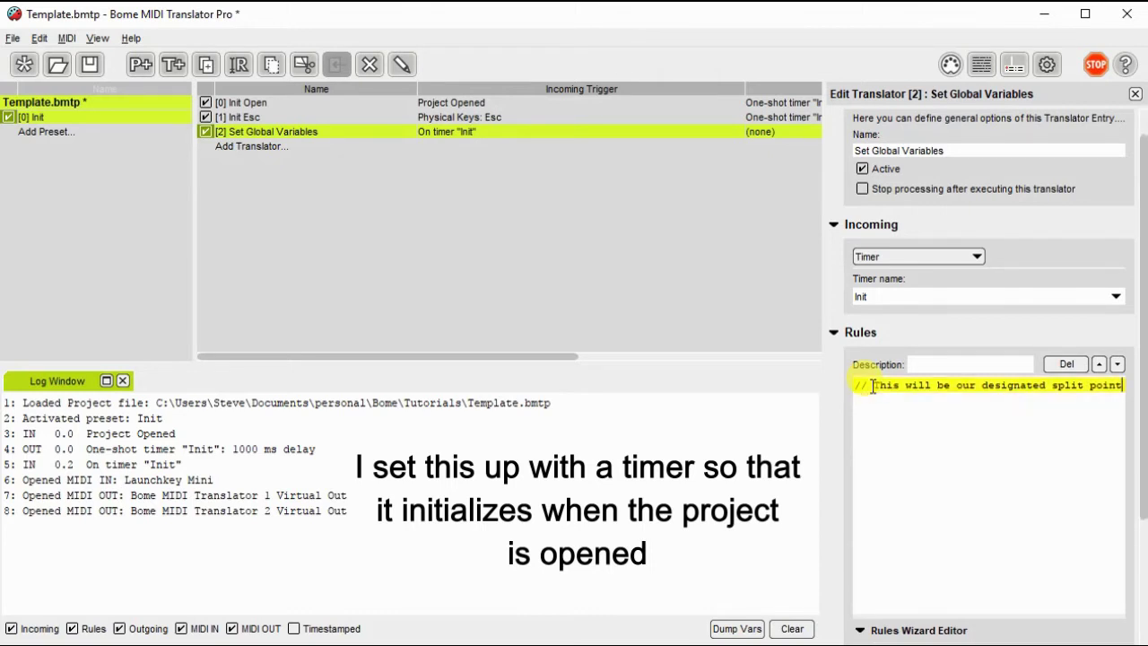
{"action": "key", "text": "Return"}
{"action": "type", "text": "ga="}
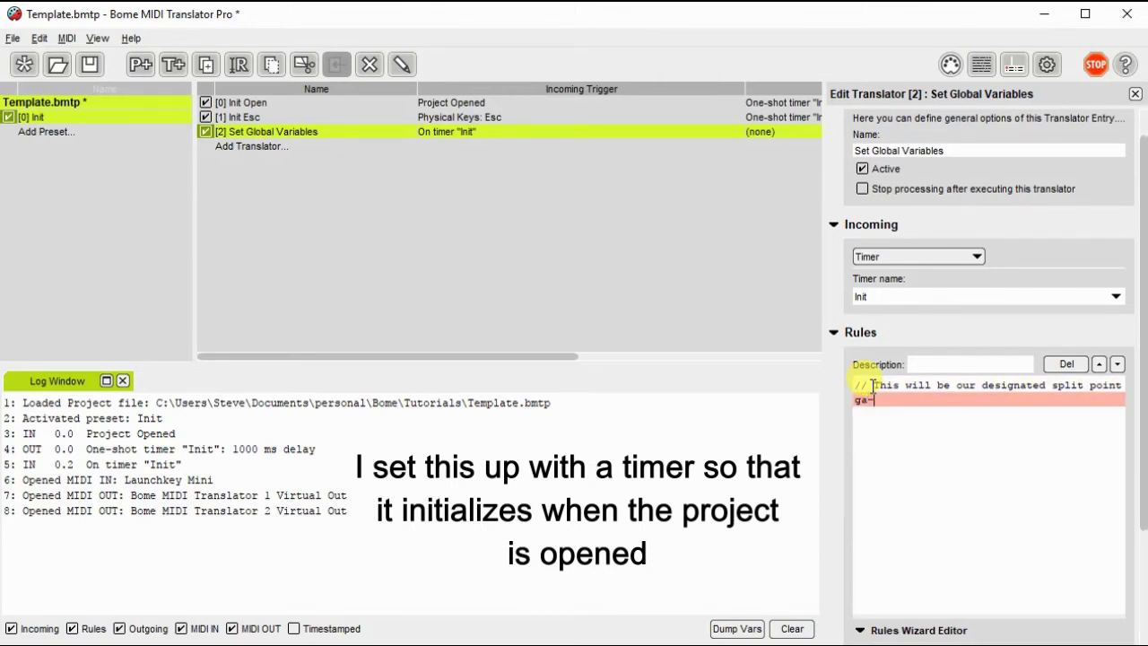
{"action": "type", "text": "60"}
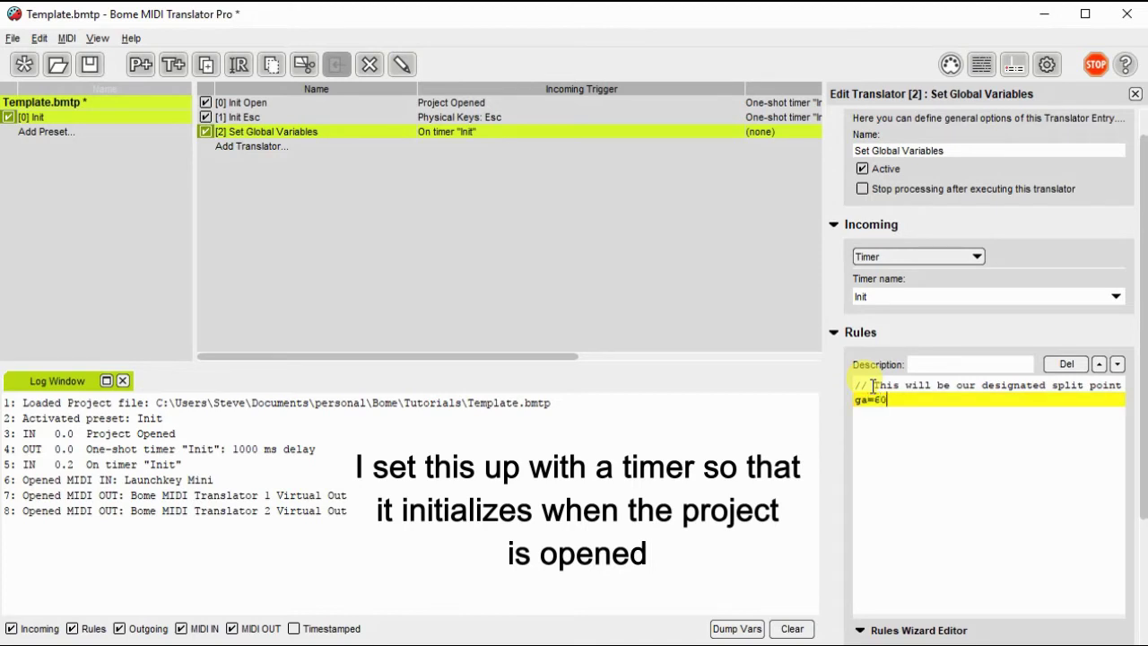
{"action": "key", "text": "Return"}
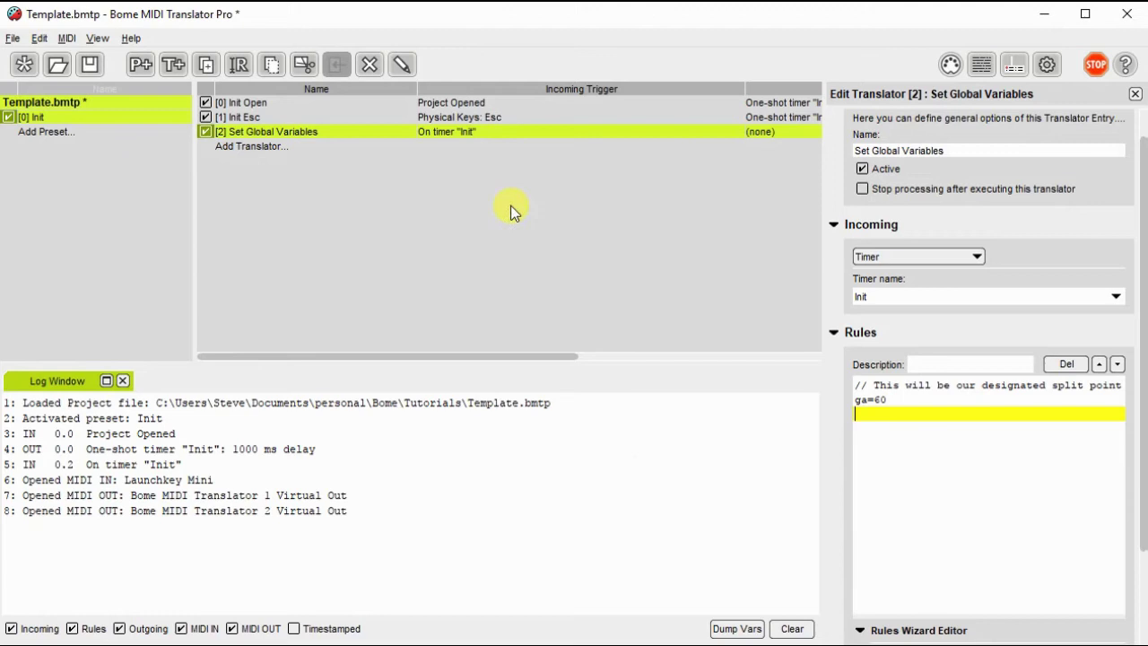
Add preset [1] and name it 'Split By Channel'.
{"action": "left_click", "coordinate": [97, 134]}
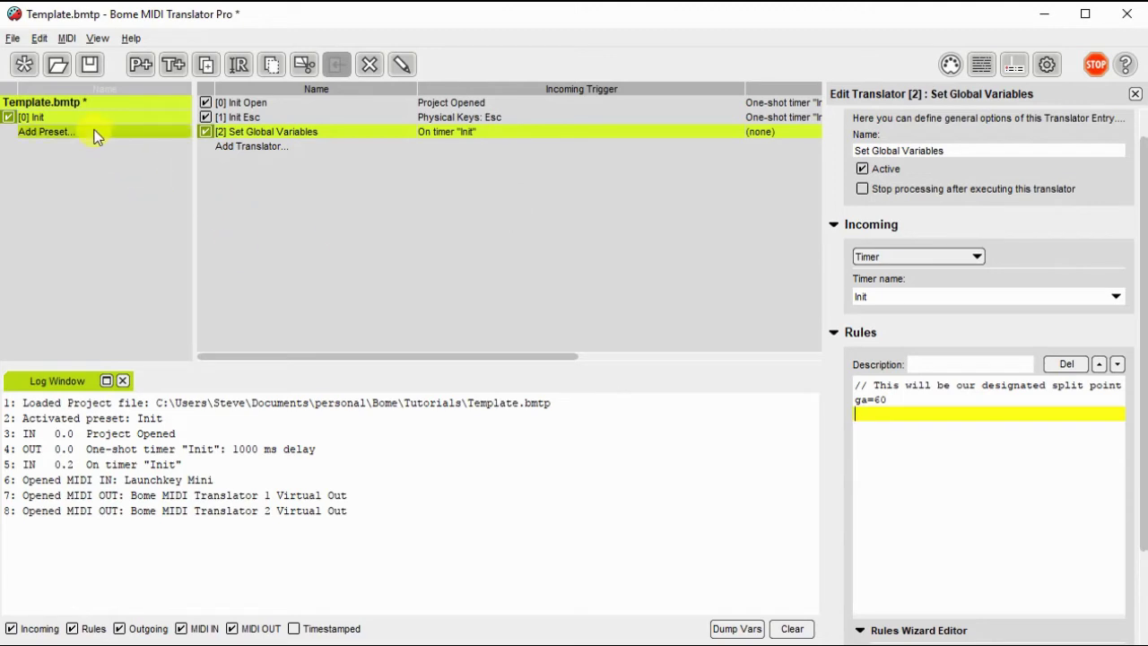
{"action": "left_click", "coordinate": [96, 132]}
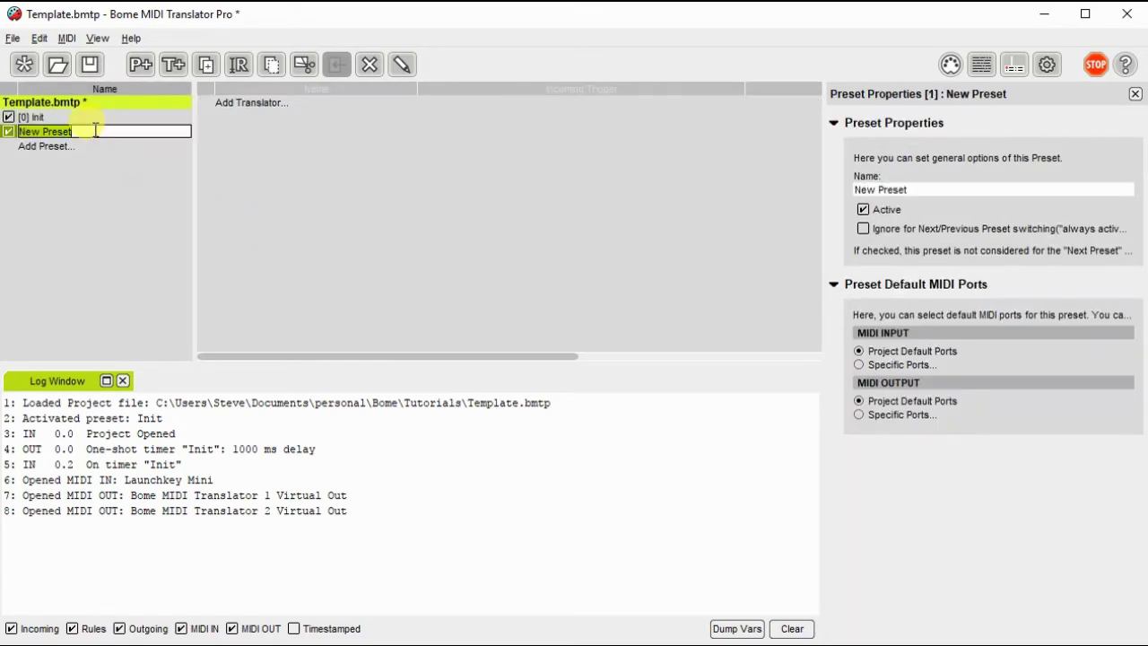
{"action": "type", "text": "Split"}
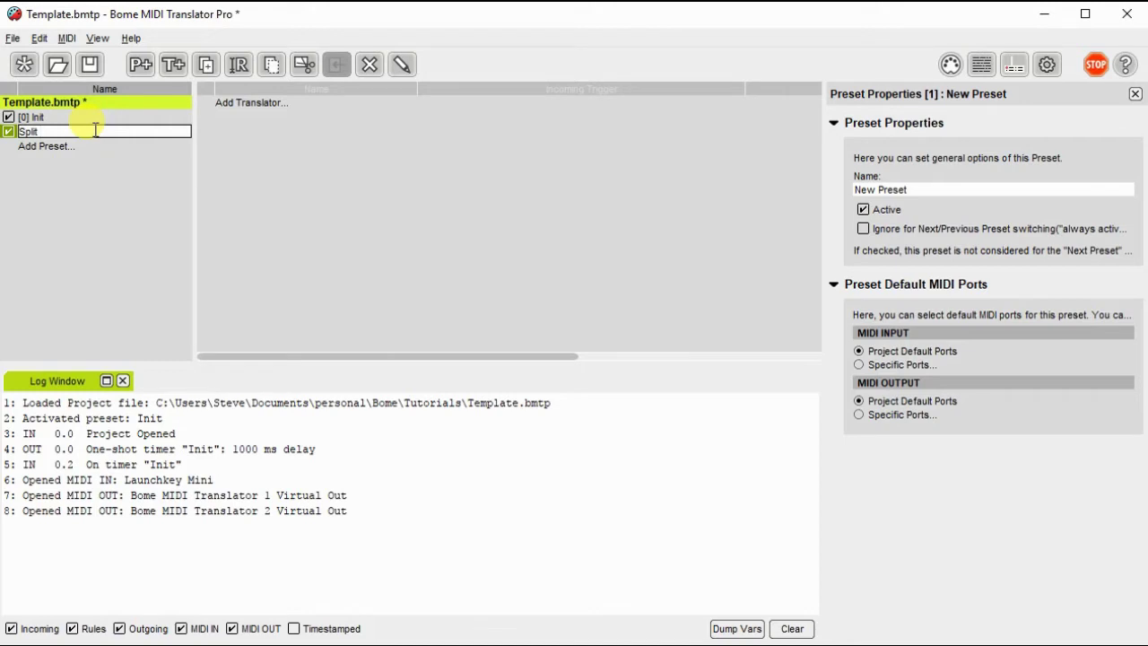
{"action": "type", "text": " By Channel"}
{"action": "left_click", "coordinate": [297, 149]}
{"action": "left_click", "coordinate": [303, 106]}
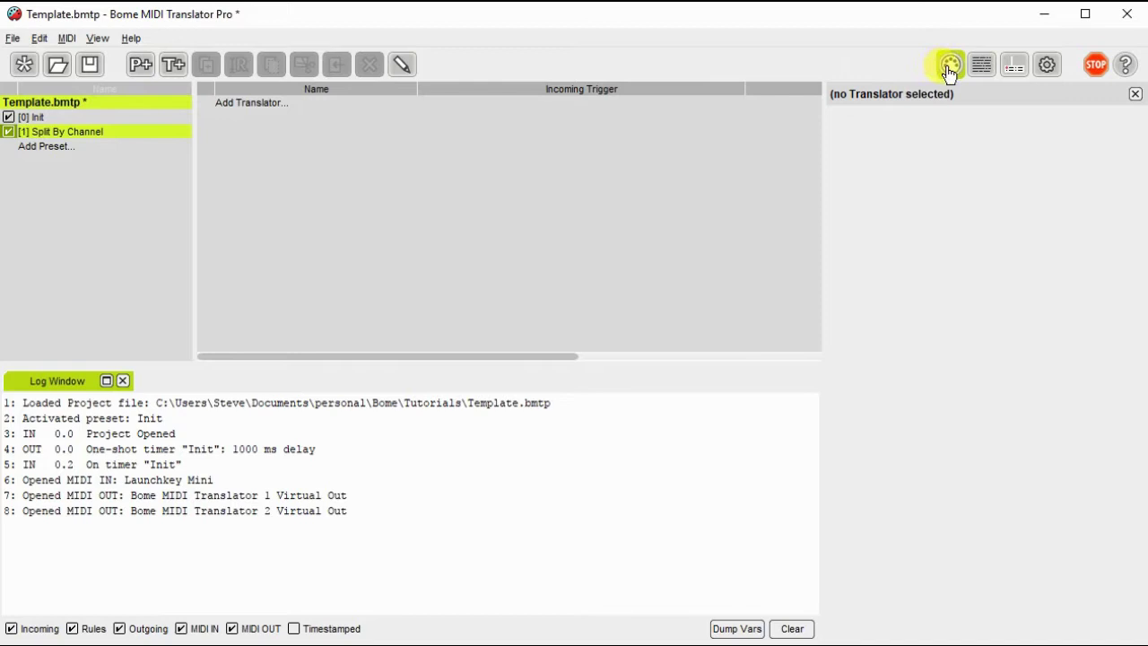
Add a Note On translator for any note stored in pp and any velocity stored in qq.
{"action": "left_click", "coordinate": [341, 103]}
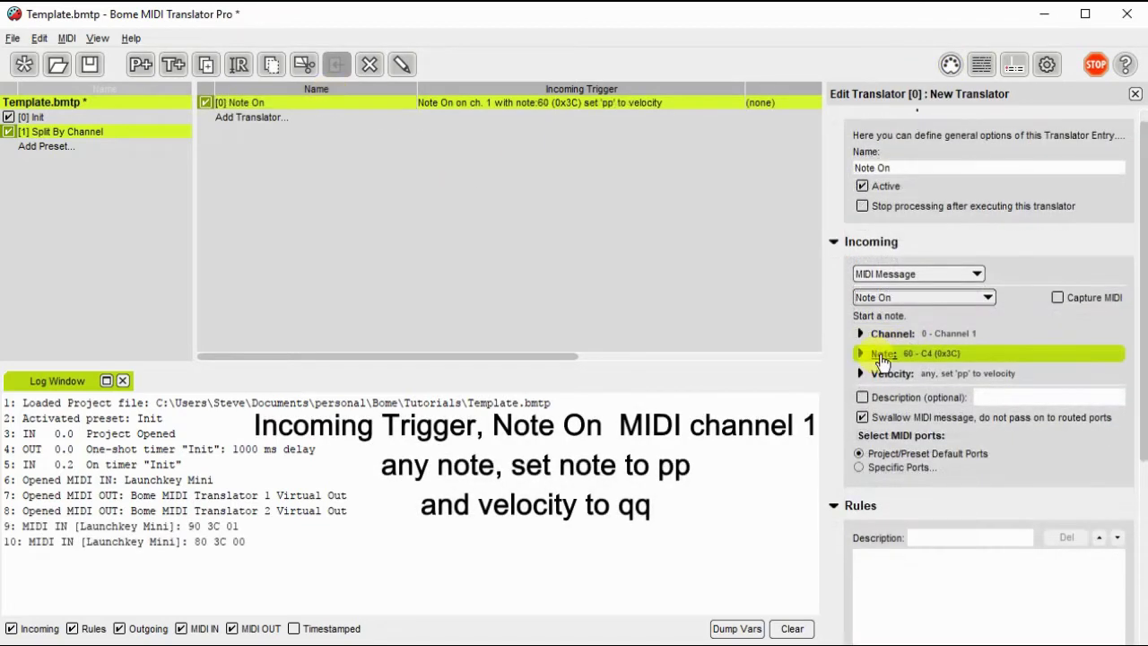
{"action": "left_click", "coordinate": [879, 355]}
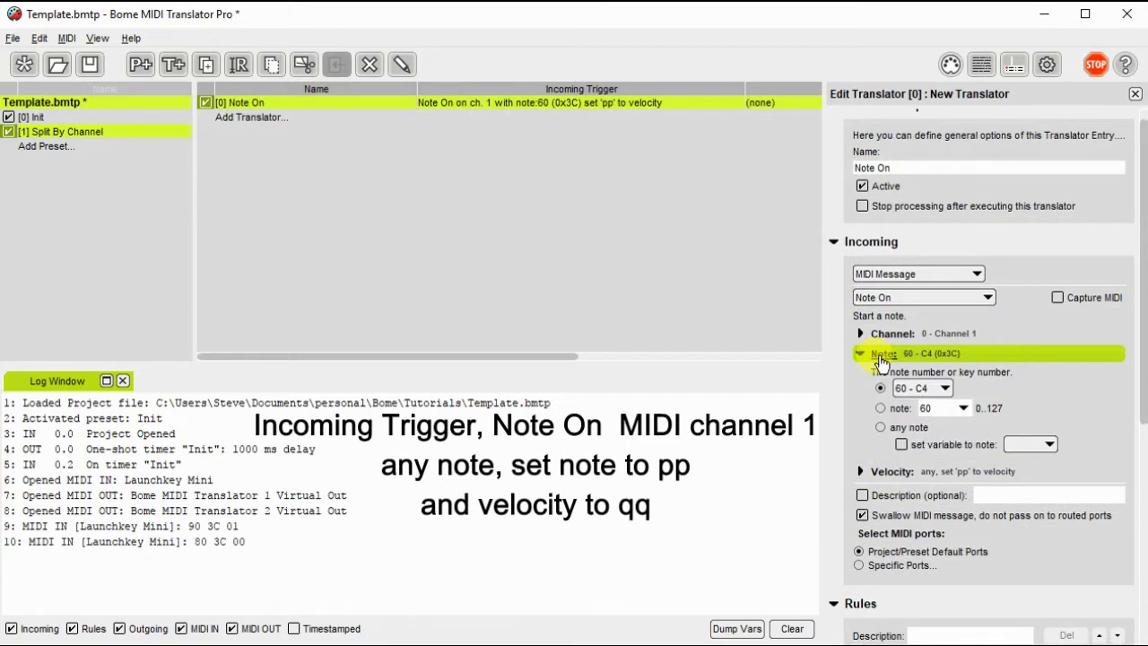
{"action": "left_click", "coordinate": [882, 427]}
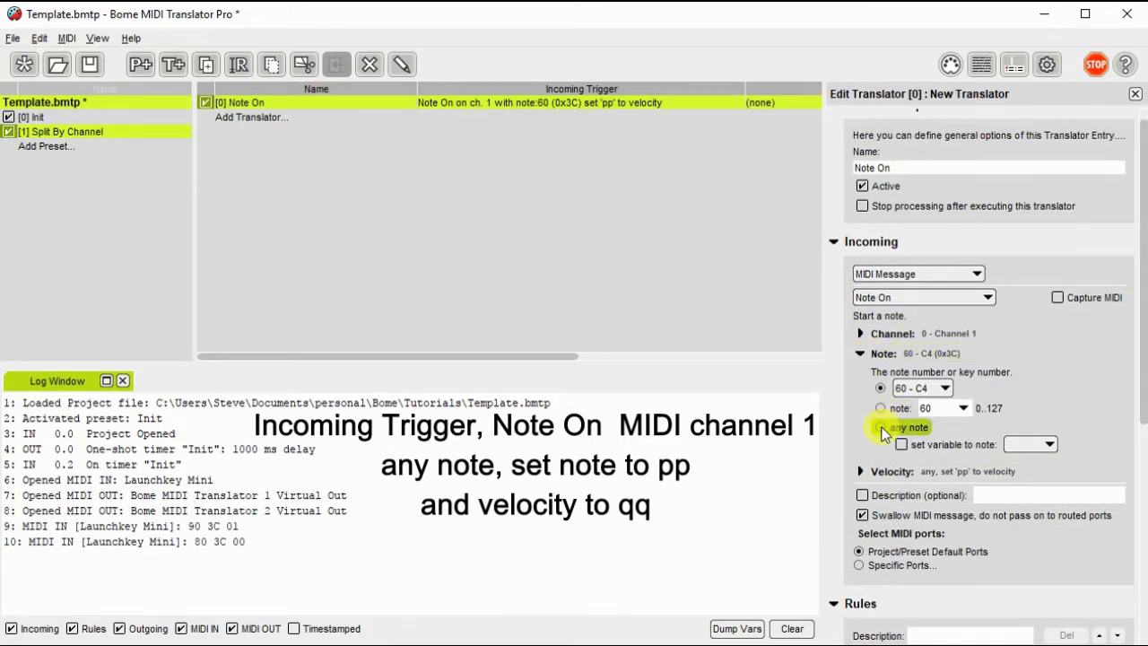
{"action": "left_click", "coordinate": [1035, 444]}
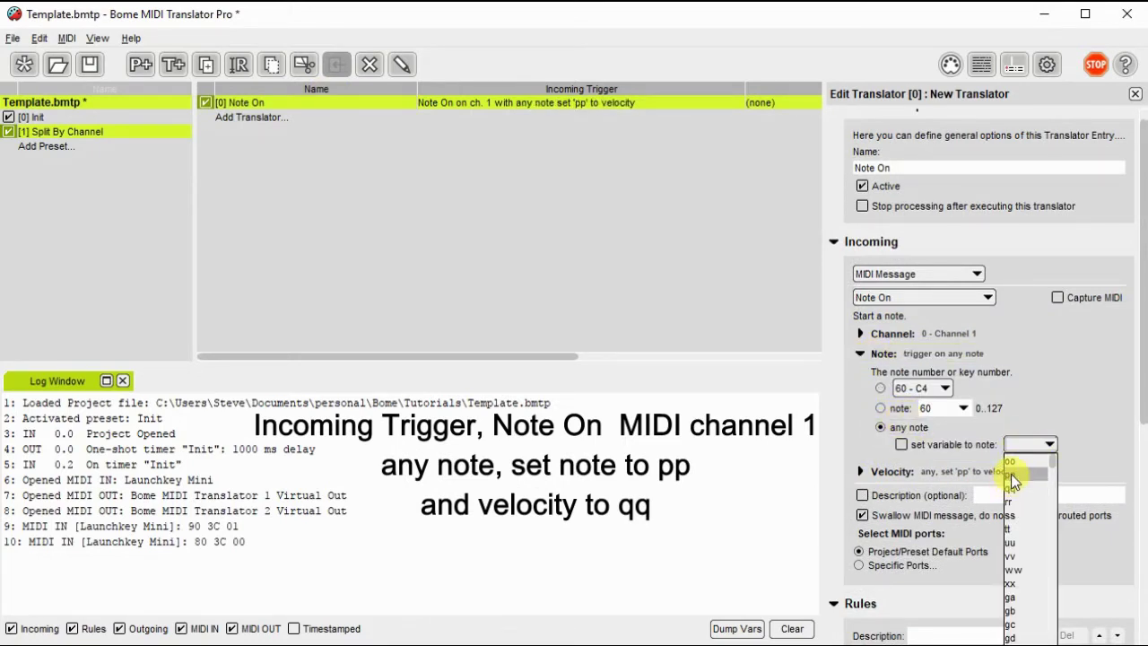
{"action": "left_click", "coordinate": [1010, 474]}
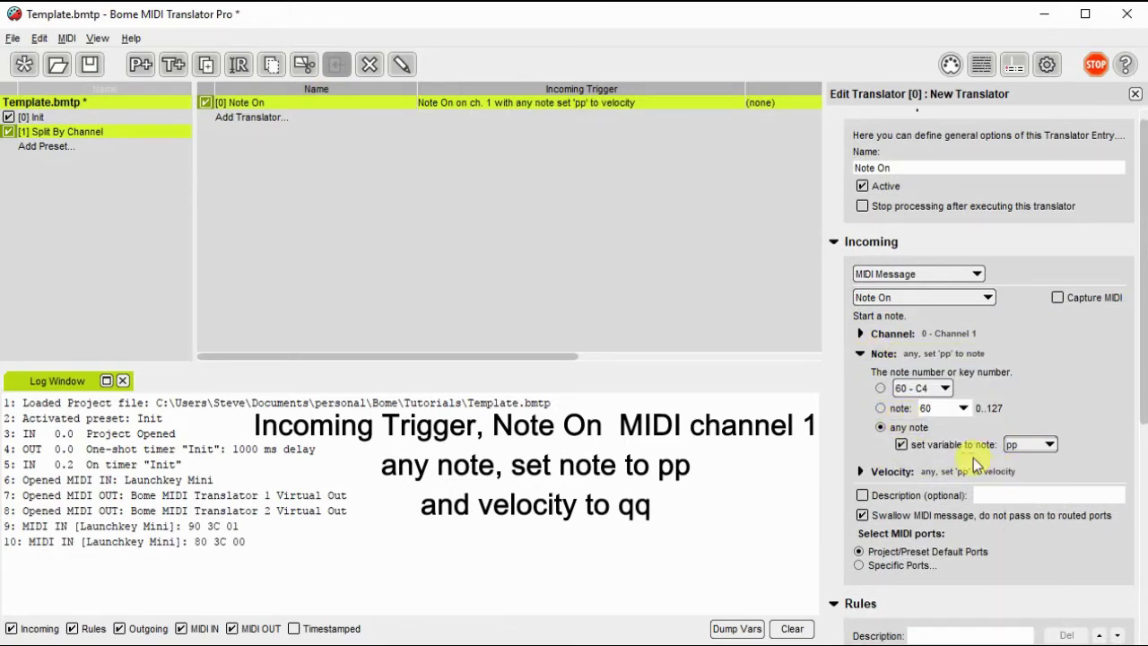
{"action": "left_click", "coordinate": [861, 471]}
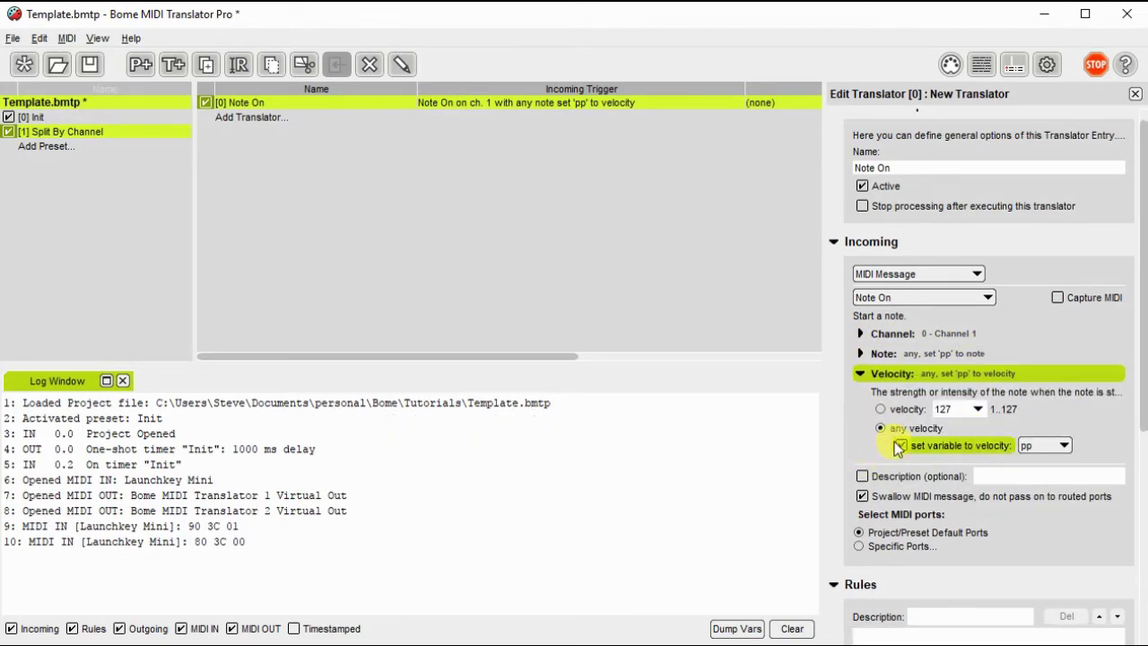
{"action": "left_click", "coordinate": [1043, 446]}
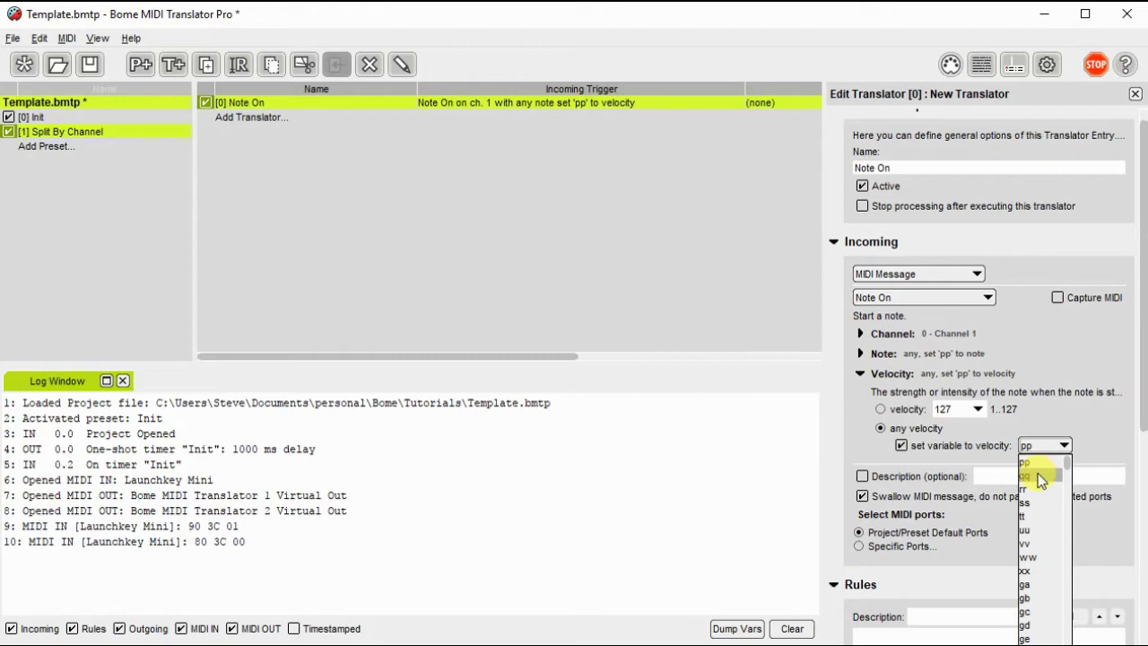
{"action": "left_click", "coordinate": [1040, 482]}
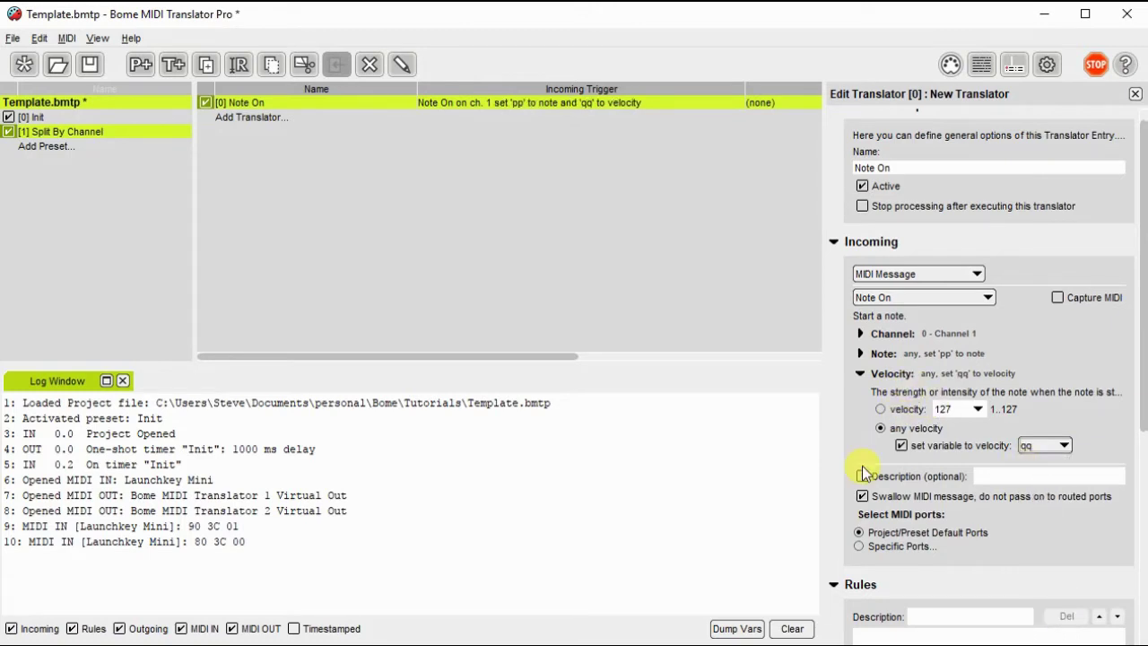
{"action": "scroll", "coordinate": [861, 465], "scroll_direction": "down", "scroll_amount": 1}
{"action": "scroll", "coordinate": [862, 466], "scroll_direction": "down", "scroll_amount": 3}
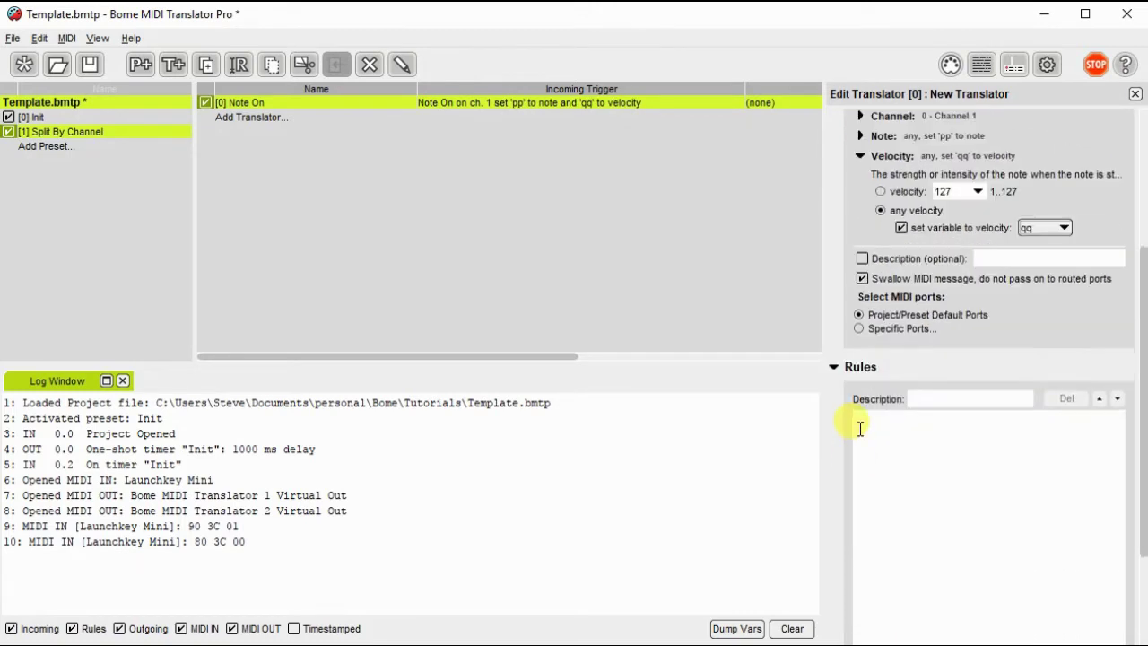
Enter the rules 'if pp>ga then xx=1' and 'if pp<=ga then rr=0'.
{"action": "left_click", "coordinate": [859, 420]}
{"action": "scroll", "coordinate": [844, 416], "scroll_direction": "down", "scroll_amount": 4}
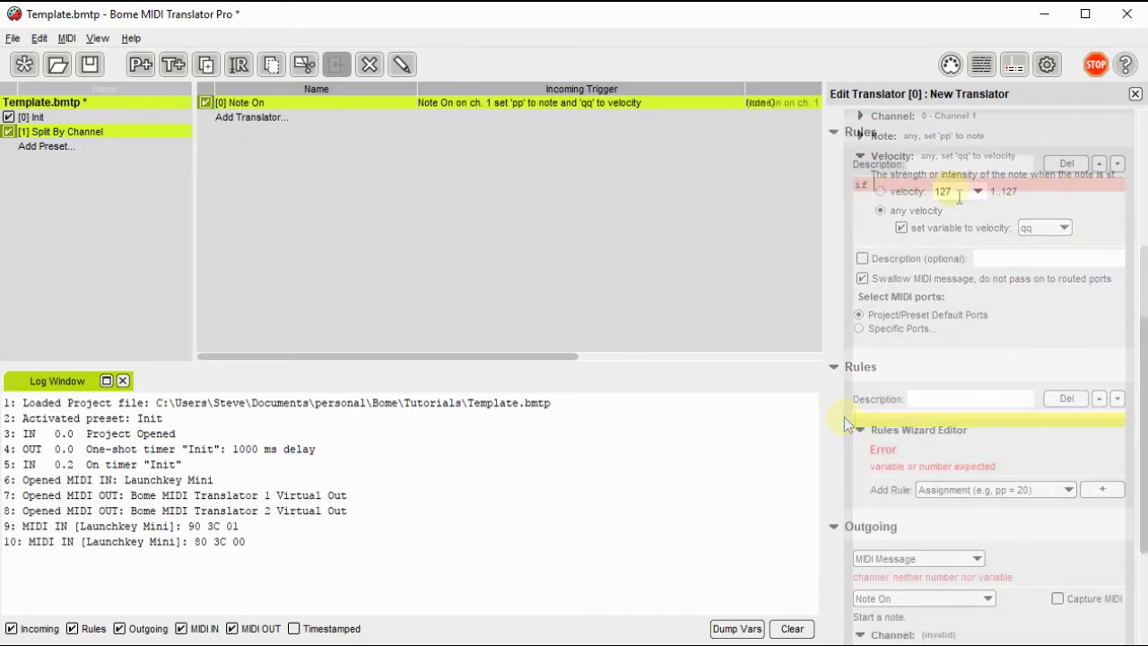
{"action": "type", "text": "if pp>ga"}
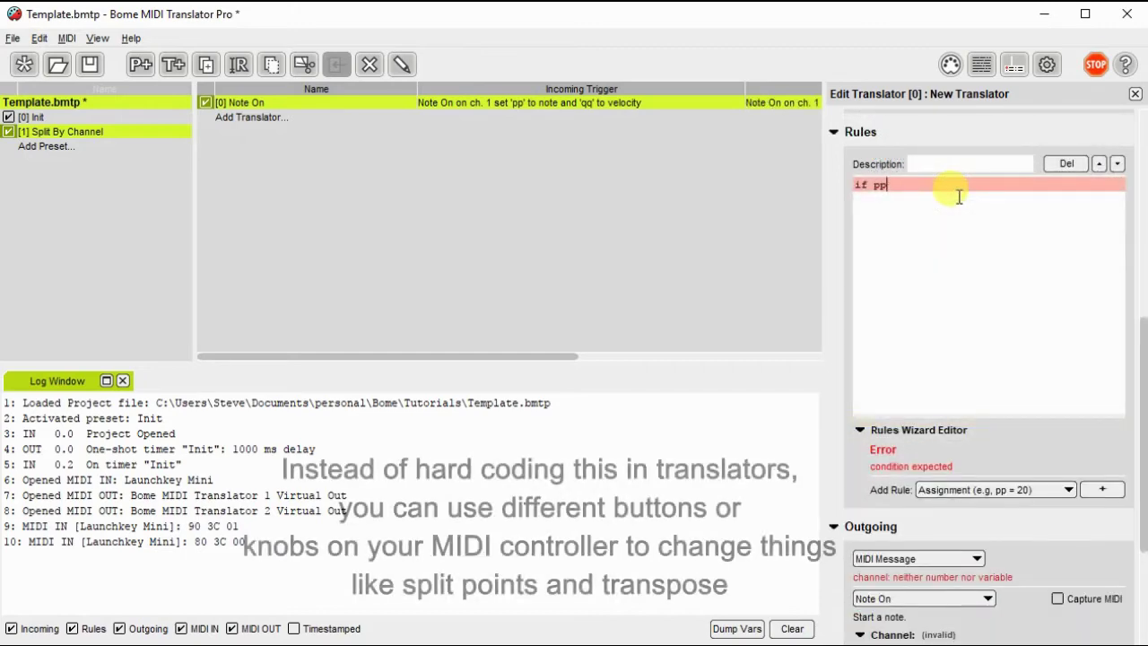
{"action": "type", "text": " the"}
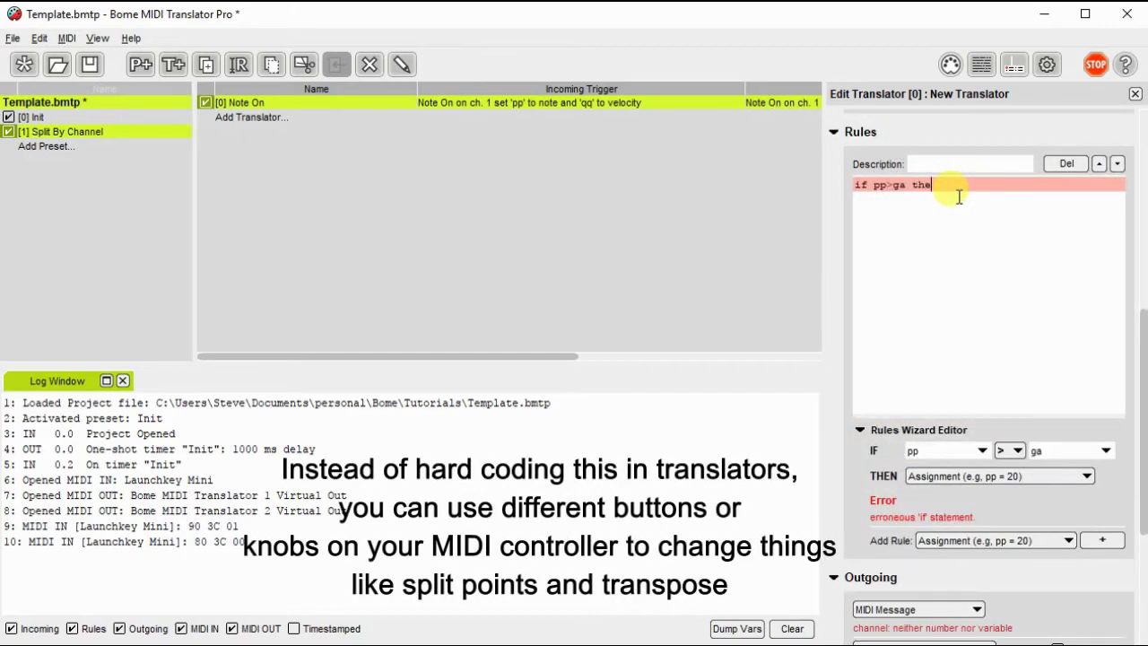
{"action": "type", "text": "n xx"}
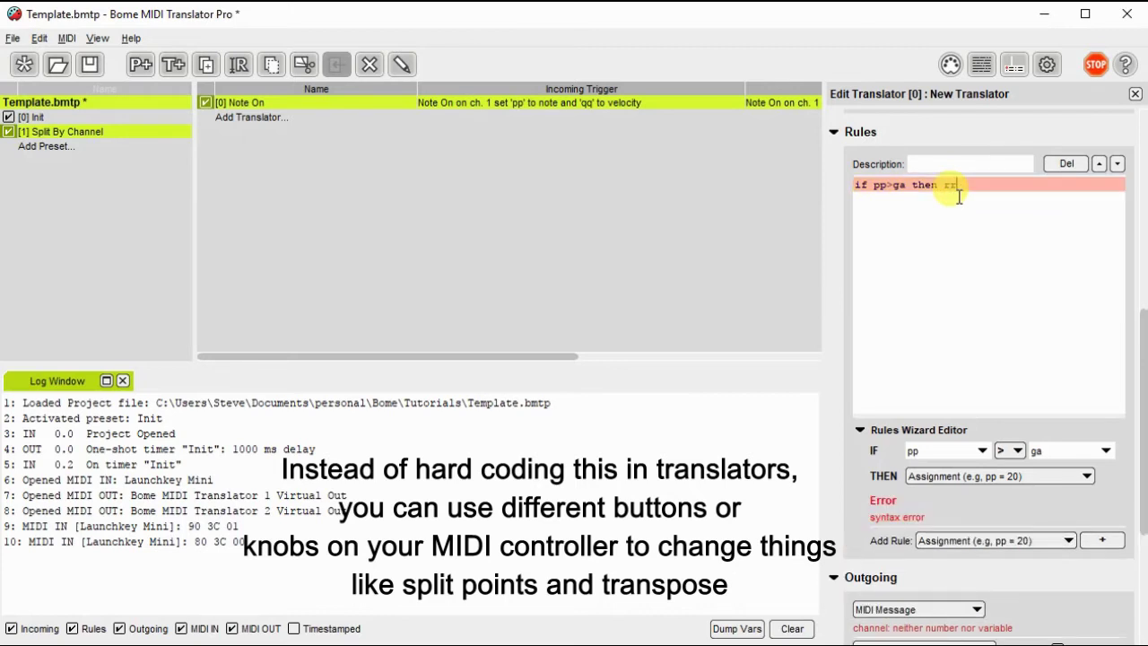
{"action": "type", "text": "=1"}
{"action": "key", "text": "Return"}
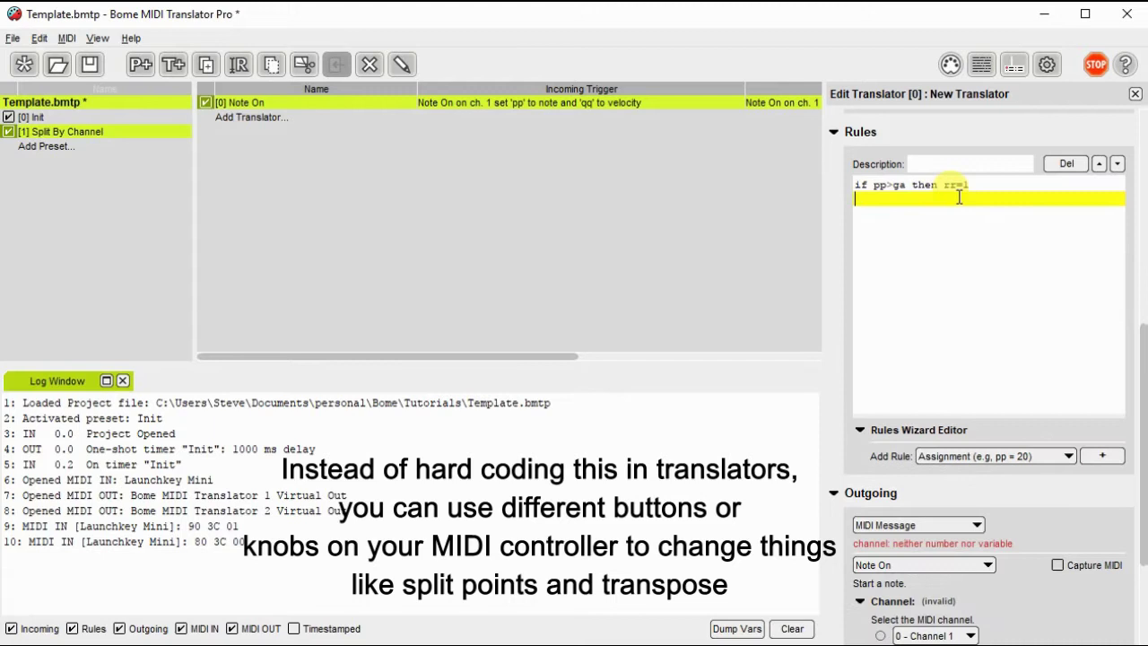
{"action": "type", "text": "if pp"}
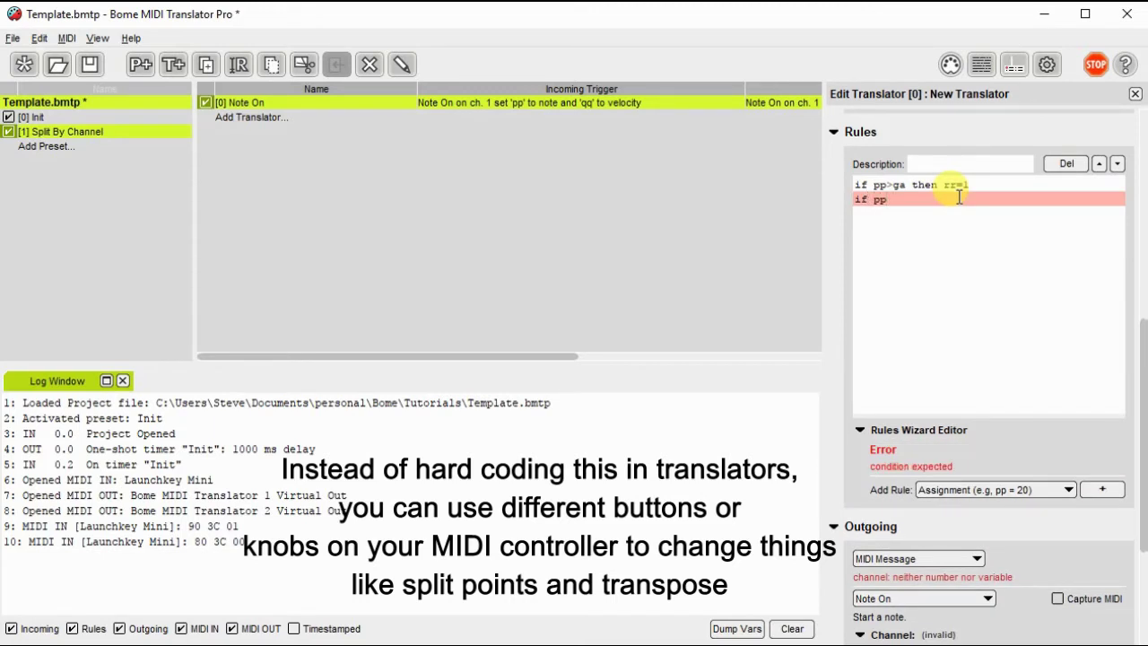
{"action": "type", "text": "<=ga"}
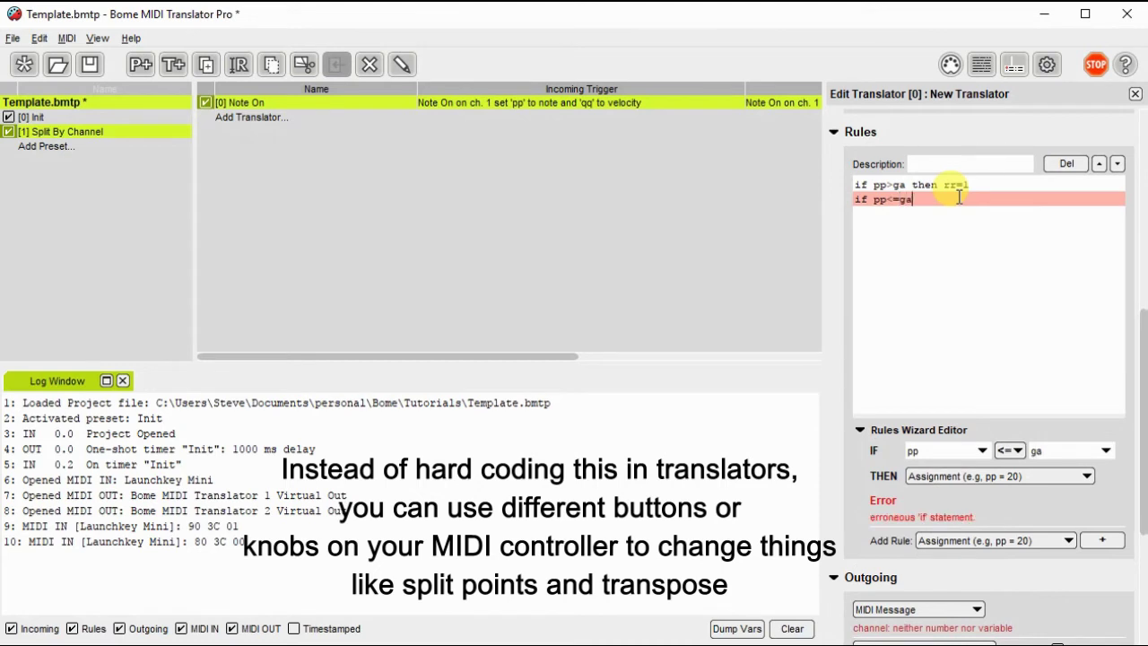
{"action": "type", "text": " then rr="}
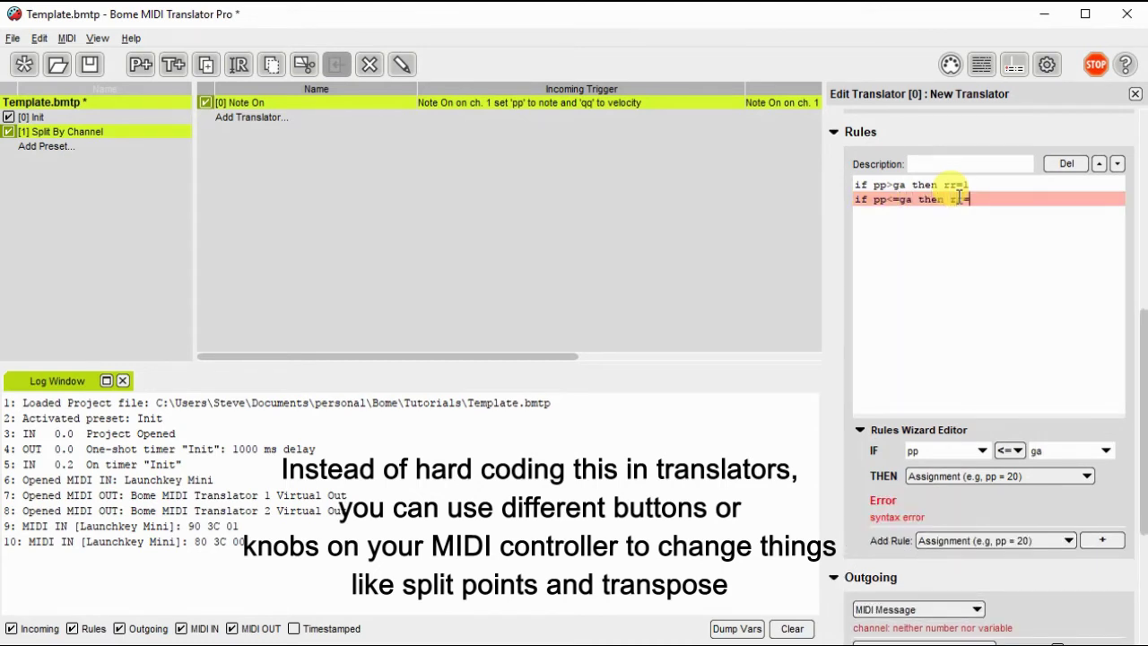
{"action": "type", "text": "0"}
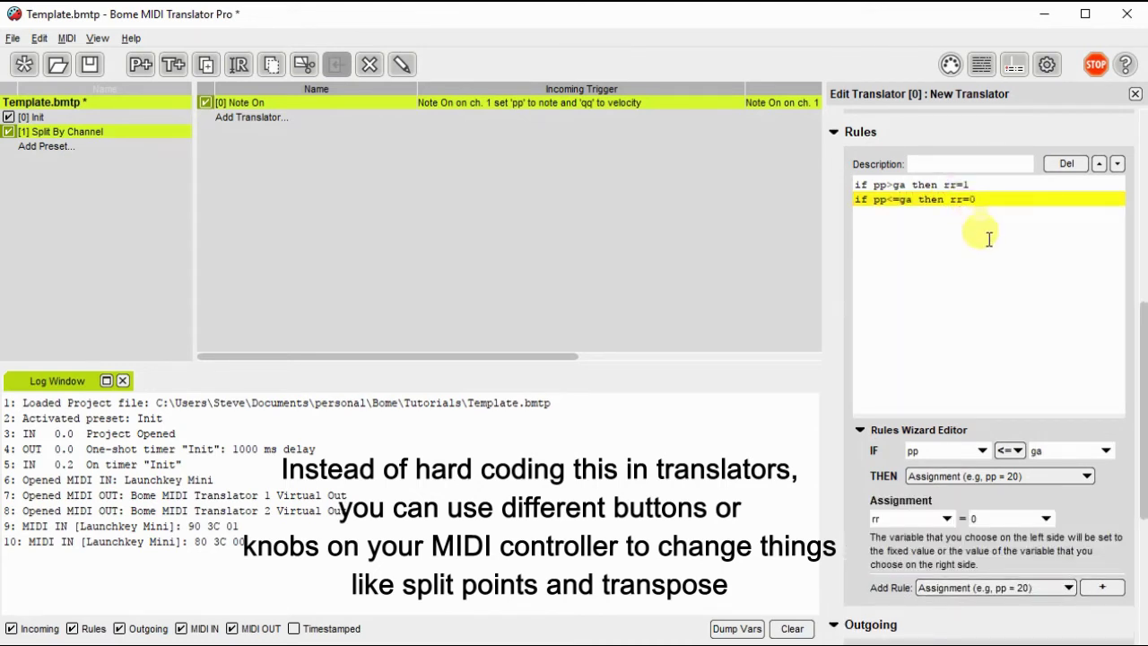
{"action": "scroll", "coordinate": [963, 287], "scroll_direction": "up", "scroll_amount": 1}
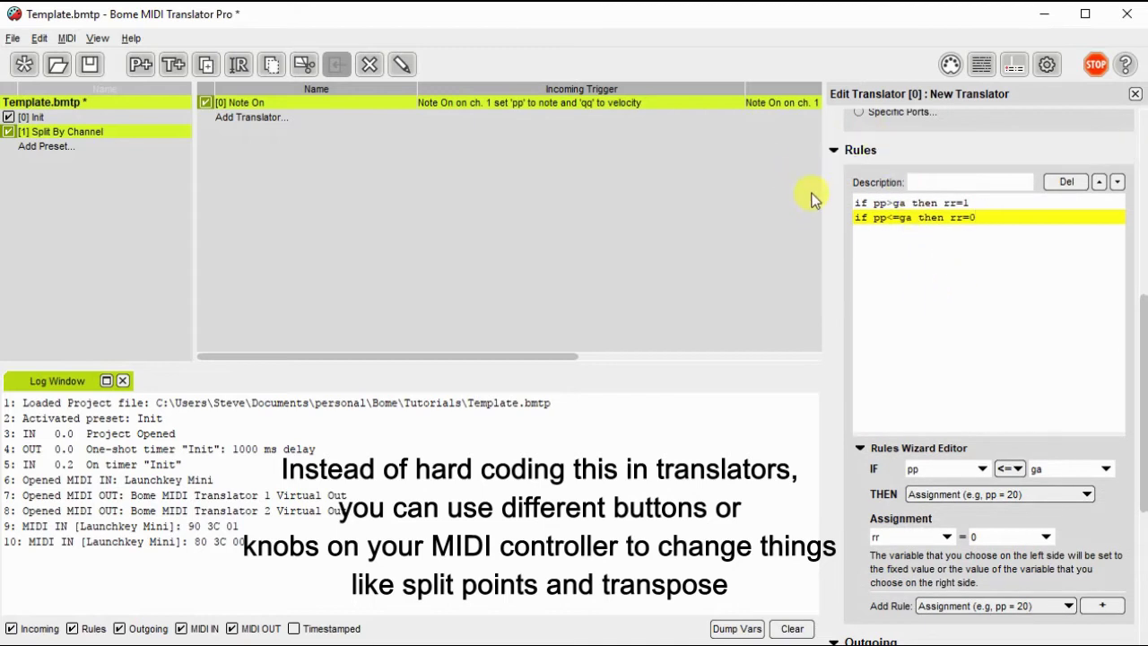
{"action": "key", "text": "Return"}
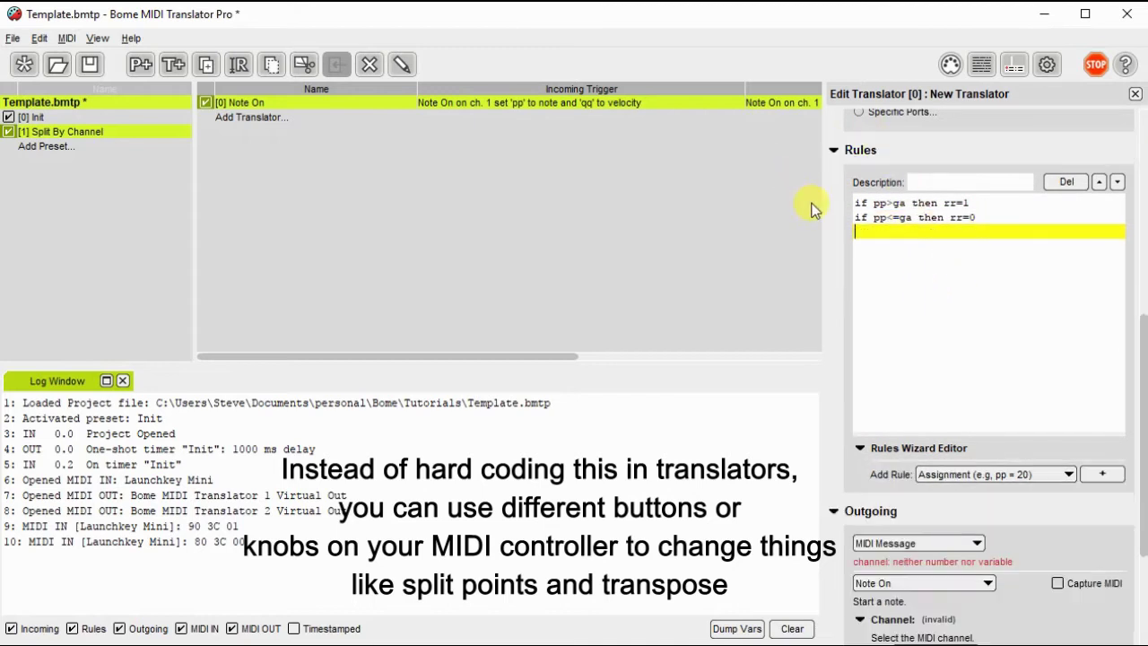
Set the outgoing Note On to channel variable rr, note pp and velocity qq.
{"action": "left_click", "coordinate": [834, 150]}
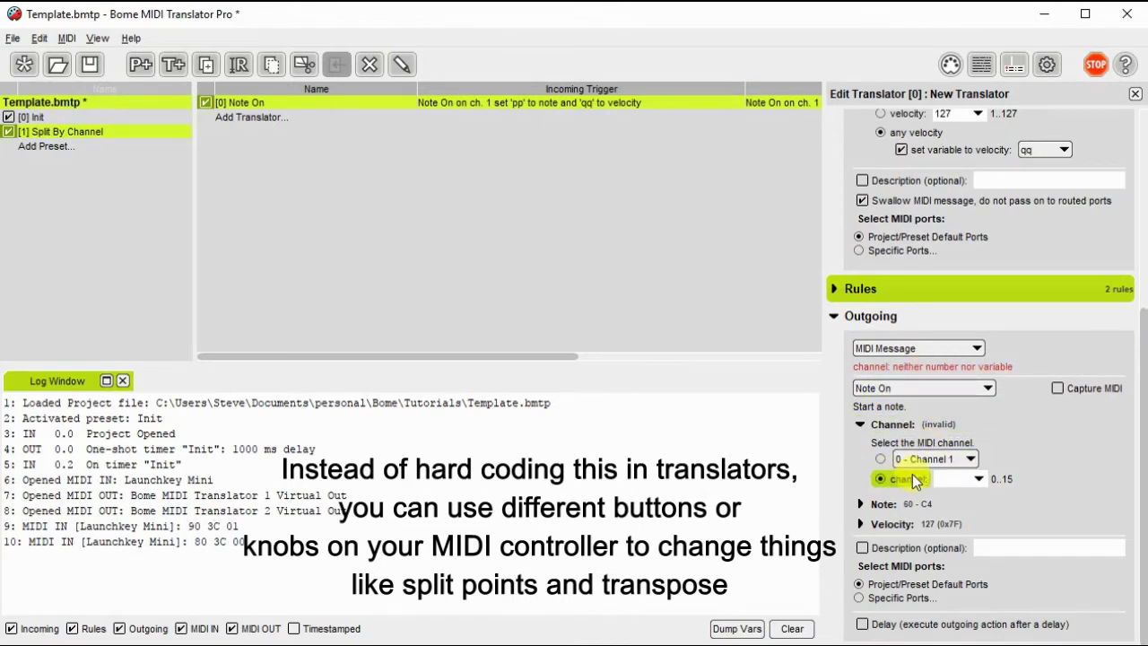
{"action": "left_click", "coordinate": [961, 476]}
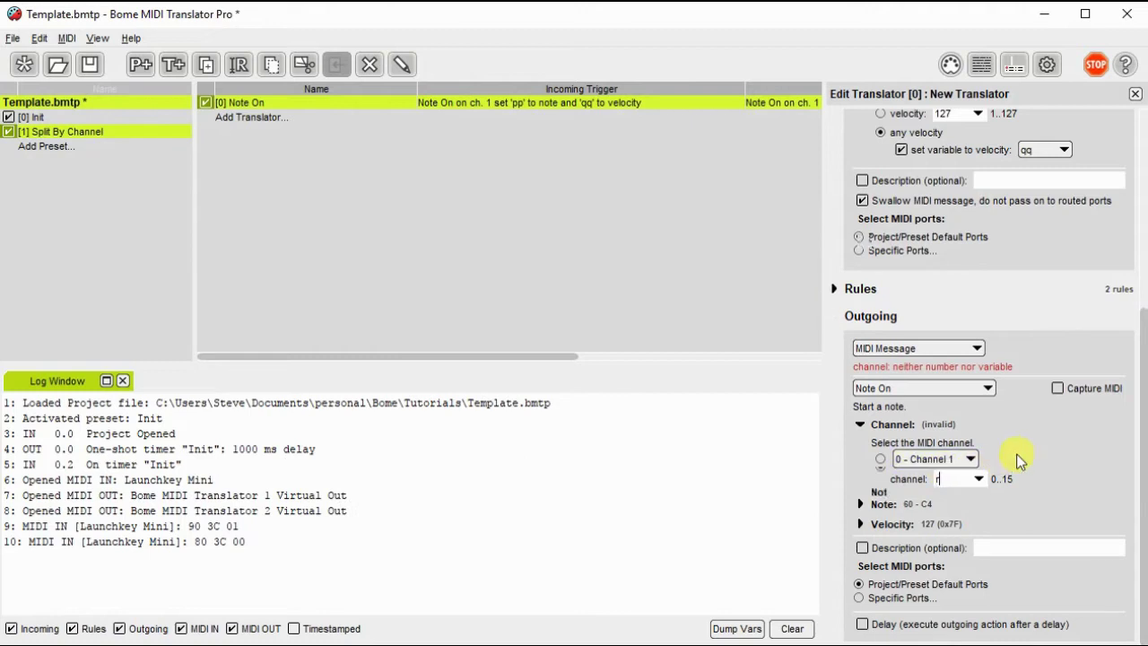
{"action": "type", "text": "rr"}
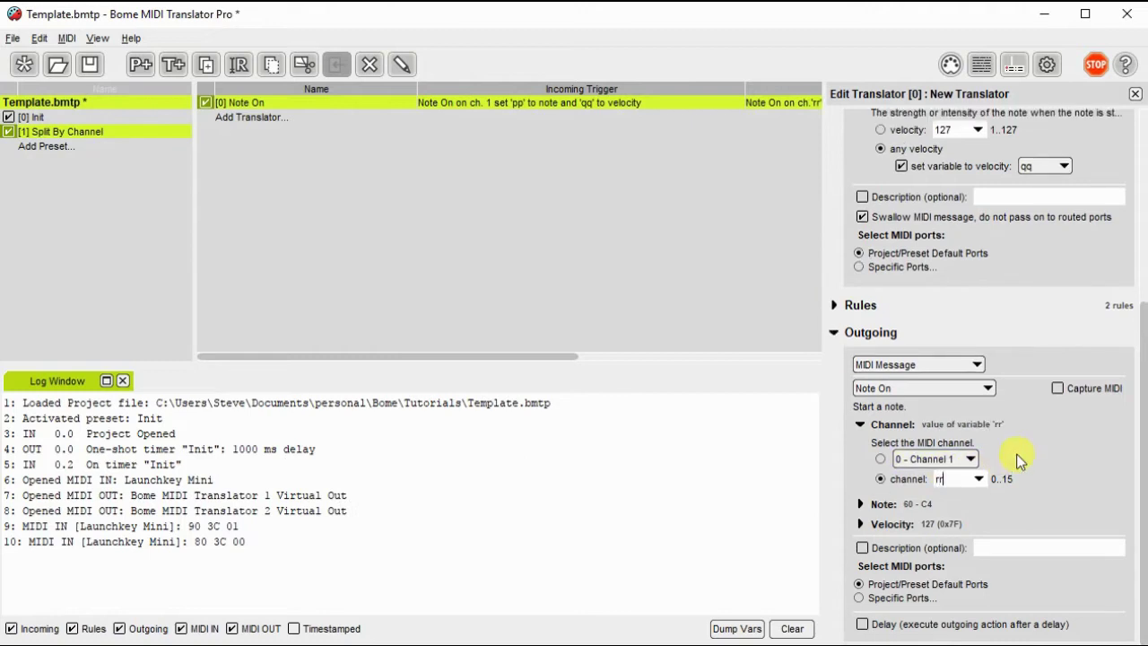
{"action": "left_click", "coordinate": [899, 504]}
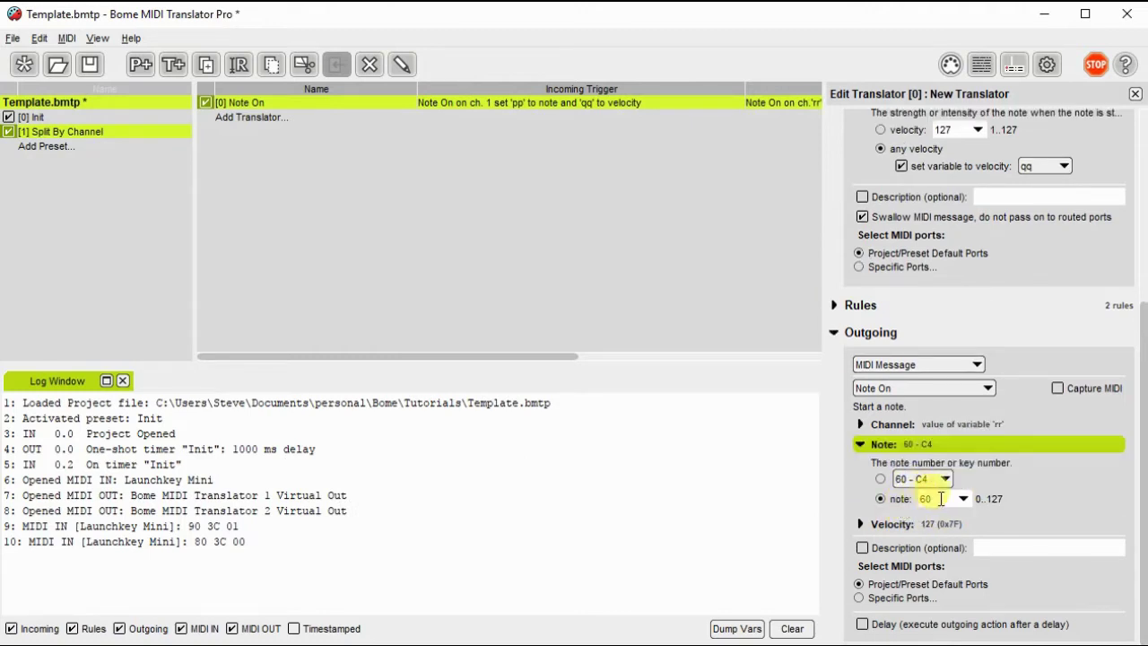
{"action": "left_click", "coordinate": [925, 500]}
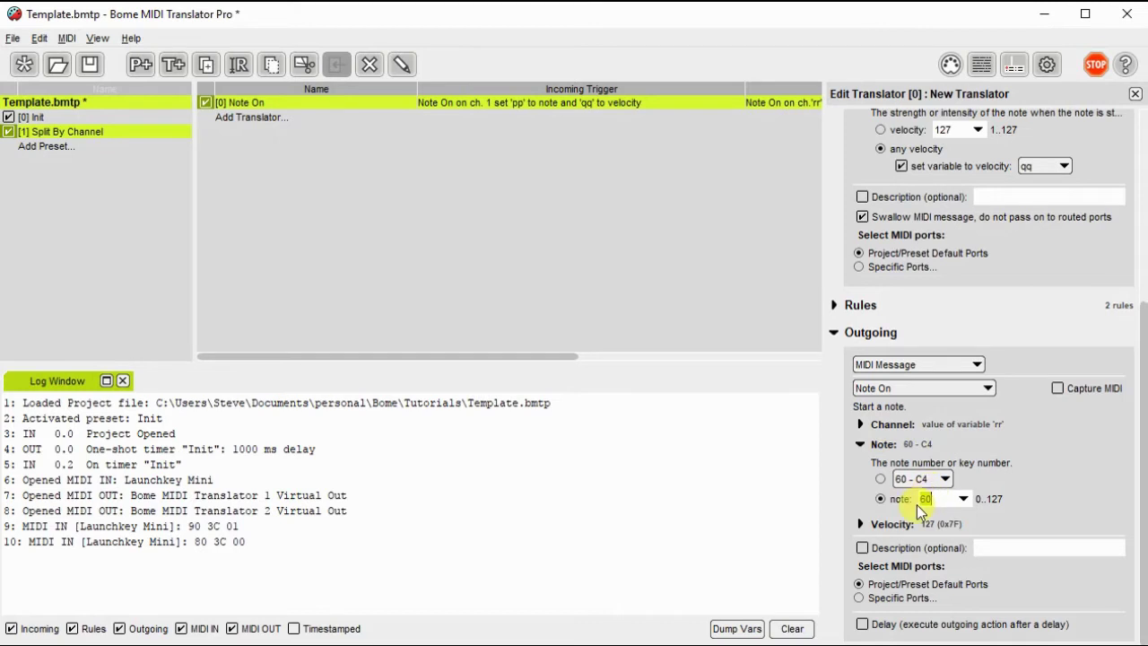
{"action": "type", "text": "pp"}
{"action": "left_click", "coordinate": [897, 524]}
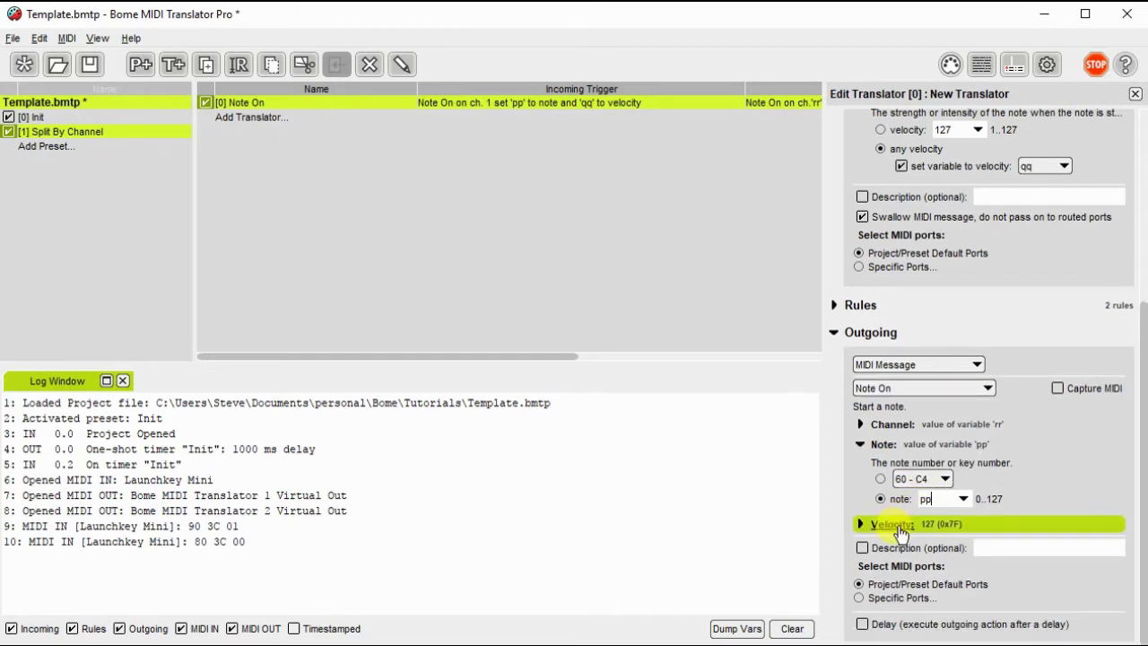
{"action": "left_click", "coordinate": [946, 519]}
{"action": "type", "text": "qq"}
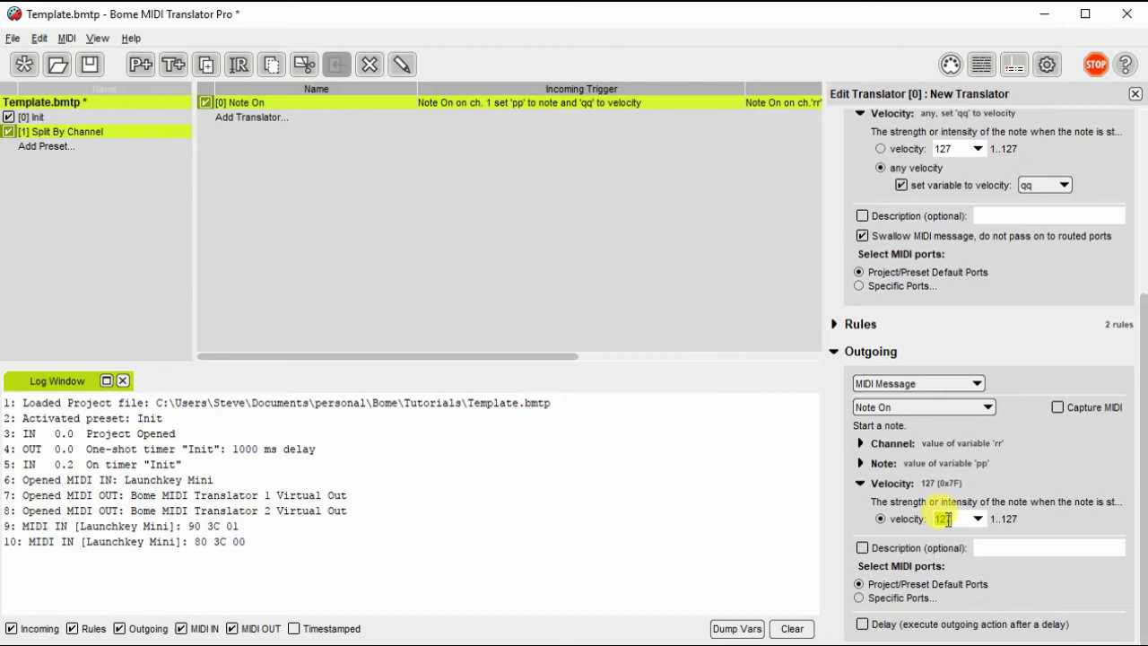
{"action": "left_click", "coordinate": [776, 507]}
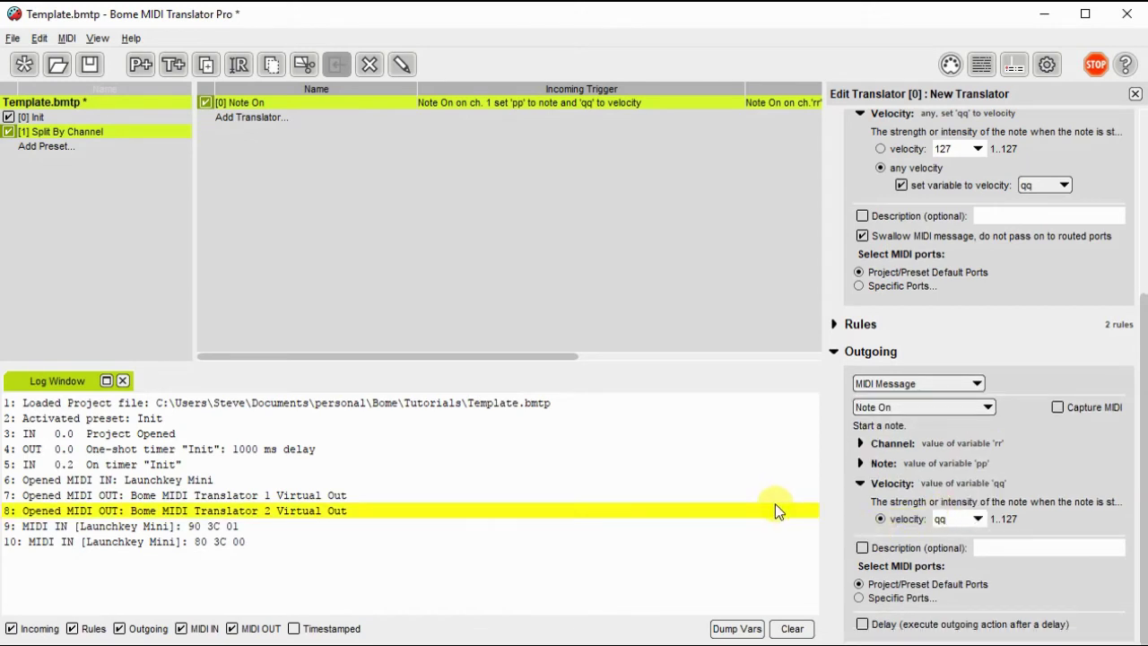
Duplicate the Note On translator and rename the copy 'Note Off'.
{"action": "right_click", "coordinate": [687, 102]}
{"action": "left_click", "coordinate": [701, 211]}
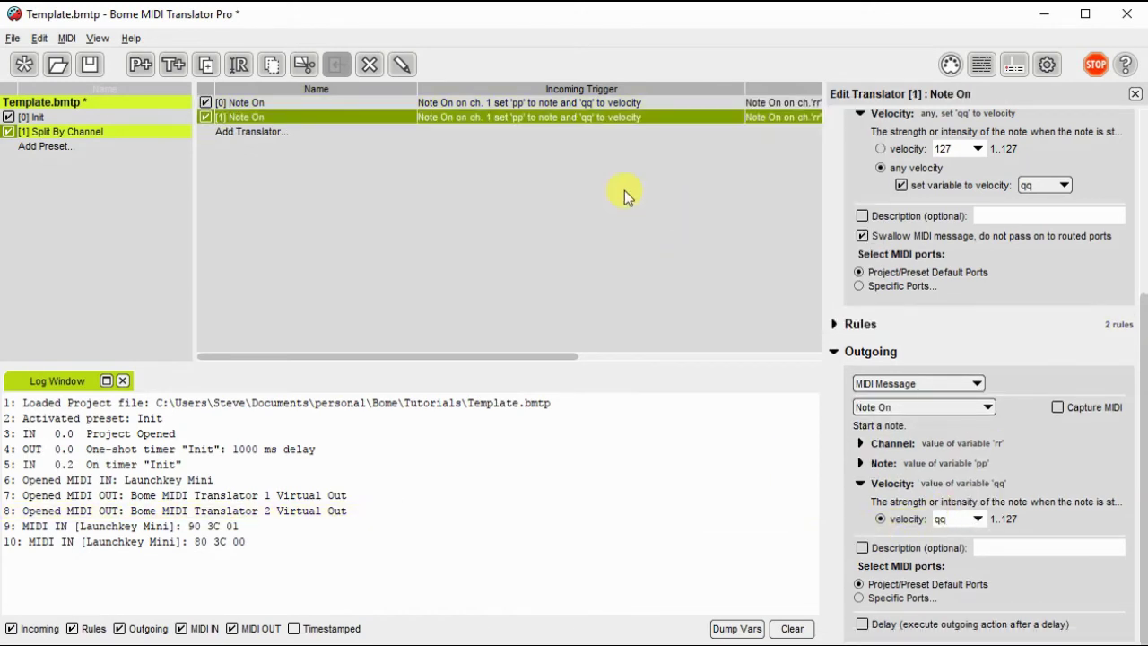
{"action": "left_click", "coordinate": [329, 118]}
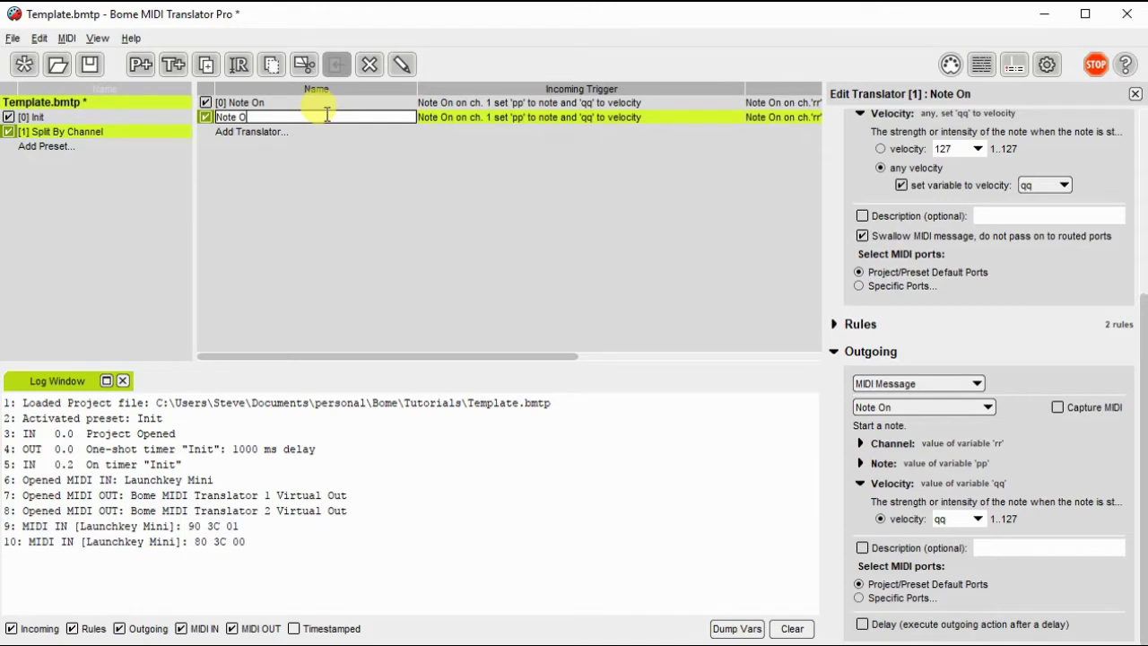
{"action": "type", "text": "ff"}
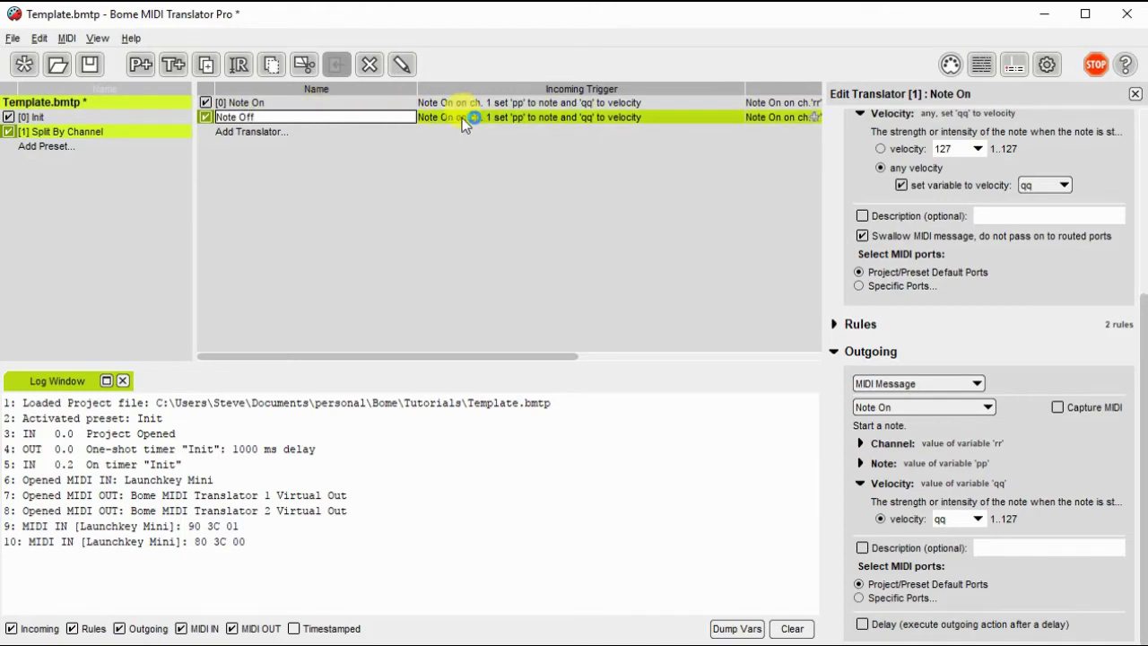
{"action": "left_click", "coordinate": [462, 117]}
Set the Note Off translator's incoming message type to Note Off.
{"action": "scroll", "coordinate": [847, 301], "scroll_direction": "up", "scroll_amount": 3}
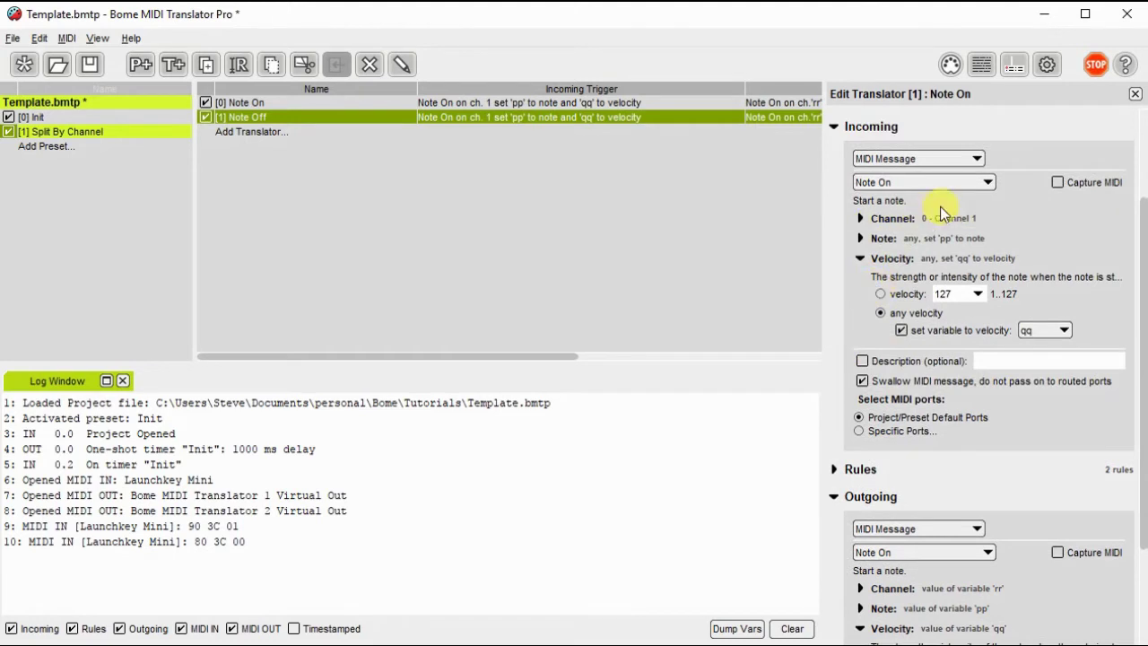
{"action": "left_click", "coordinate": [986, 182]}
{"action": "left_click", "coordinate": [953, 212]}
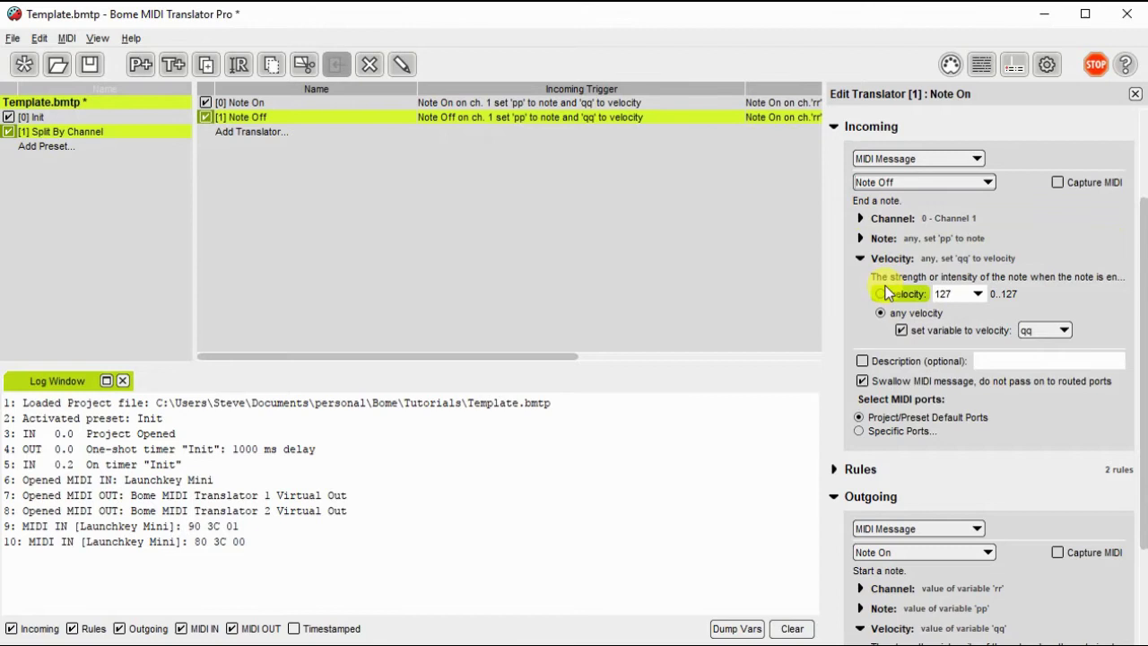
Check the copied rules and change the outgoing message type to Note Off.
{"action": "left_click", "coordinate": [834, 126]}
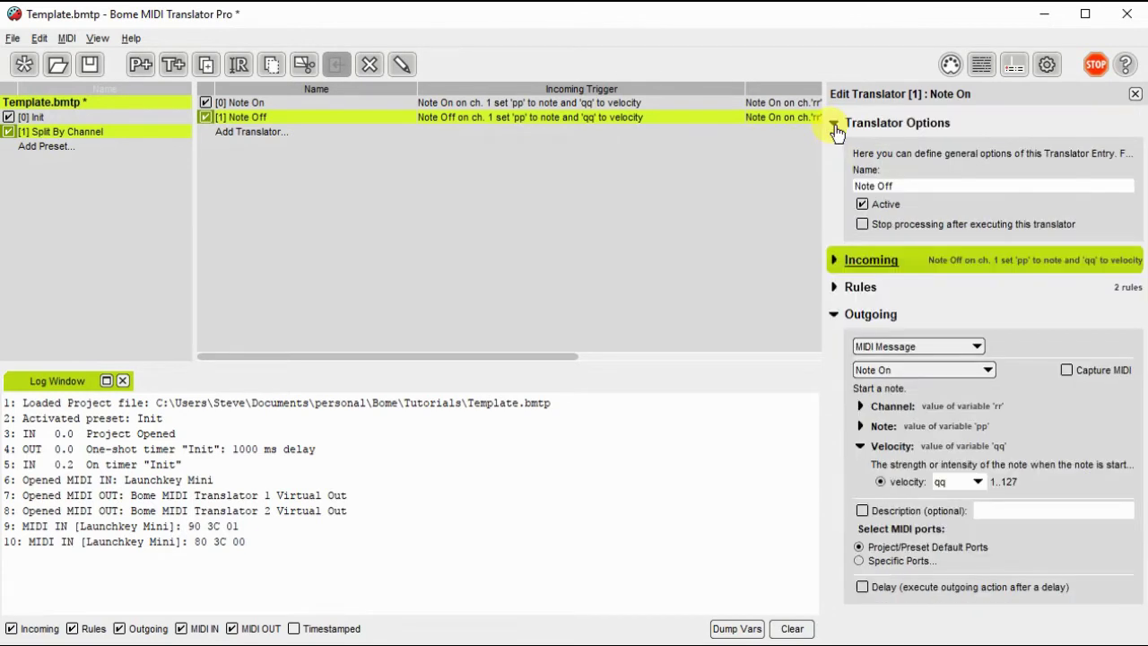
{"action": "left_click", "coordinate": [833, 287]}
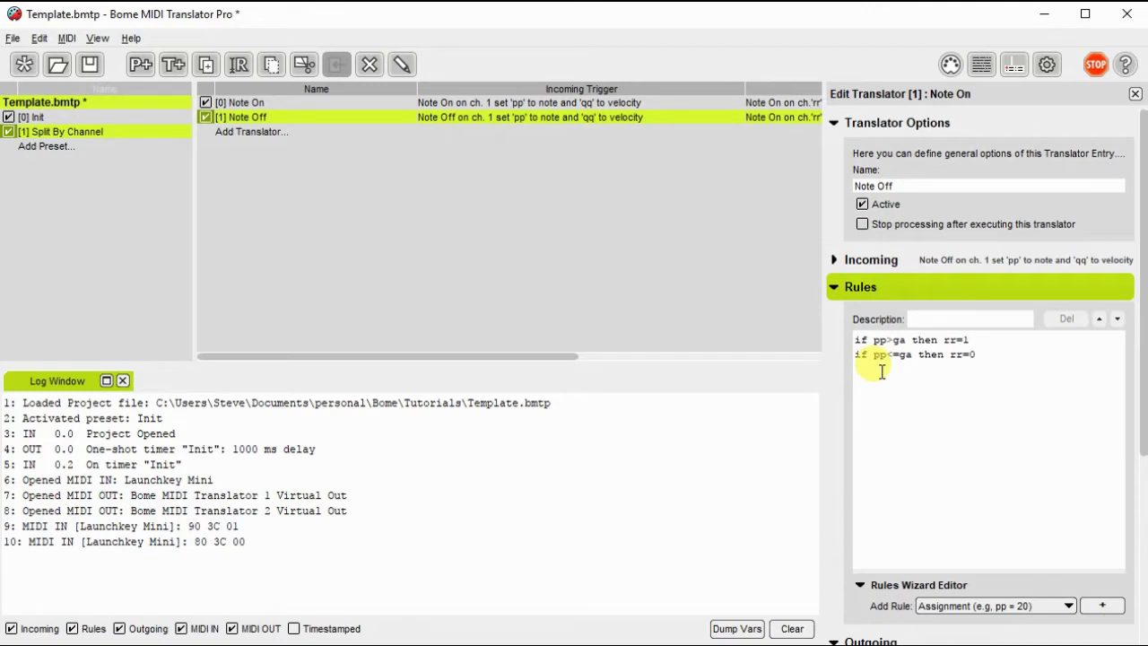
{"action": "left_click", "coordinate": [833, 288]}
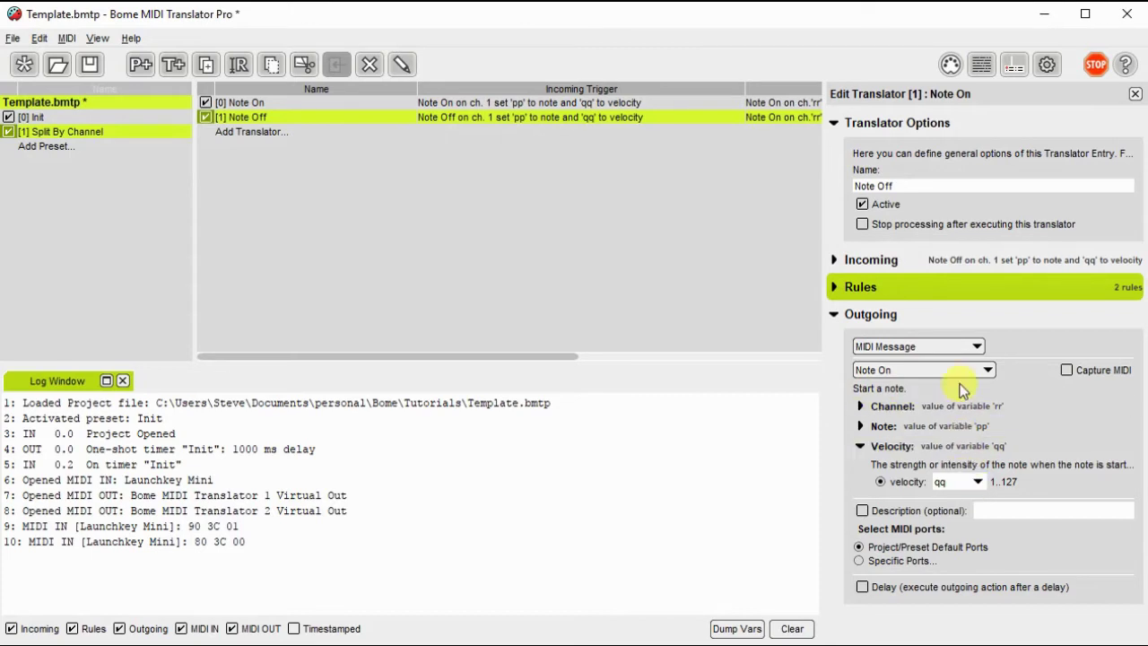
{"action": "left_click", "coordinate": [983, 372]}
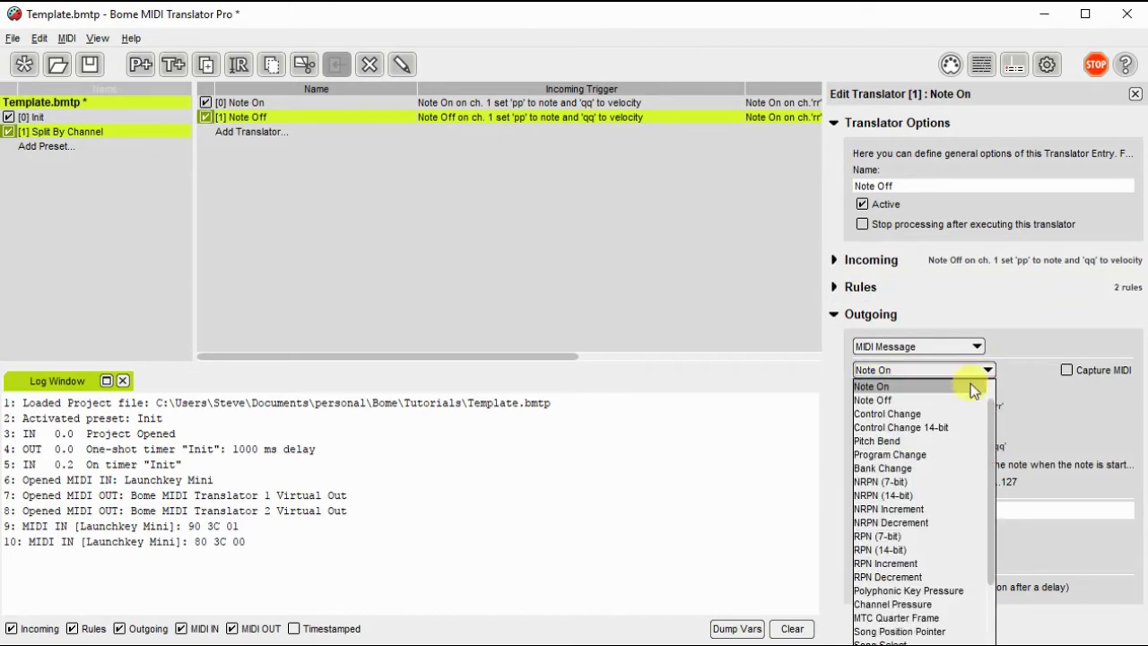
{"action": "left_click", "coordinate": [970, 399]}
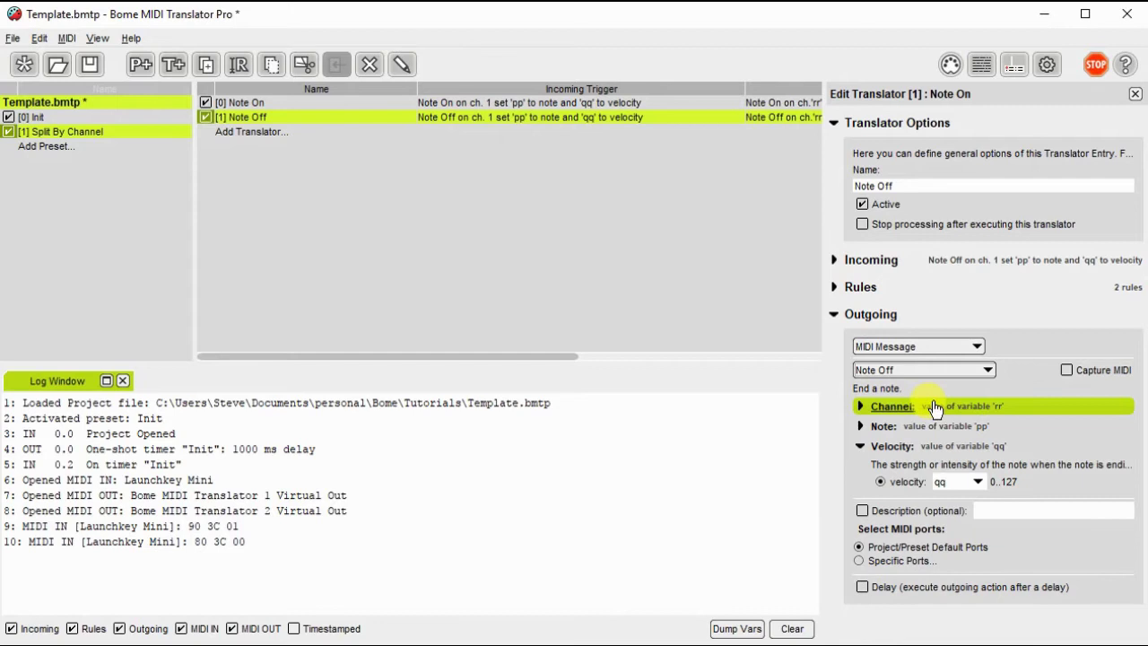
Return focus to the translator list.
{"action": "left_click", "coordinate": [690, 287]}
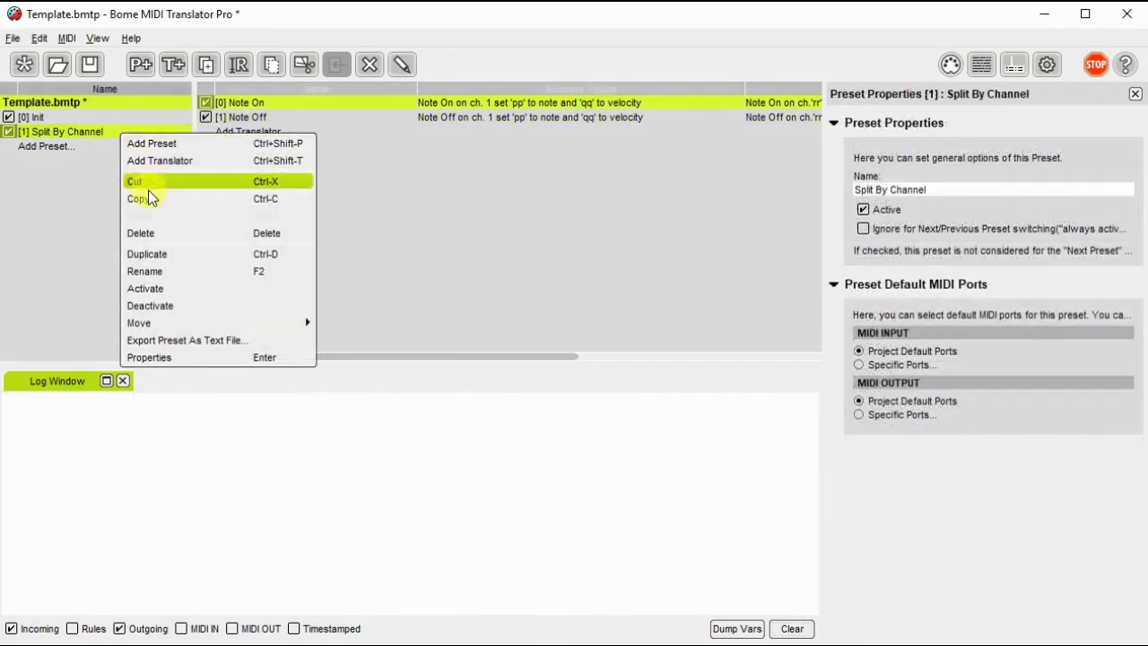
Duplicate Split By Channel and rename the copy 'Split By Device'.
{"action": "left_click", "coordinate": [144, 254]}
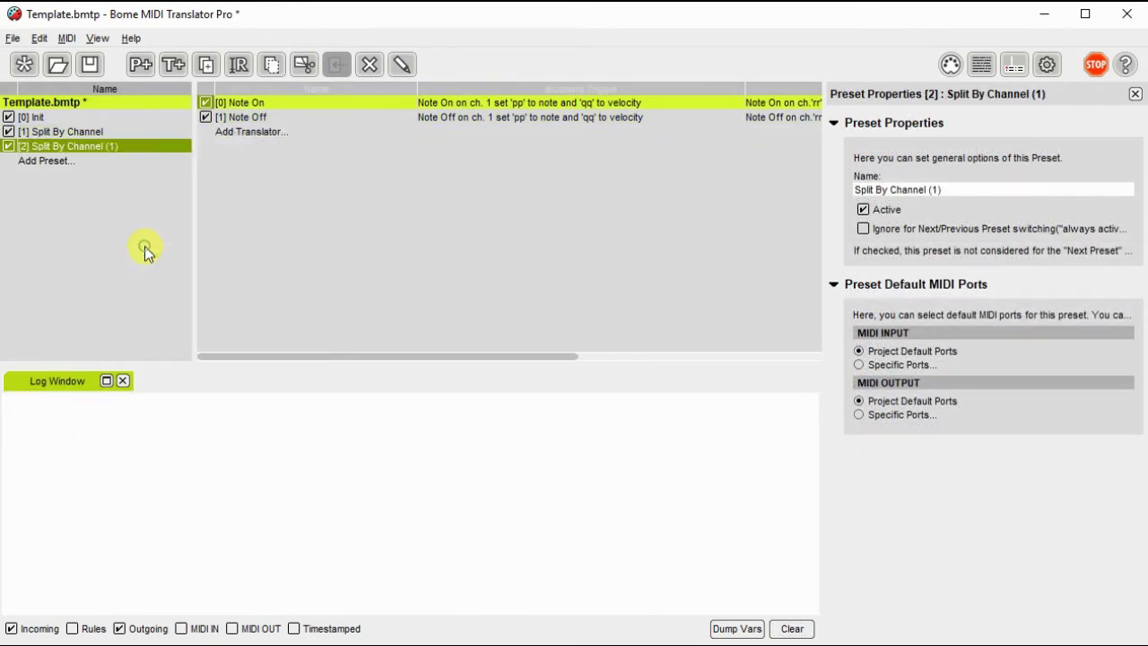
{"action": "left_click", "coordinate": [104, 151]}
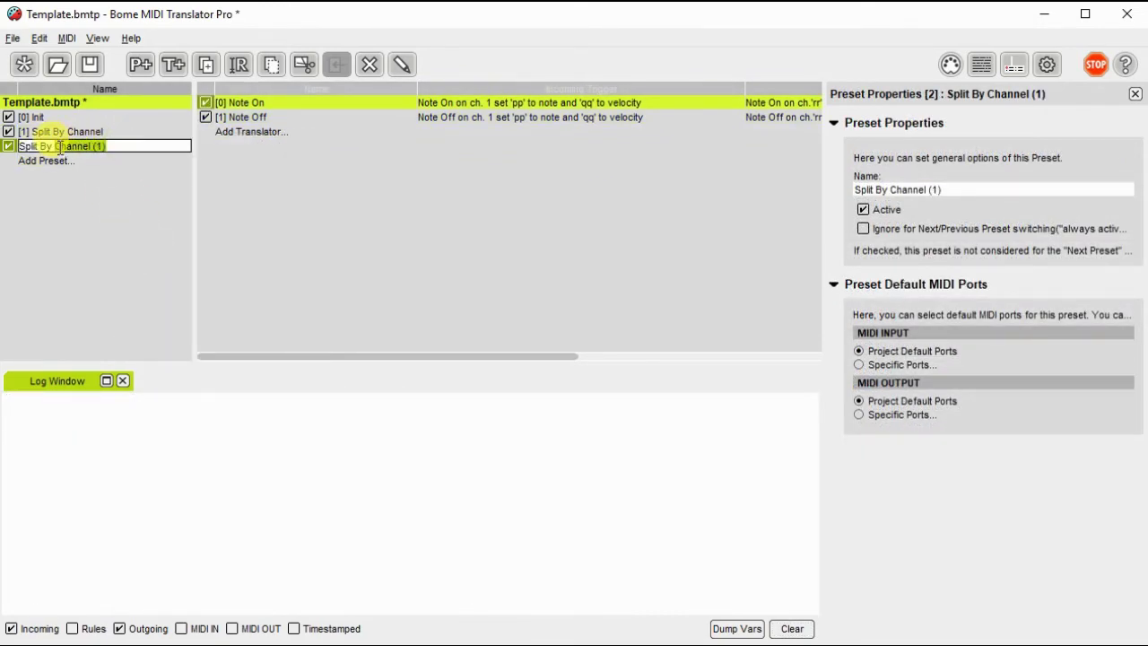
{"action": "key", "text": "BackSpace"}
{"action": "key", "text": "BackSpace"}
{"action": "key", "text": "BackSpace"}
{"action": "key", "text": "BackSpace"}
{"action": "key", "text": "BackSpace"}
{"action": "key", "text": "BackSpace"}
{"action": "key", "text": "BackSpace"}
{"action": "key", "text": "BackSpace"}
{"action": "key", "text": "BackSpace"}
{"action": "key", "text": "BackSpace"}
{"action": "key", "text": "BackSpace"}
{"action": "type", "text": "Device"}
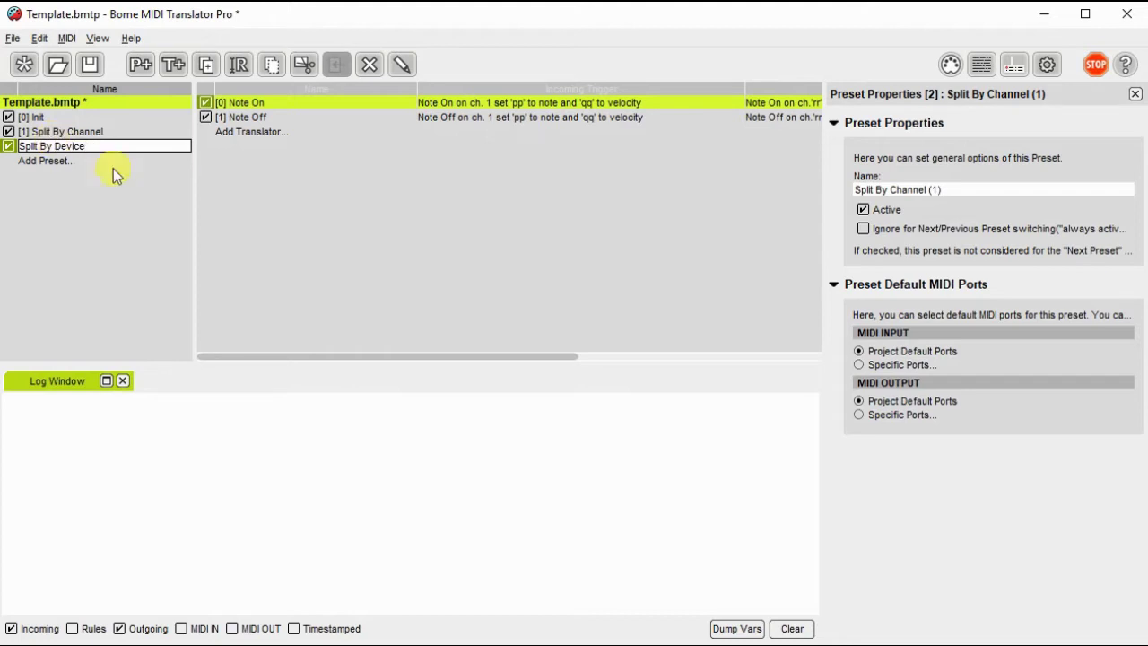
{"action": "left_click", "coordinate": [480, 102]}
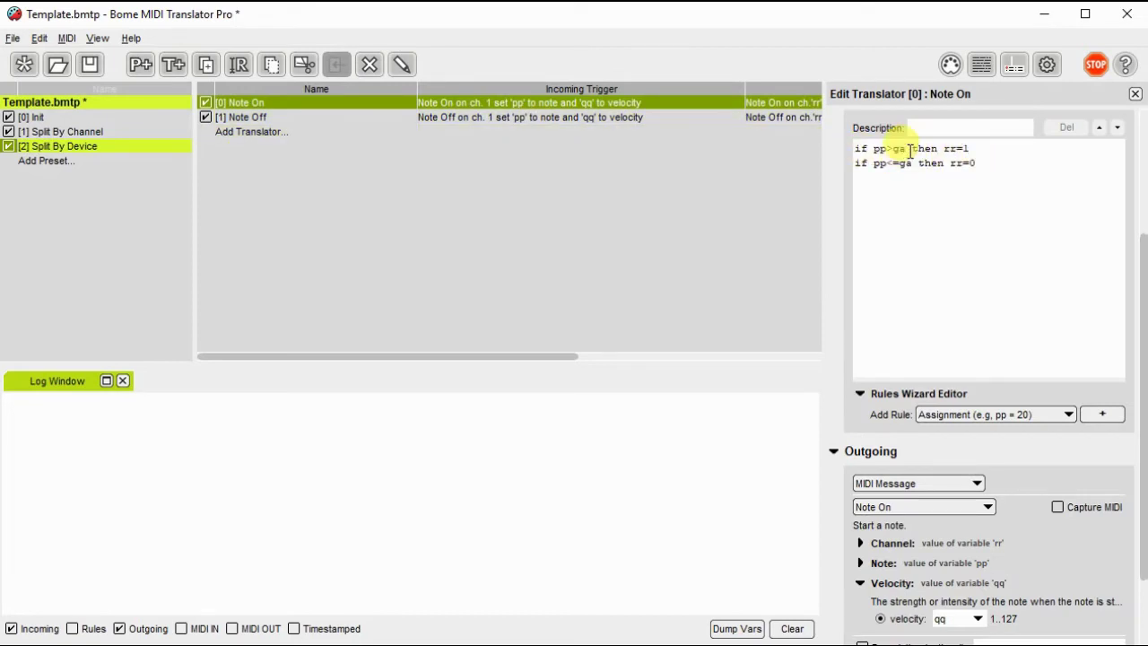
Replace the first rule's 'rr=1' action with 'exit rules, skip outgoing action'.
{"action": "left_click_drag", "start_coordinate": [943, 149], "coordinate": [967, 145]}
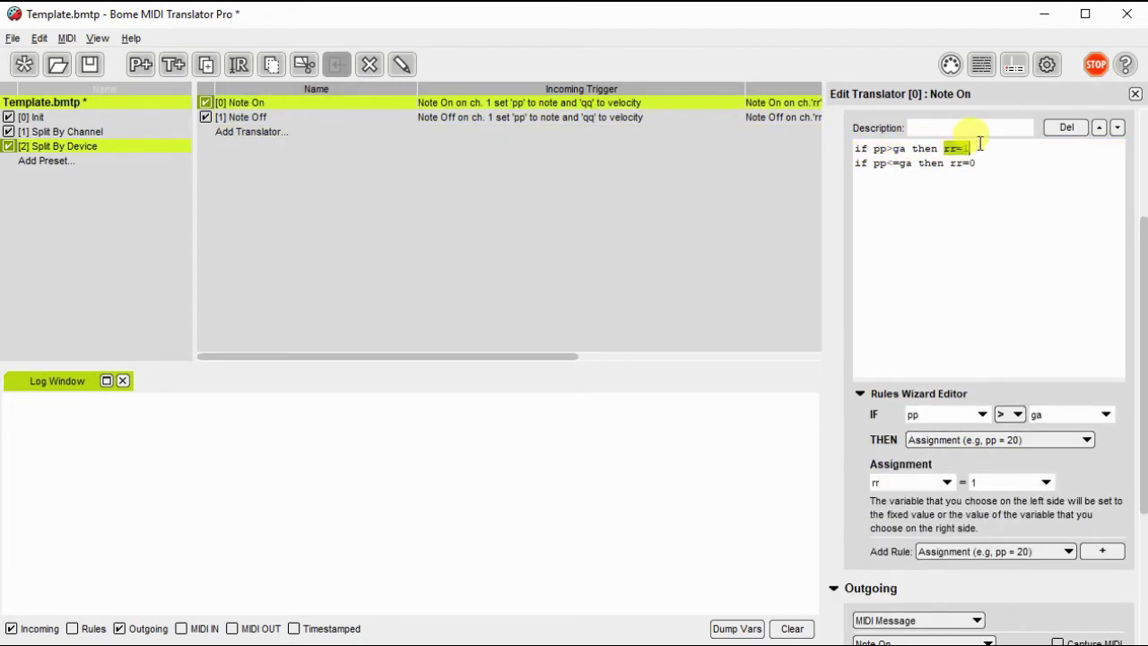
{"action": "type", "text": "exit rule"}
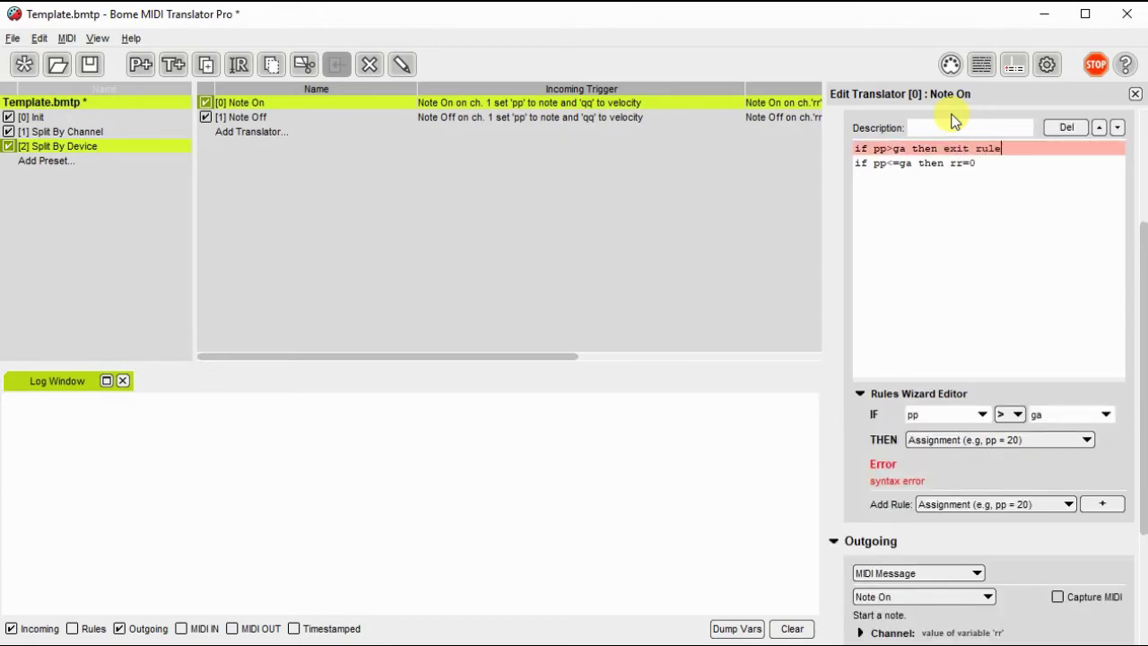
{"action": "type", "text": "s skip c"}
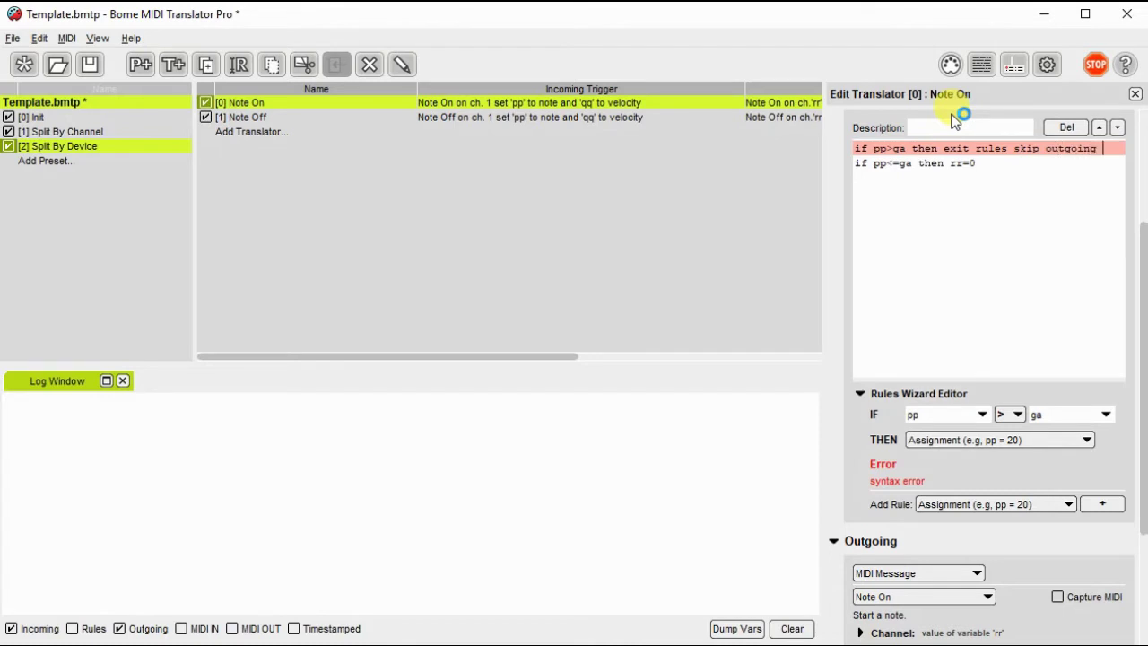
{"action": "type", "text": "ion"}
{"action": "key", "text": "BackSpace"}
{"action": "key", "text": "BackSpace"}
{"action": "key", "text": "BackSpace"}
{"action": "key", "text": "BackSpace"}
{"action": "key", "text": "BackSpace"}
{"action": "type", "text": "ction"}
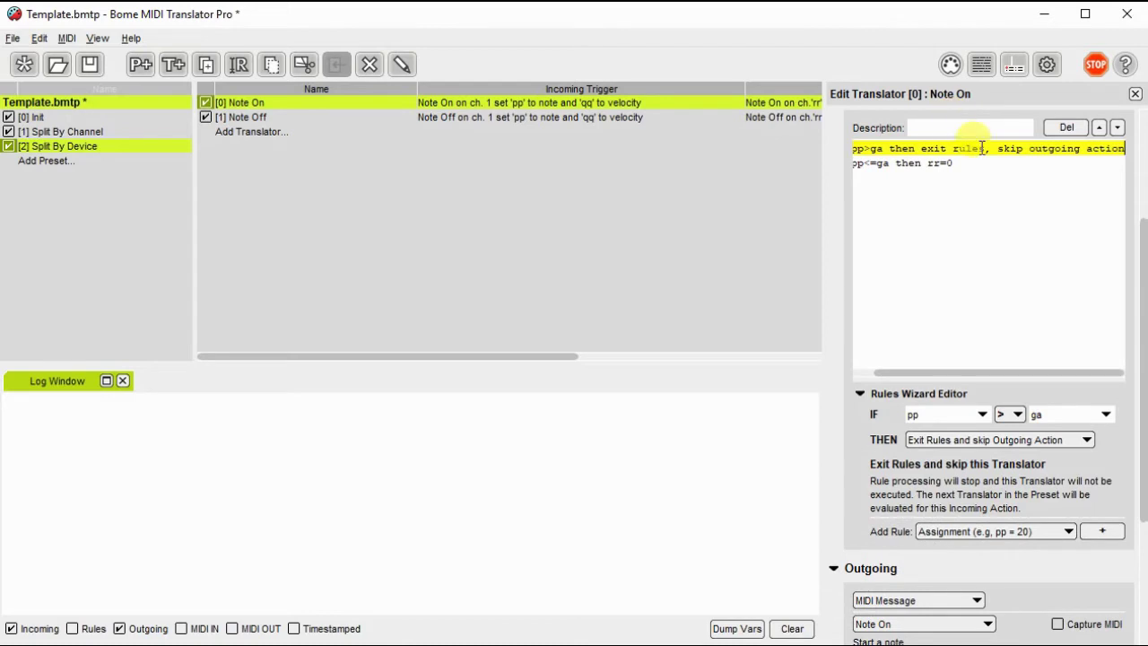
Delete the second rule line 'if pp<=ga then rr=0', leaving one rule.
{"action": "left_click", "coordinate": [955, 163]}
{"action": "key", "text": "shift+Home"}
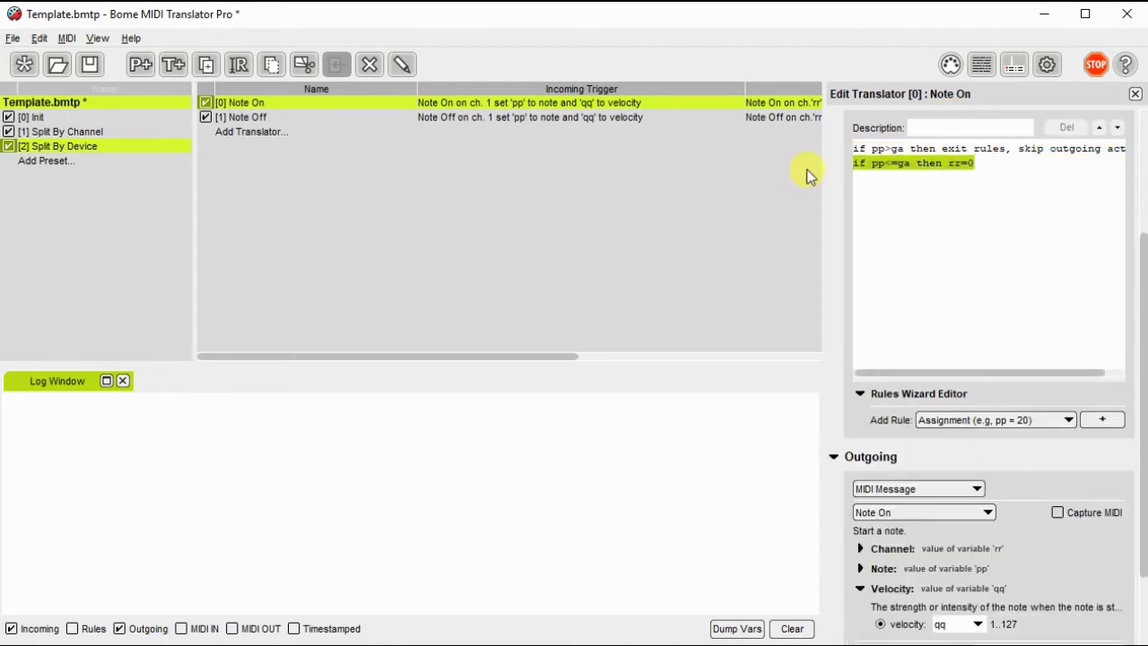
{"action": "key", "text": "BackSpace"}
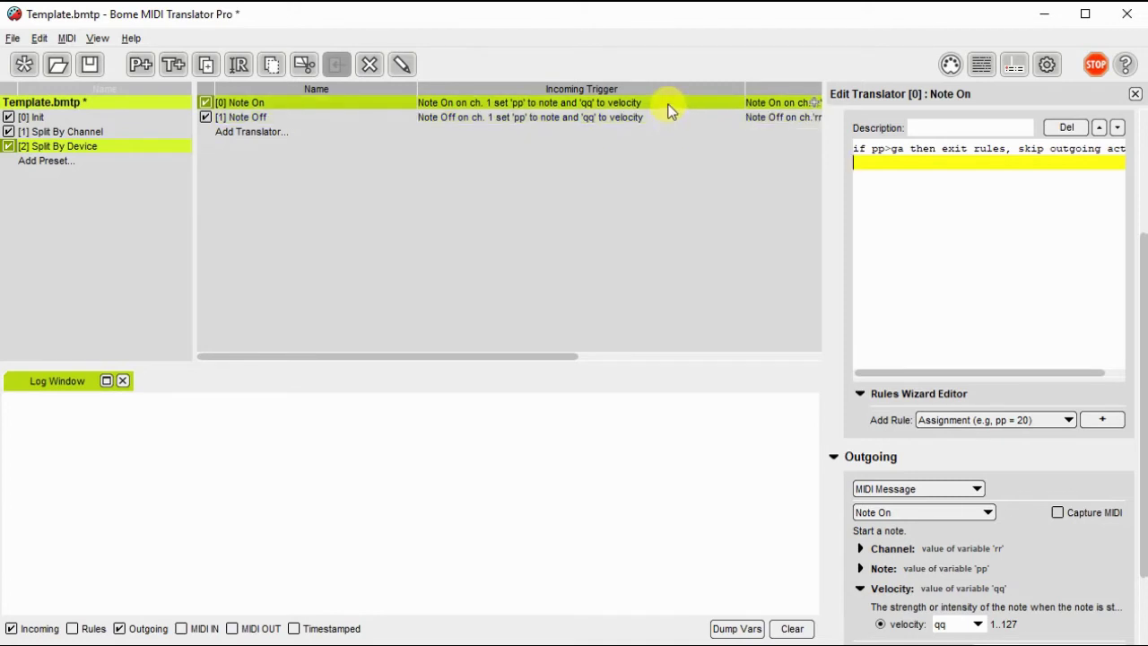
{"action": "left_click", "coordinate": [906, 171]}
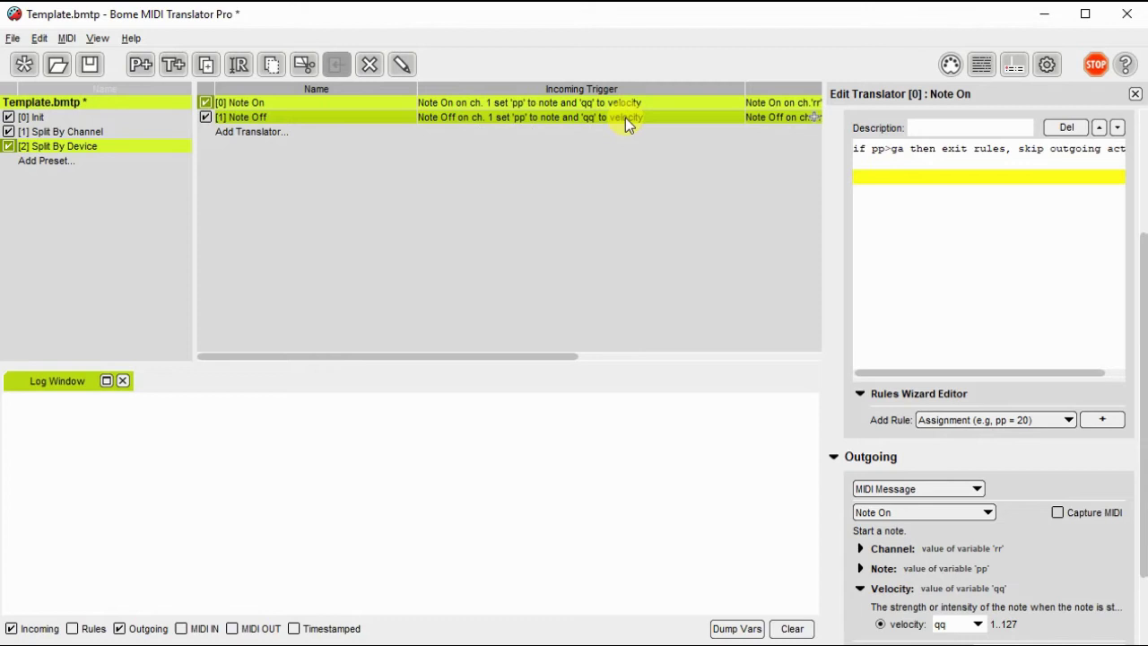
{"action": "left_click", "coordinate": [858, 148]}
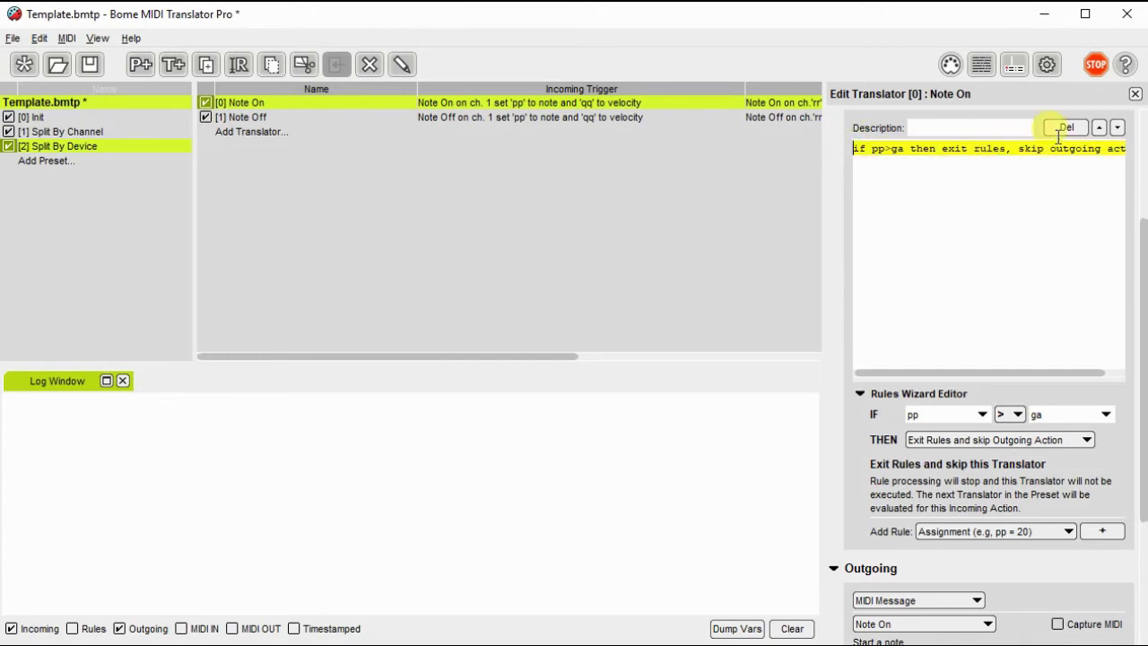
{"action": "left_click", "coordinate": [1040, 175]}
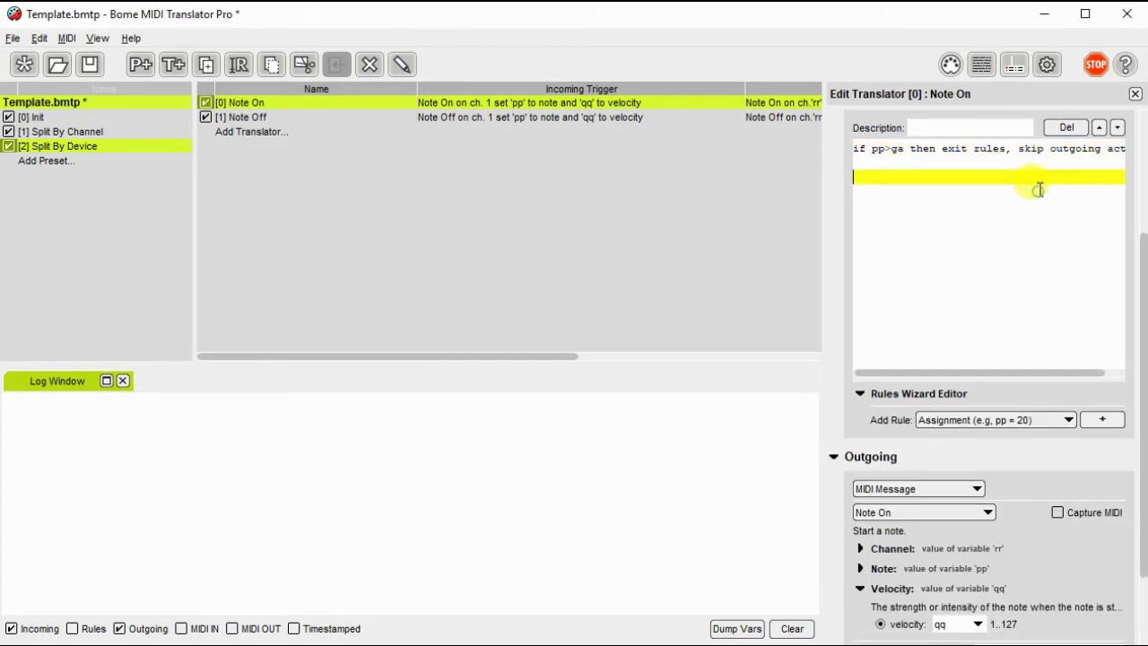
{"action": "left_click", "coordinate": [857, 148]}
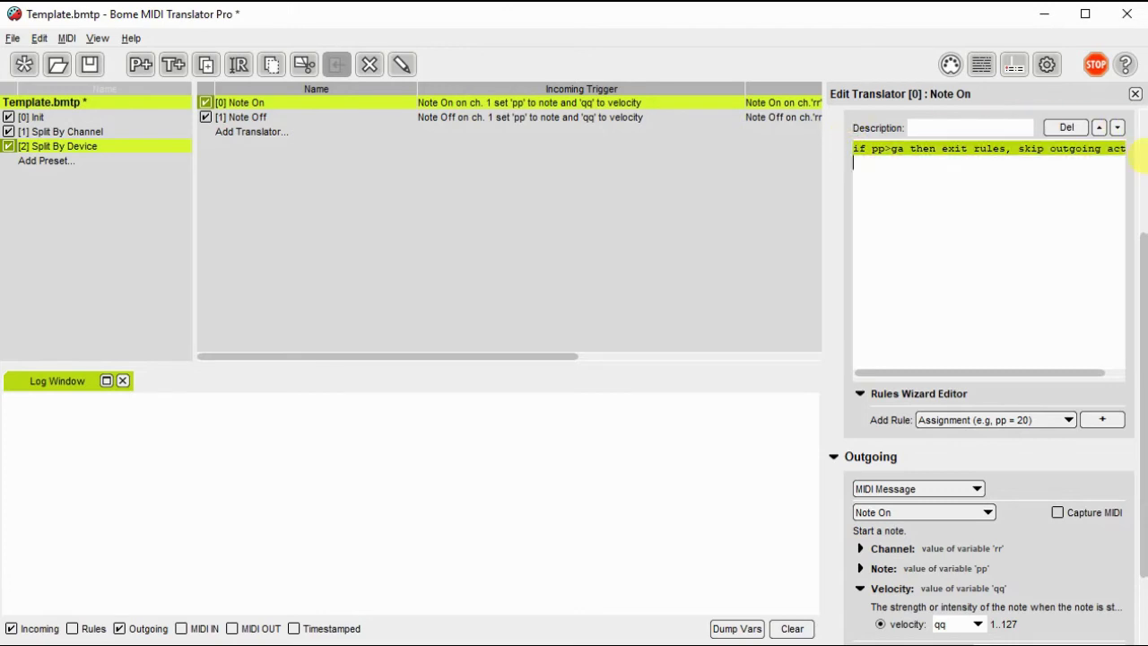
Replace the Note Off translator's two rules with the copied exit rule.
{"action": "left_click", "coordinate": [590, 119], "text": "shift"}
{"action": "left_click", "coordinate": [592, 119]}
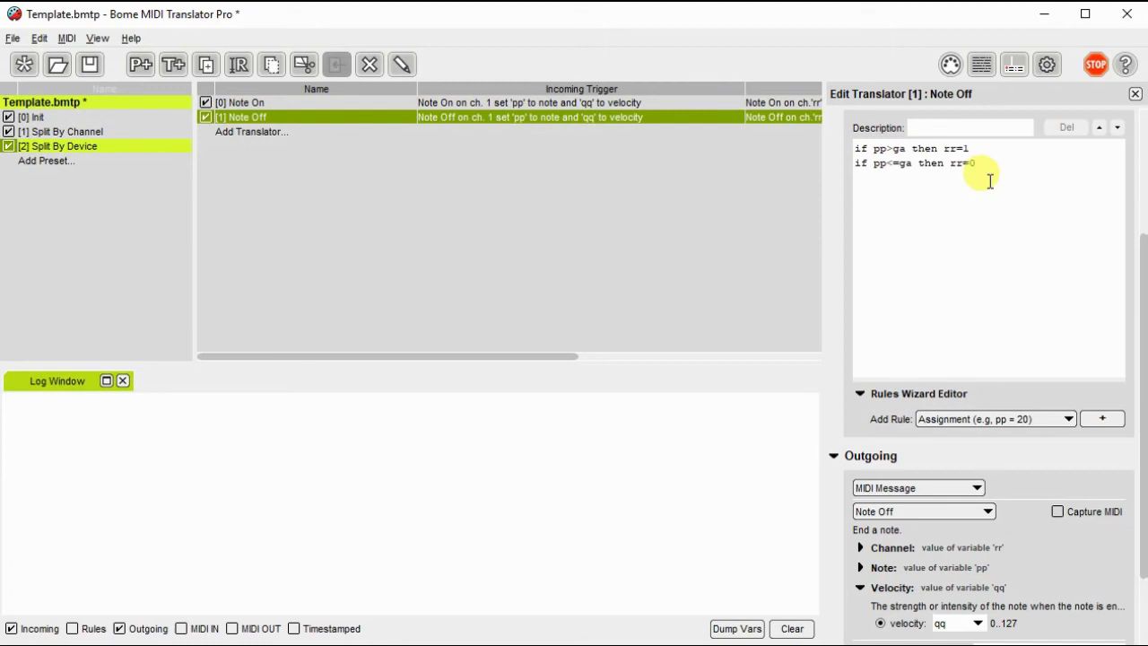
{"action": "left_click_drag", "start_coordinate": [984, 174], "coordinate": [859, 147]}
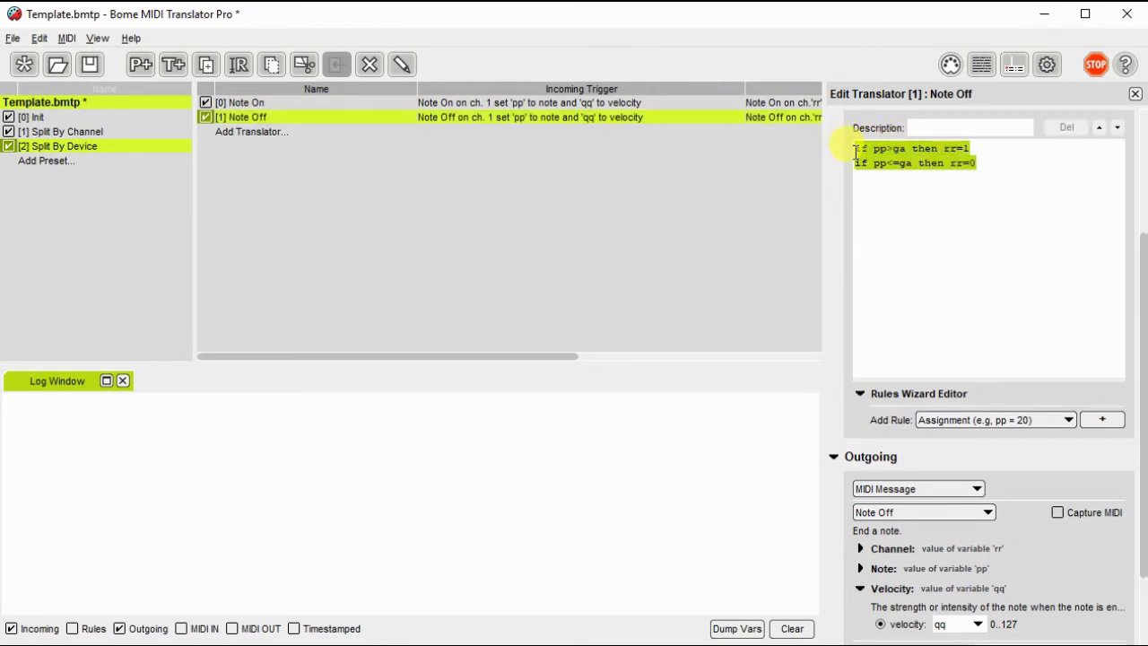
{"action": "type", "text": "if pp>qa then exit rules, skip outgoing actions"}
Reselect the Note On translator to commit its rule and scroll its rules to the top.
{"action": "left_click", "coordinate": [683, 105], "text": "shift"}
{"action": "left_click", "coordinate": [681, 103]}
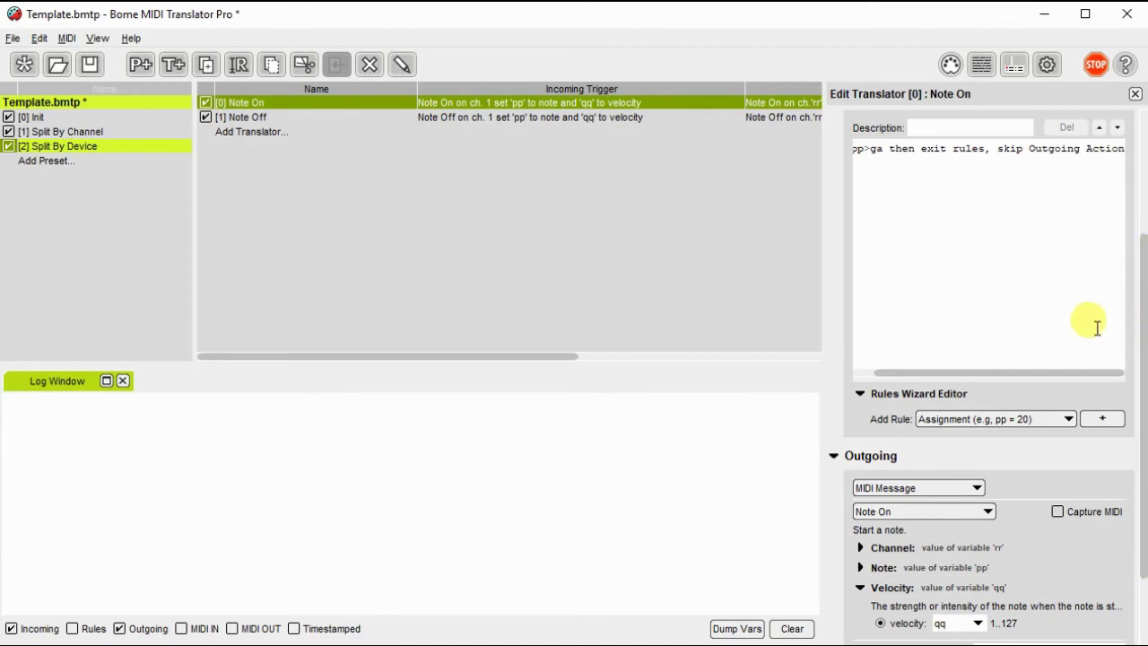
{"action": "left_click", "coordinate": [949, 199]}
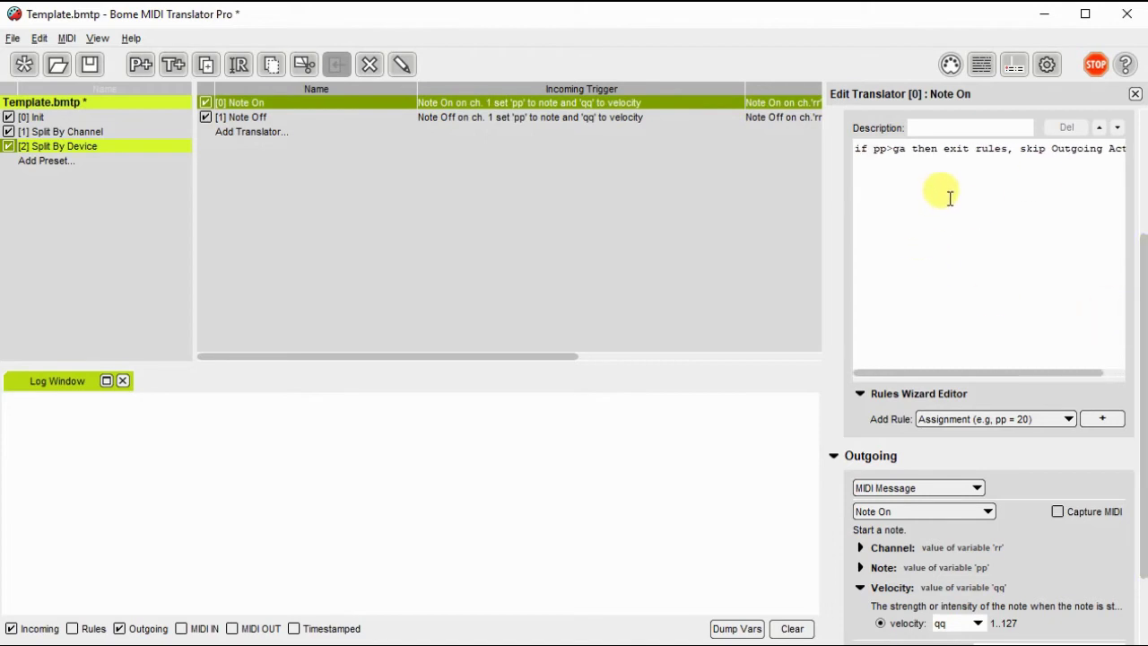
{"action": "scroll", "coordinate": [949, 198], "scroll_direction": "up", "scroll_amount": 2}
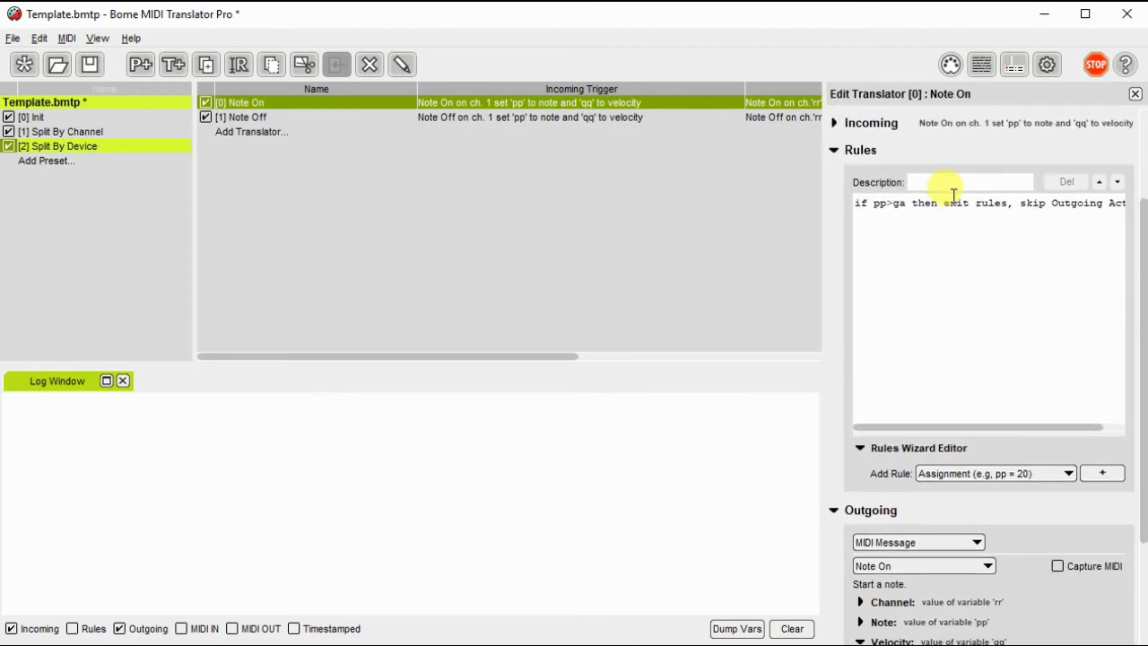
Set Note On's outgoing channel to fixed Channel 1 and its port to Bome MIDI Translator 1 Virtual Out.
{"action": "left_click", "coordinate": [831, 155]}
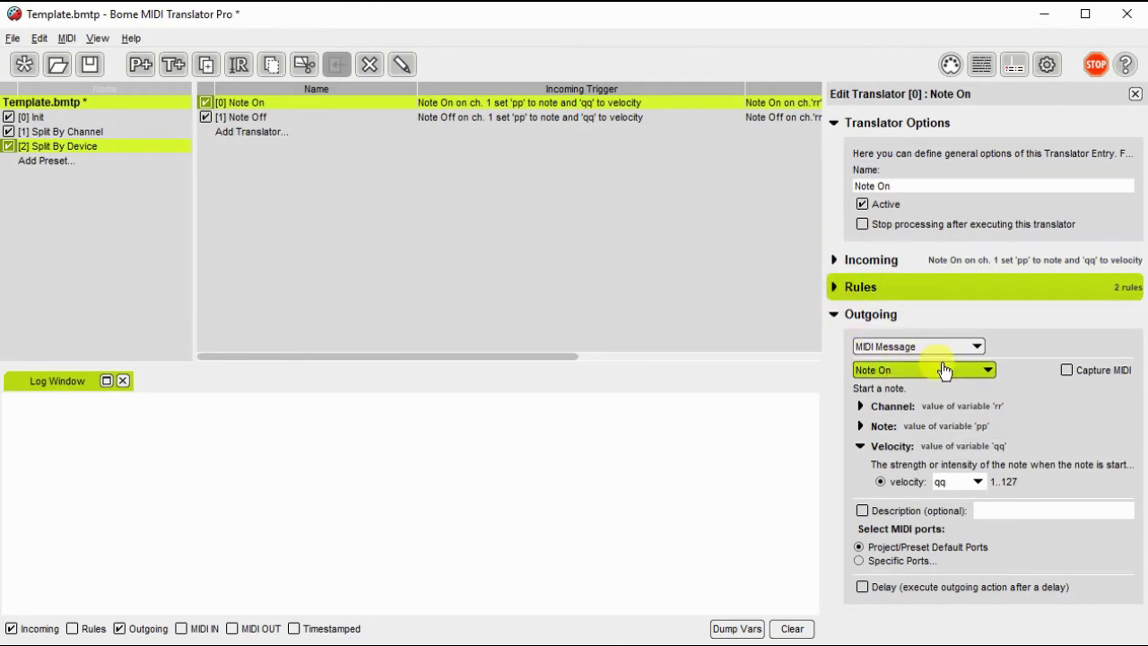
{"action": "left_click", "coordinate": [896, 407]}
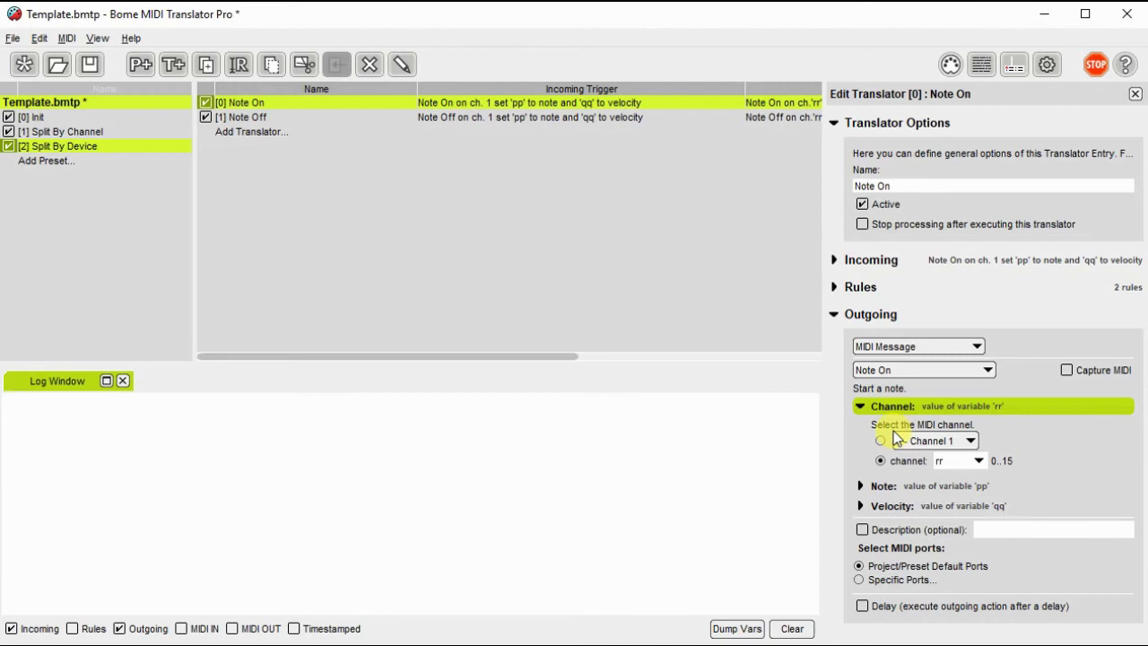
{"action": "left_click", "coordinate": [881, 441]}
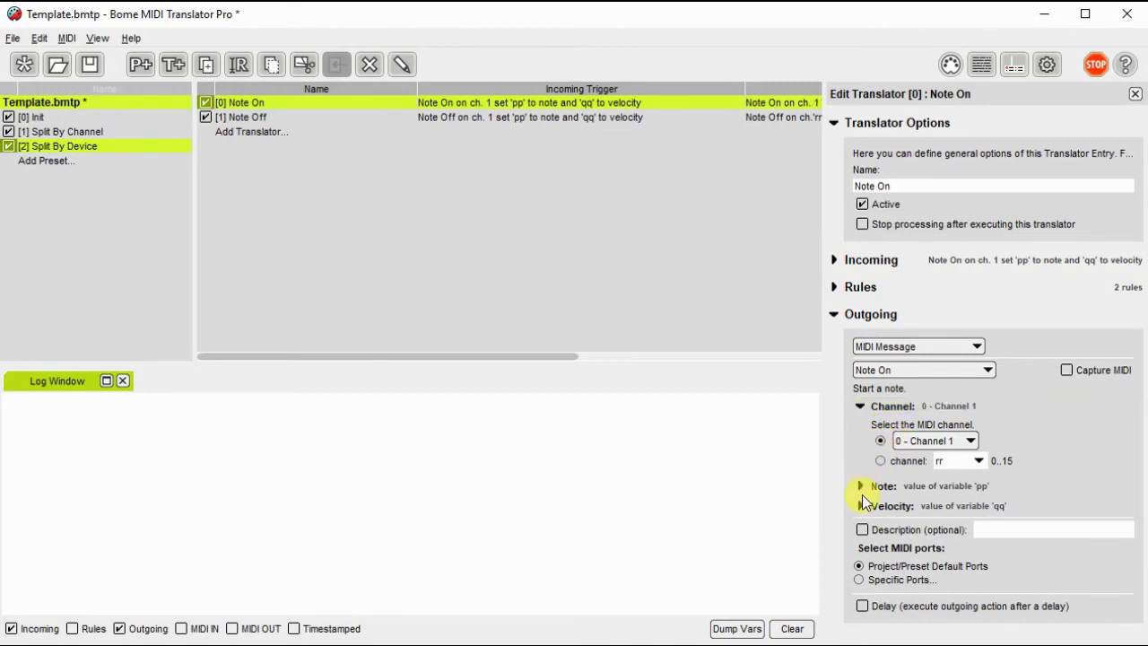
{"action": "left_click", "coordinate": [859, 579]}
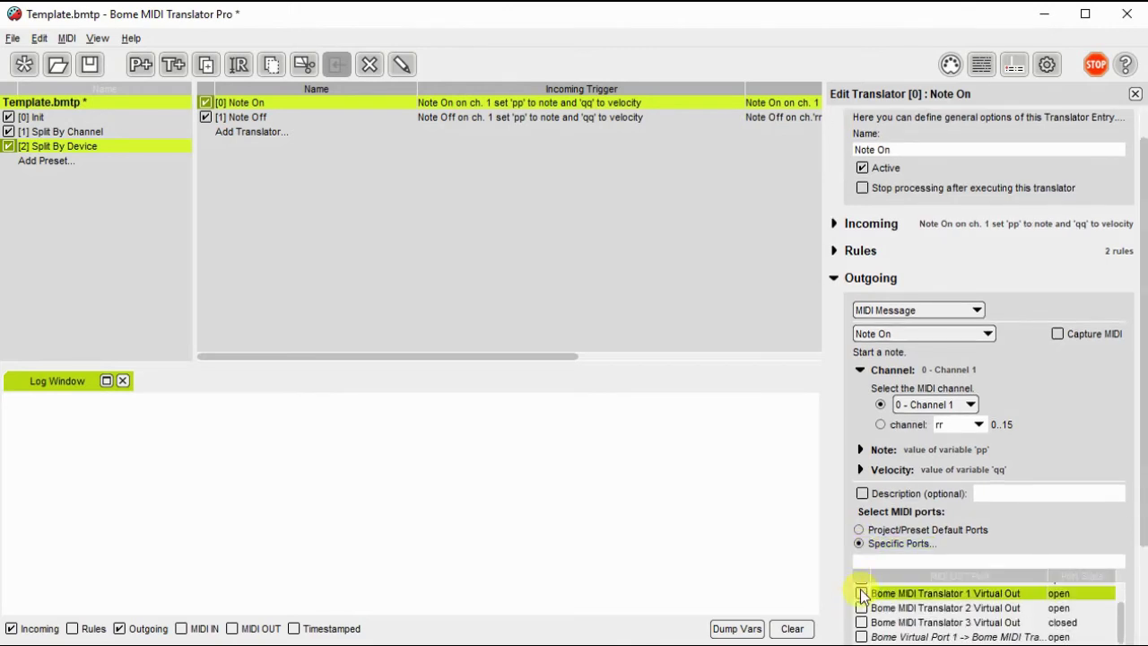
{"action": "left_click", "coordinate": [861, 593]}
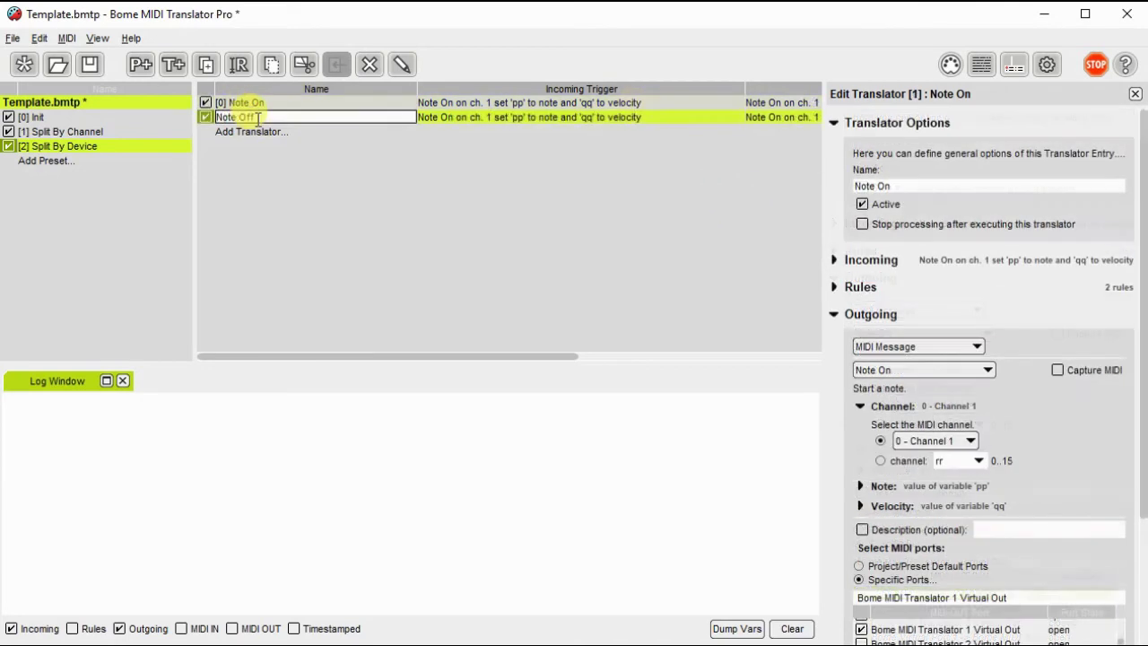
Keep the name Note Off and change its outgoing message type to Note Off.
{"action": "key", "text": "Return"}
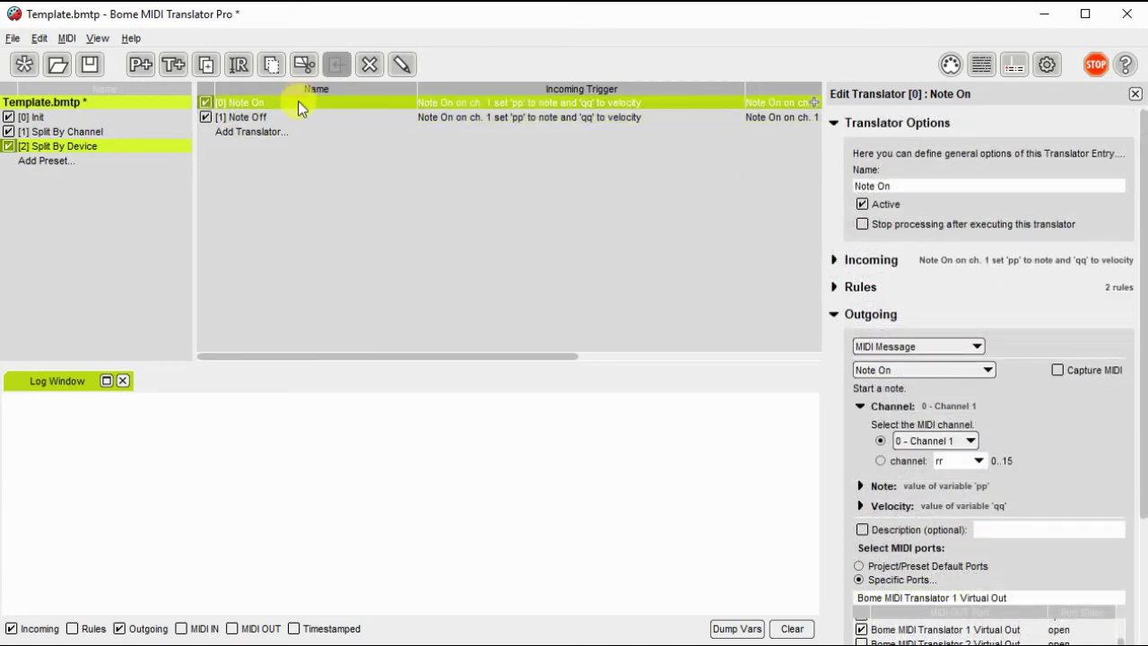
{"action": "left_click", "coordinate": [421, 112]}
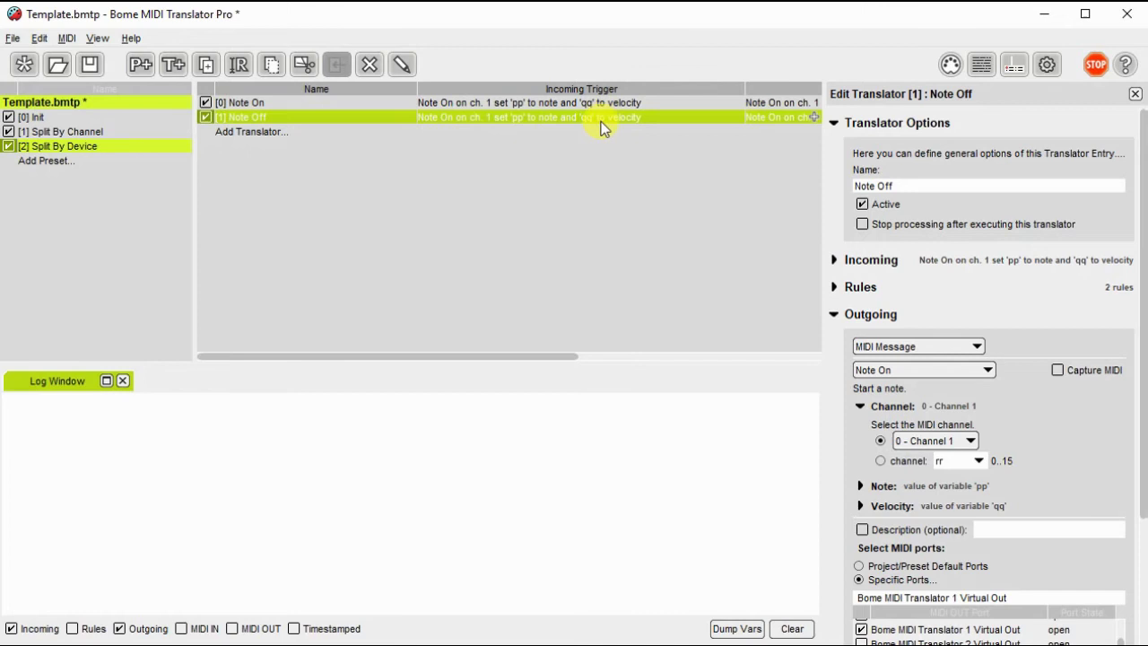
{"action": "left_click", "coordinate": [988, 370]}
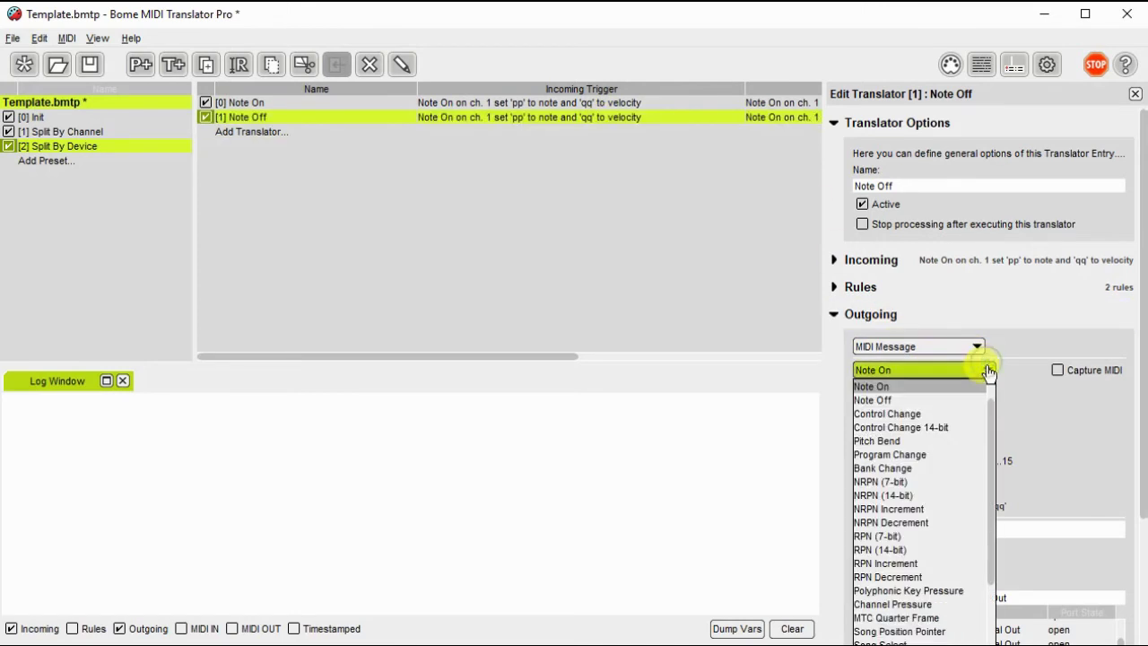
{"action": "left_click", "coordinate": [942, 400]}
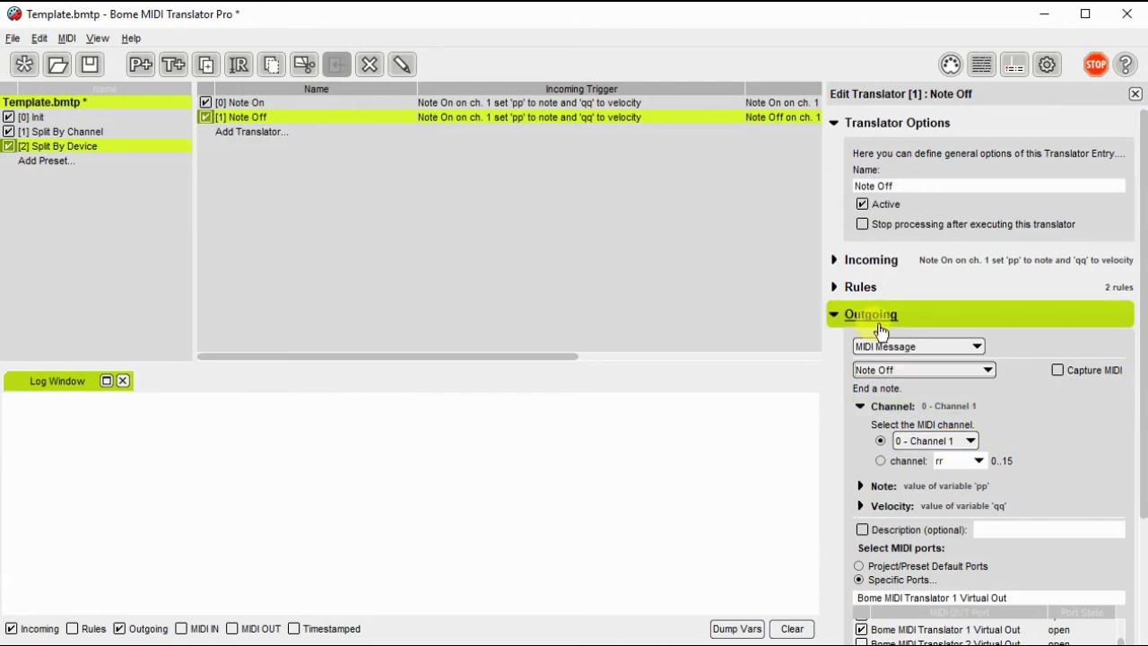
{"action": "left_click", "coordinate": [836, 313]}
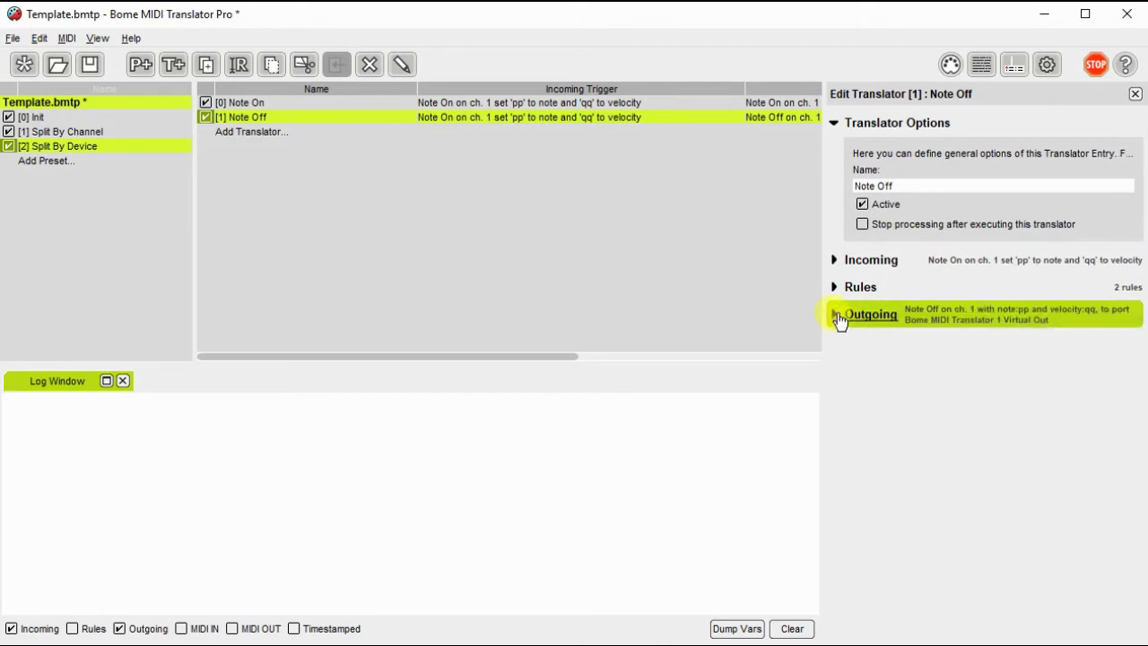
{"action": "left_click", "coordinate": [837, 315]}
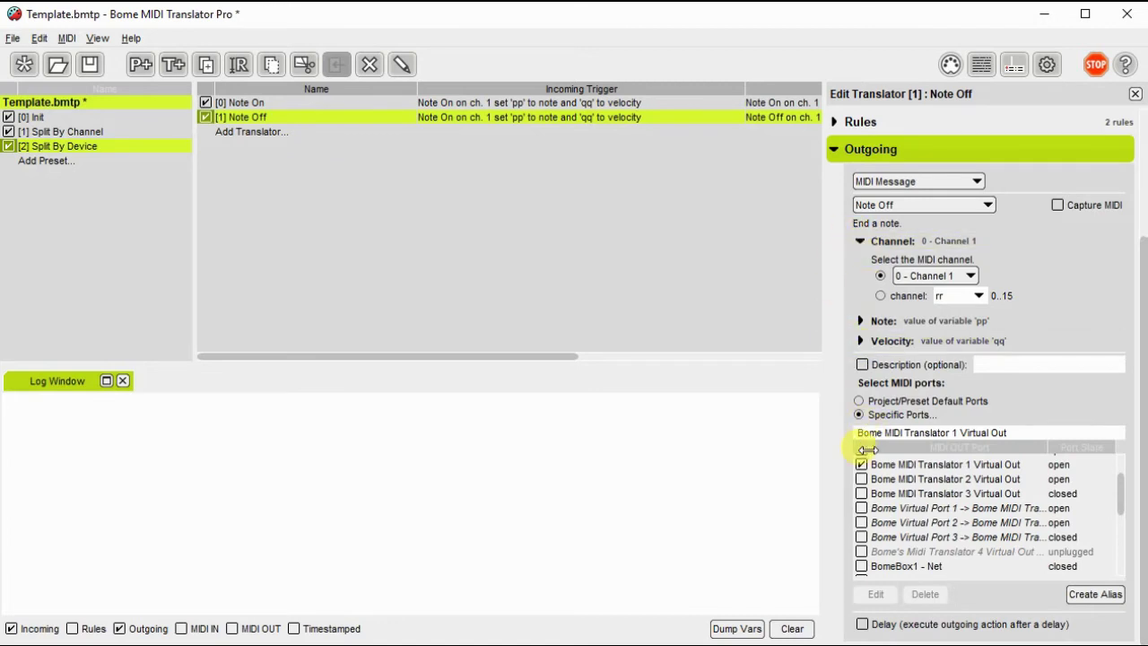
Rename the two translators Note On MT1 and Note Off MT1.
{"action": "left_click", "coordinate": [833, 124]}
{"action": "double_click", "coordinate": [329, 102]}
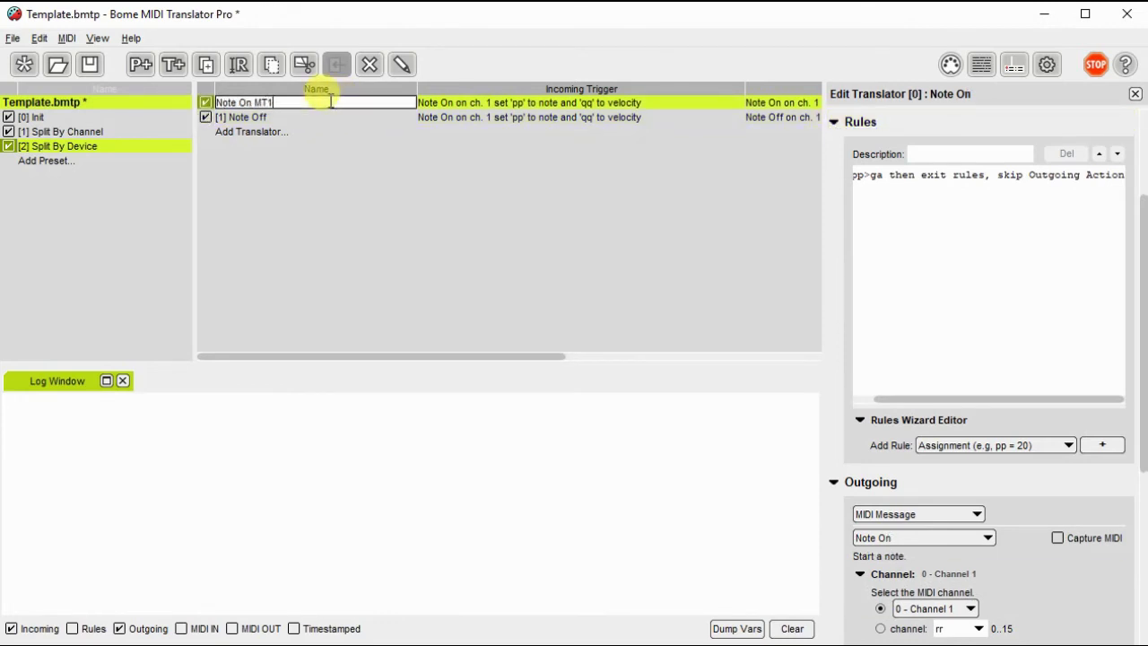
{"action": "left_click", "coordinate": [336, 117]}
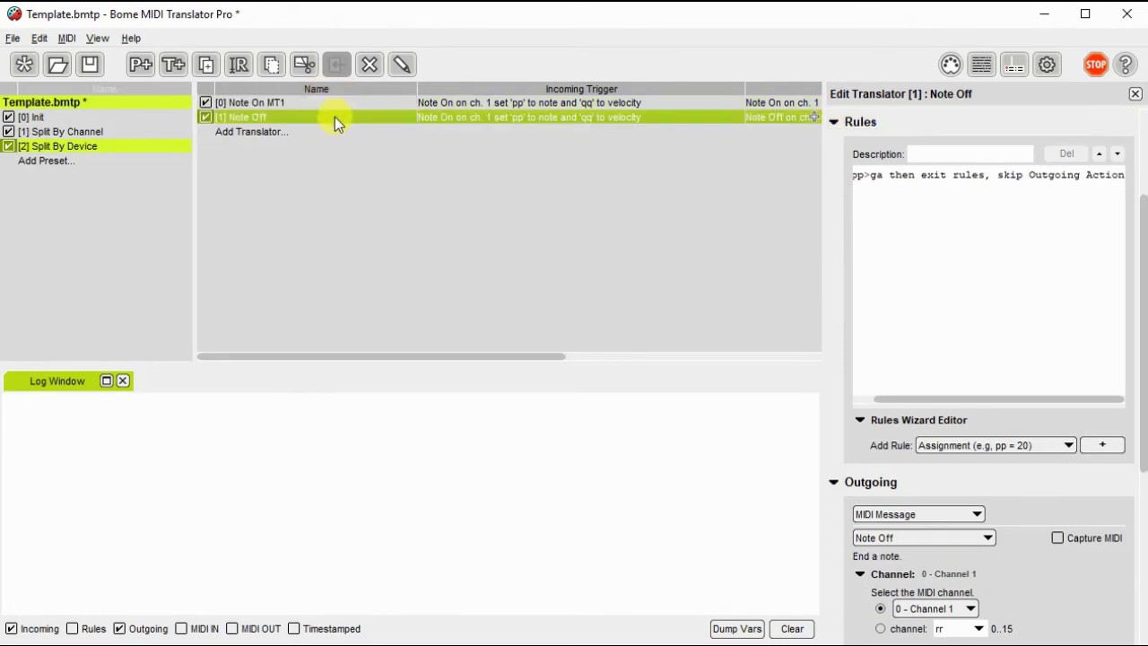
{"action": "left_click", "coordinate": [334, 117]}
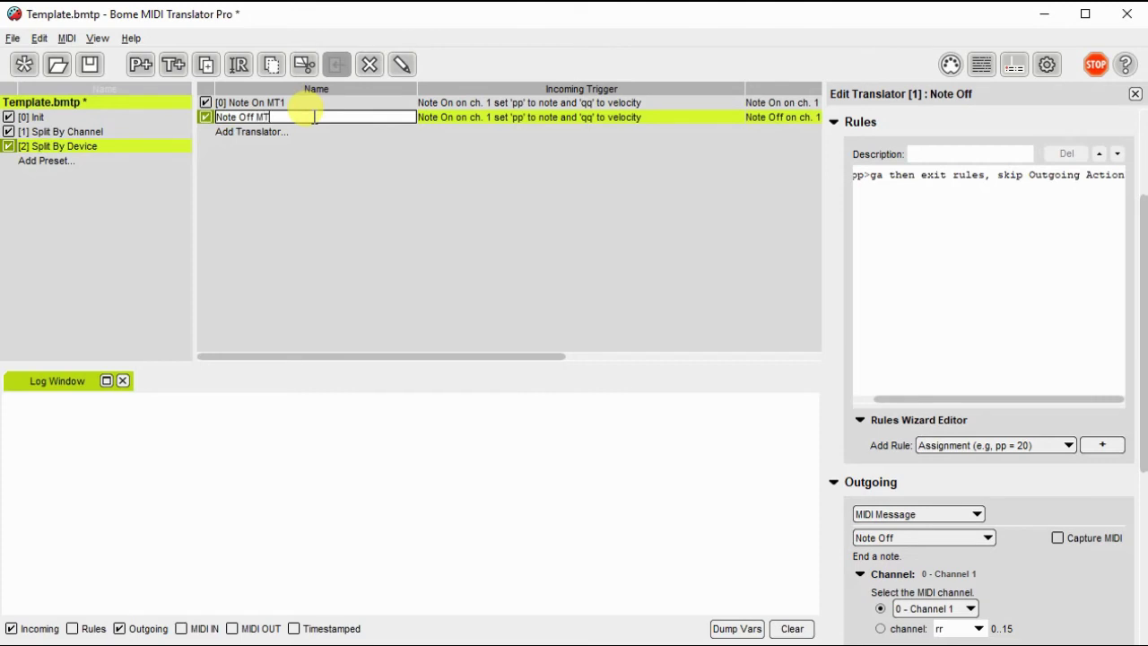
{"action": "type", "text": "MT1"}
{"action": "key", "text": "Return"}
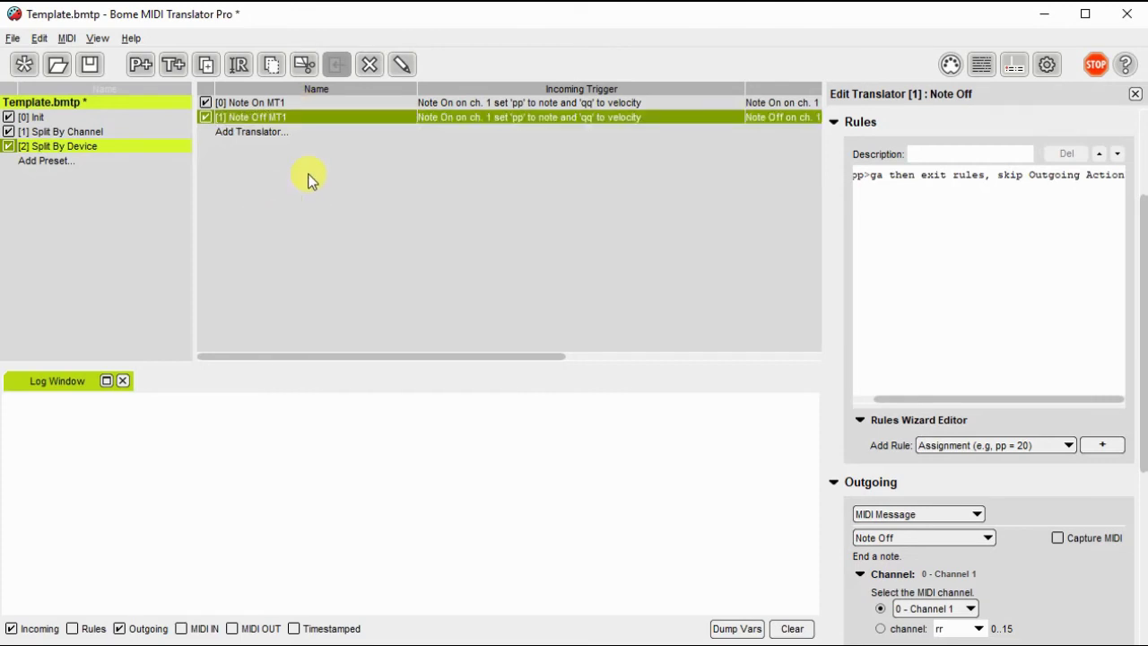
Duplicate both MT1 translators.
{"action": "left_click", "coordinate": [319, 105]}
{"action": "left_click", "coordinate": [318, 115]}
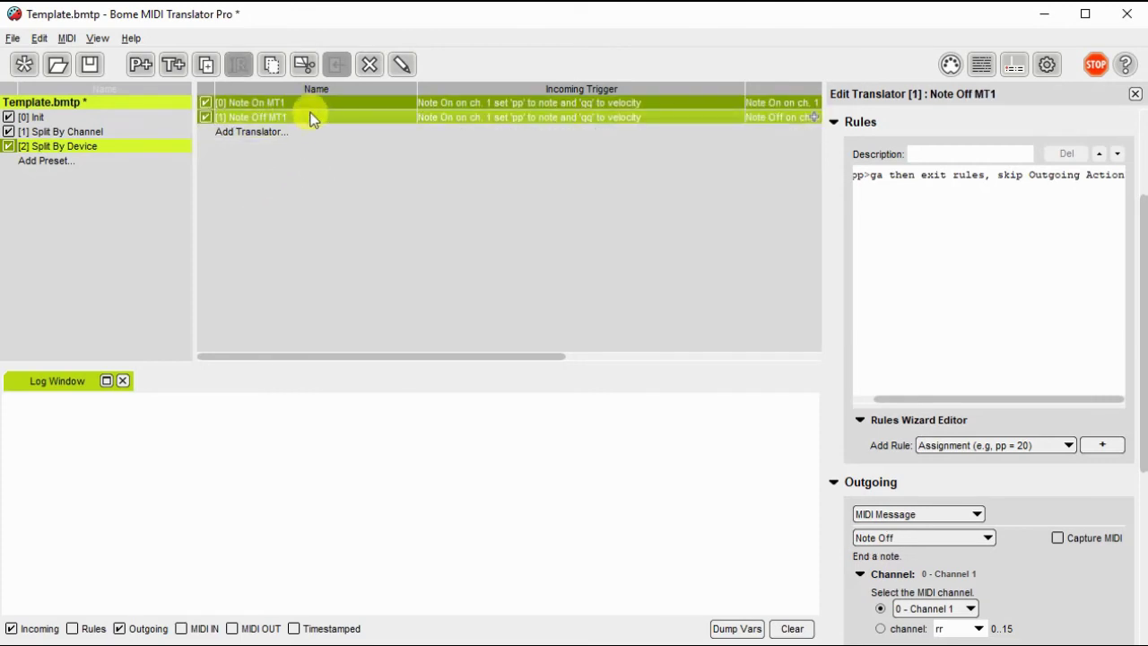
{"action": "right_click", "coordinate": [308, 116]}
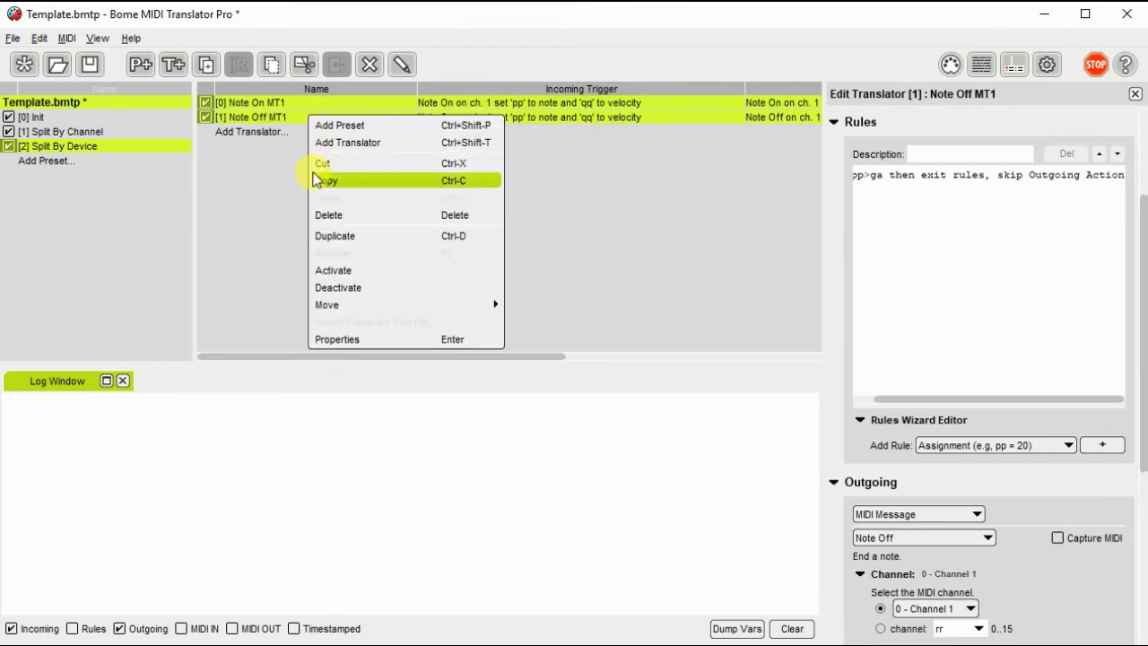
{"action": "left_click", "coordinate": [329, 235]}
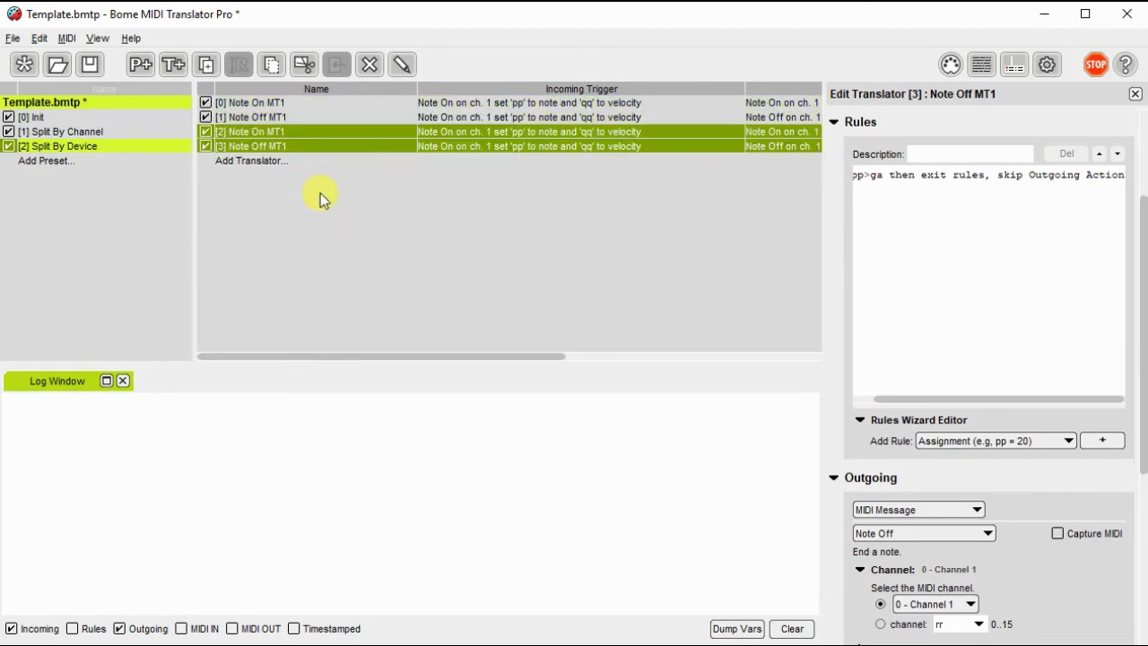
Rename the copies Note On MT2 and Note Off MT2, then start editing Note Off MT2's rule.
{"action": "left_click", "coordinate": [315, 132]}
{"action": "left_click", "coordinate": [308, 131]}
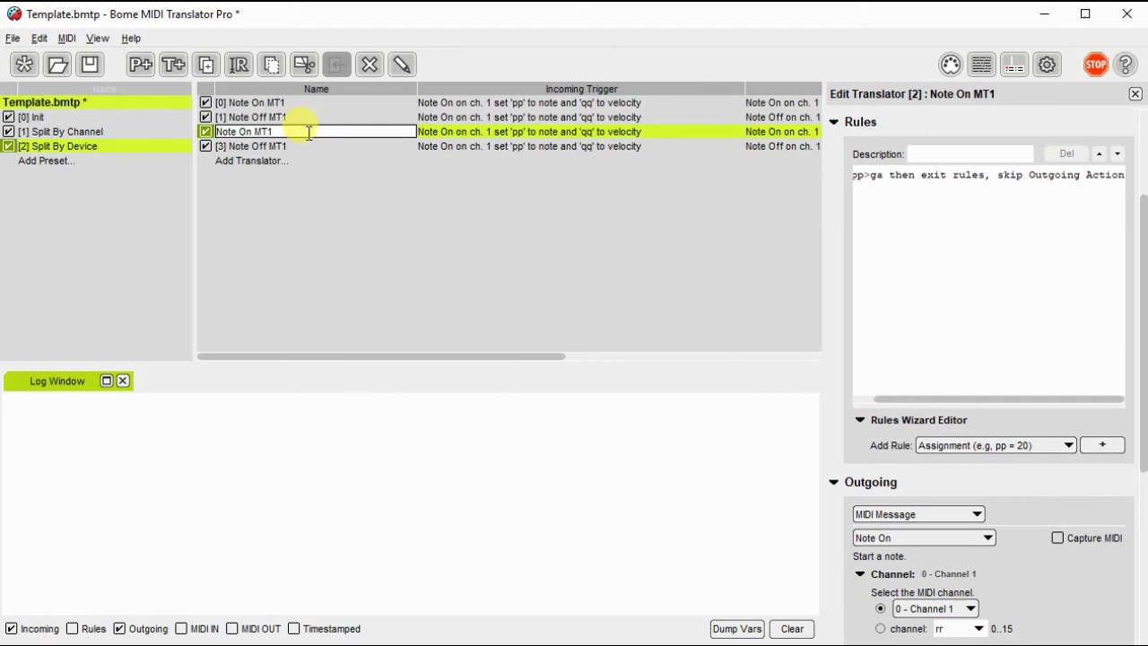
{"action": "type", "text": "2"}
{"action": "left_click", "coordinate": [292, 146]}
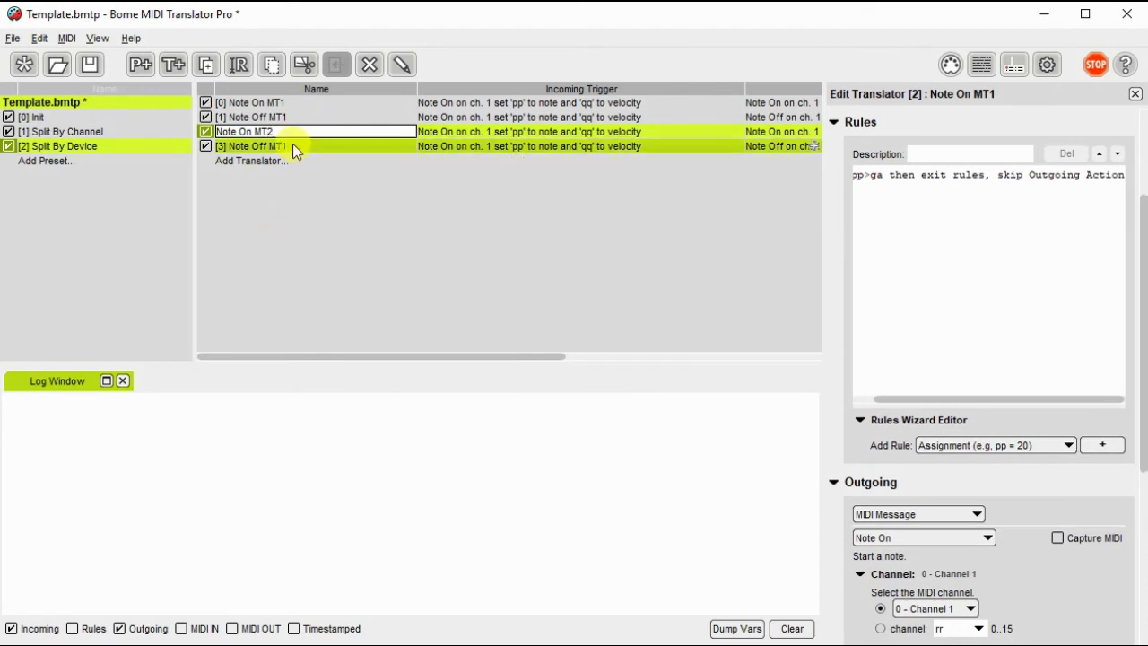
{"action": "left_click", "coordinate": [288, 146]}
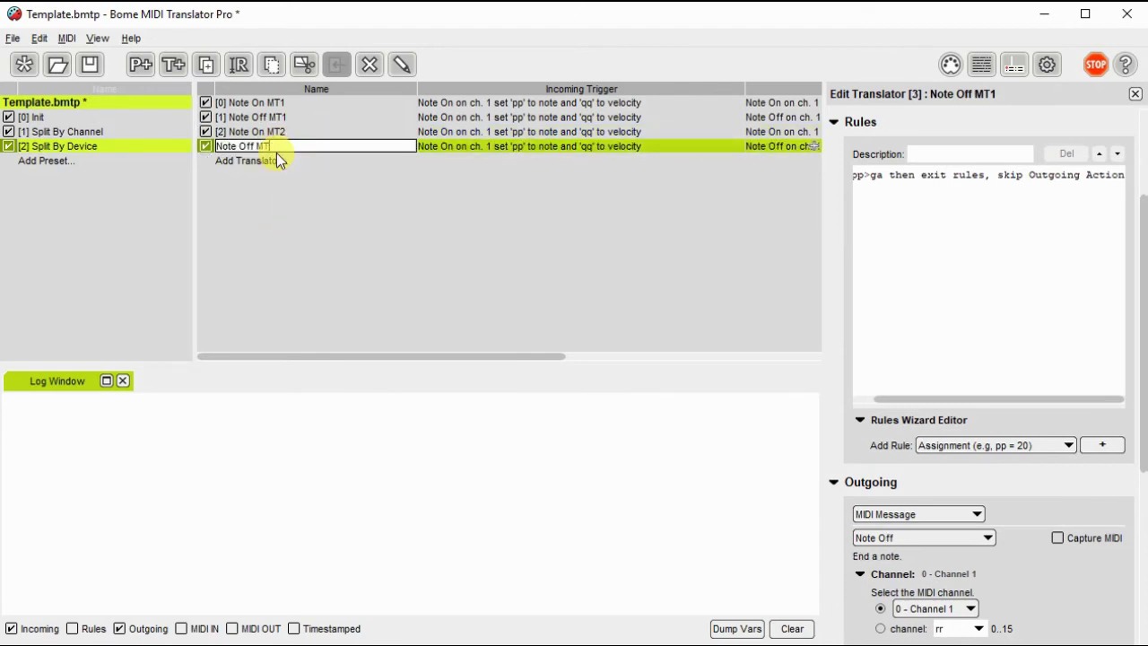
{"action": "left_click", "coordinate": [912, 220]}
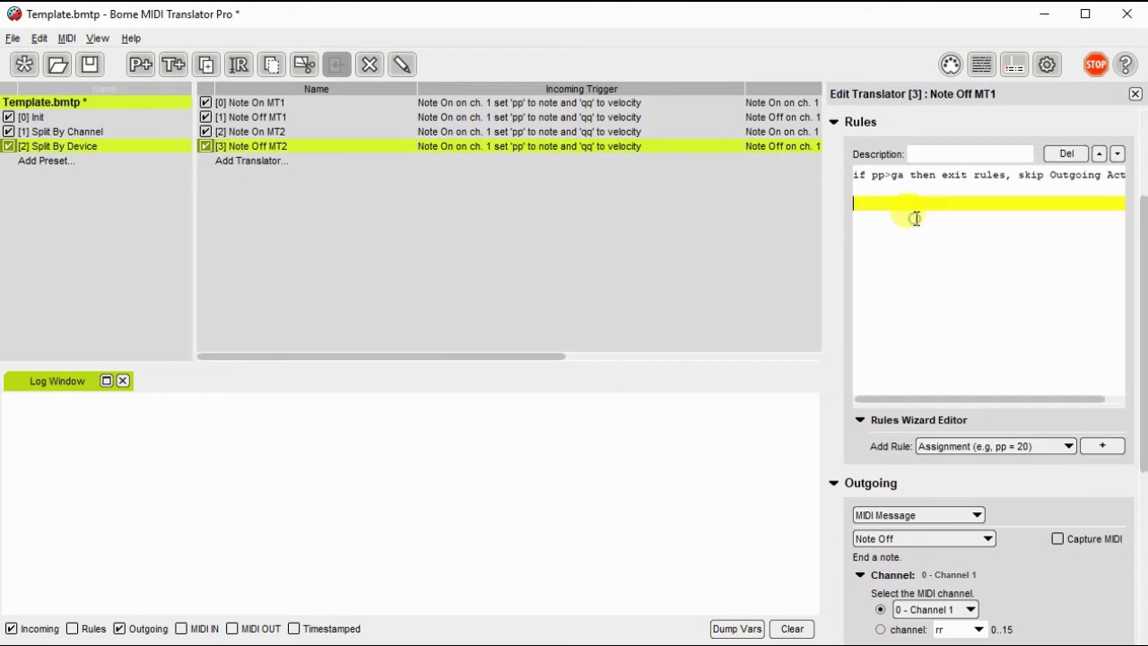
{"action": "left_click", "coordinate": [893, 174]}
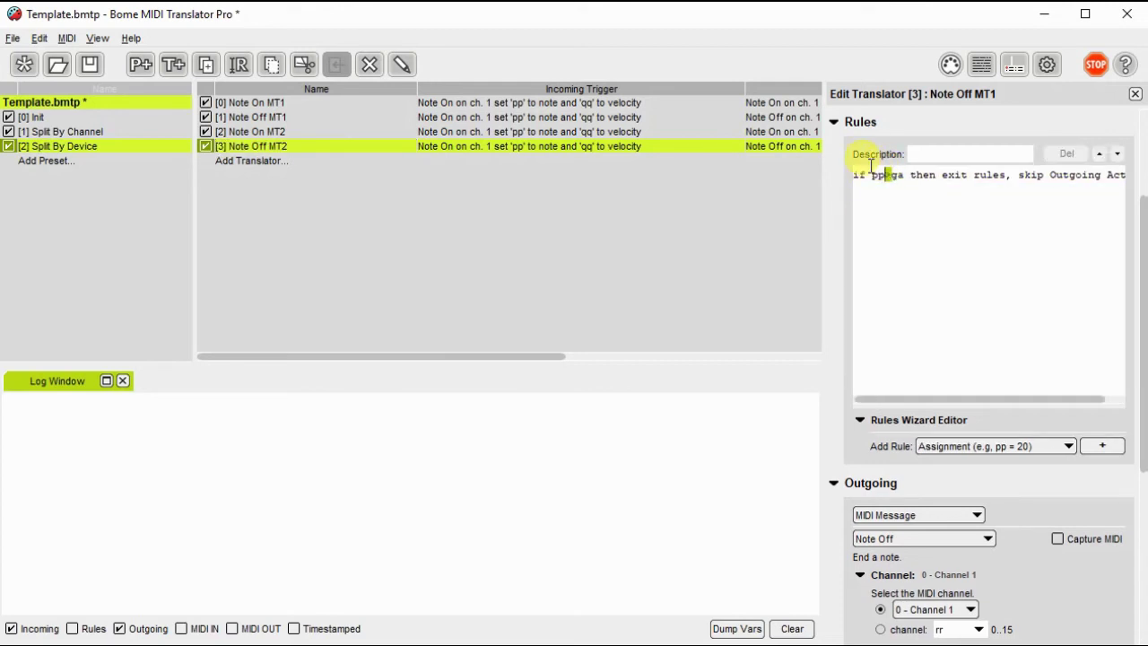
Change the rule comparison to pp<=ga in Note Off MT2 and Note On MT2.
{"action": "type", "text": "<="}
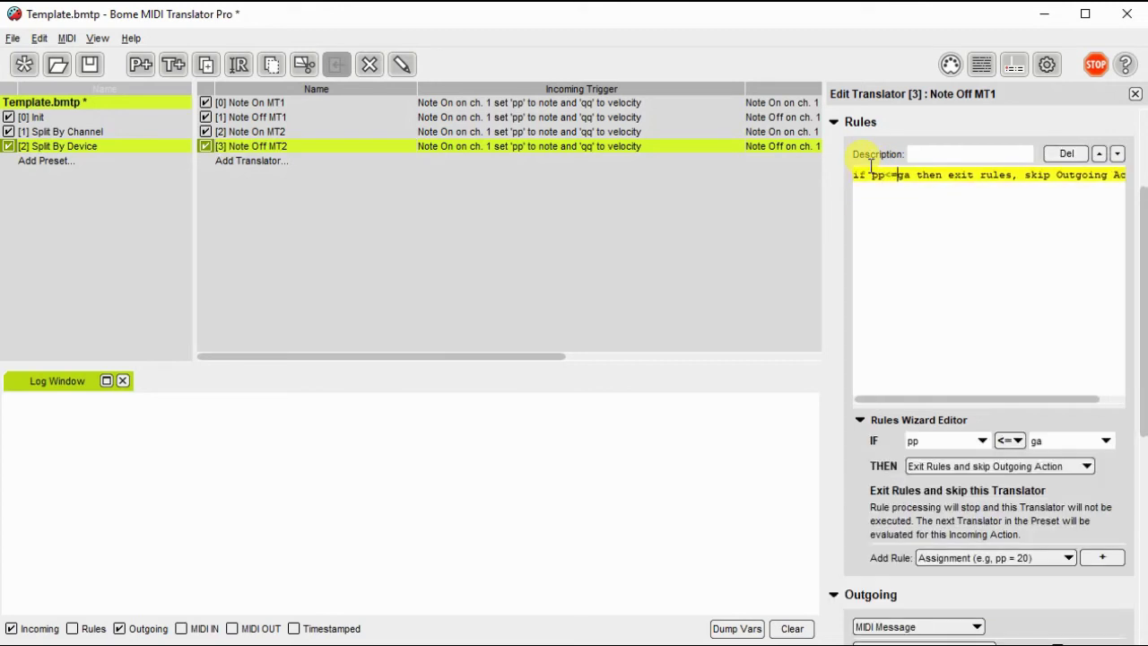
{"action": "left_click", "coordinate": [768, 135]}
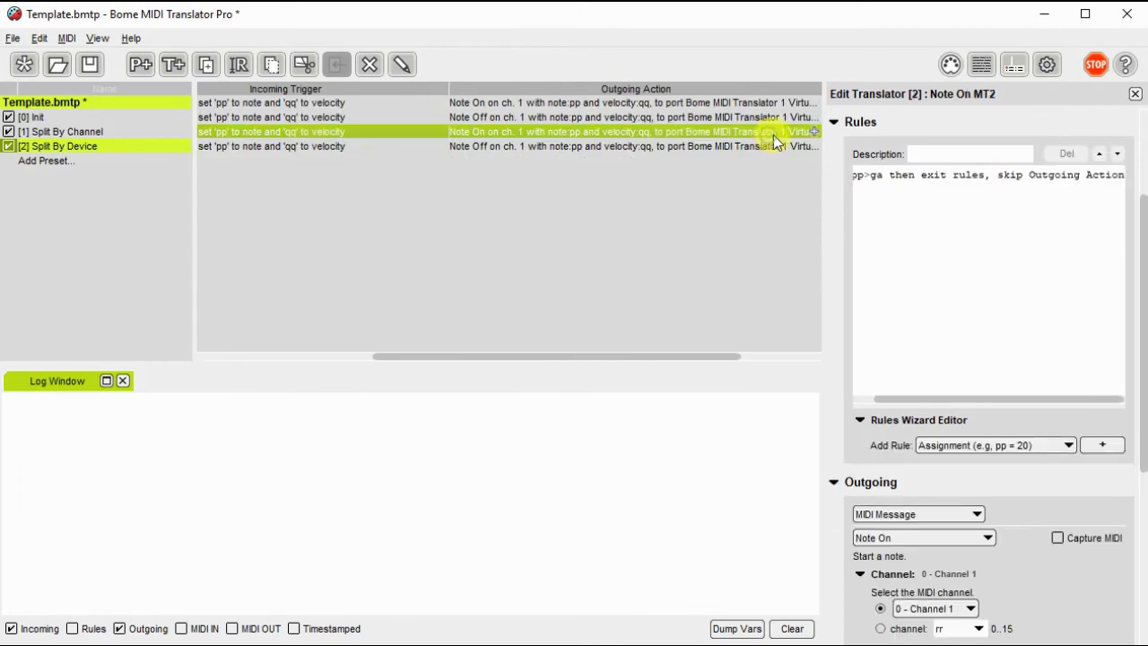
{"action": "left_click", "coordinate": [866, 175]}
{"action": "left_click", "coordinate": [864, 177]}
{"action": "left_click", "coordinate": [861, 177]}
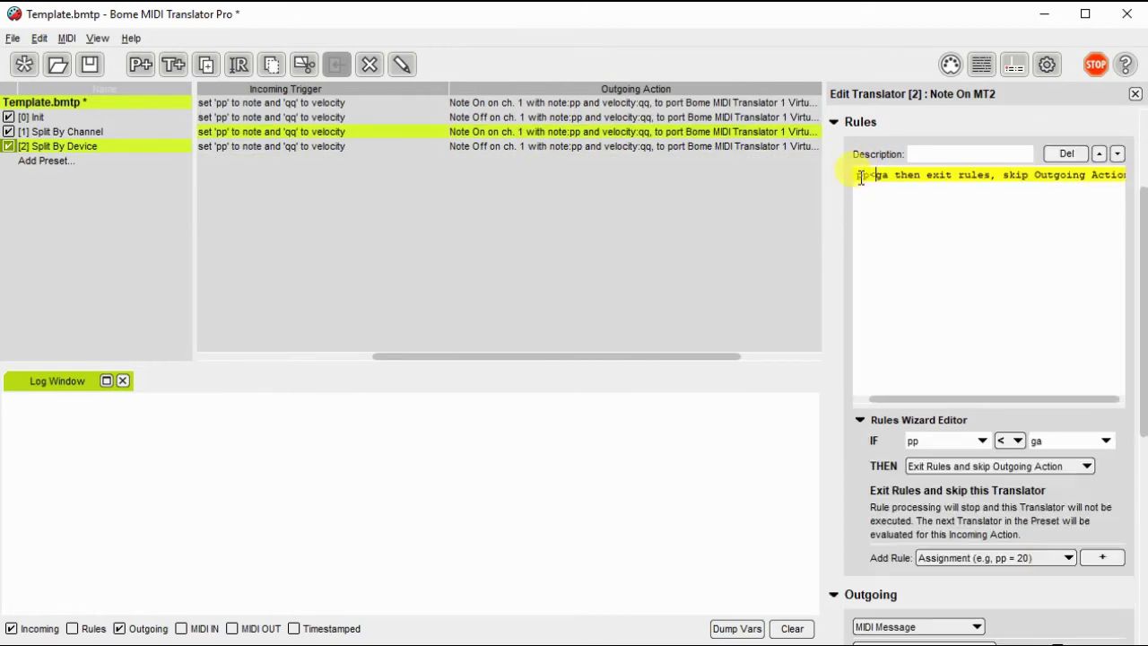
{"action": "left_click", "coordinate": [901, 278]}
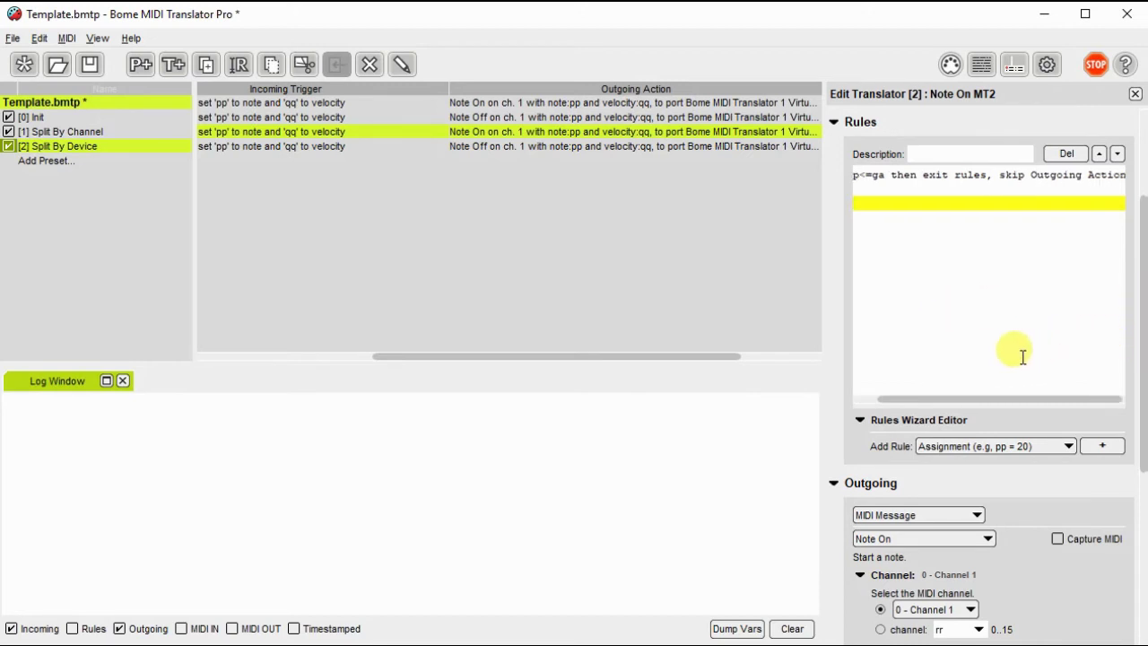
Route Note On MT2 to Bome MIDI Translator 2 Virtual Out instead of Virtual Out 1.
{"action": "scroll", "coordinate": [1004, 546], "scroll_direction": "down", "scroll_amount": 1}
{"action": "scroll", "coordinate": [1022, 548], "scroll_direction": "down", "scroll_amount": 3}
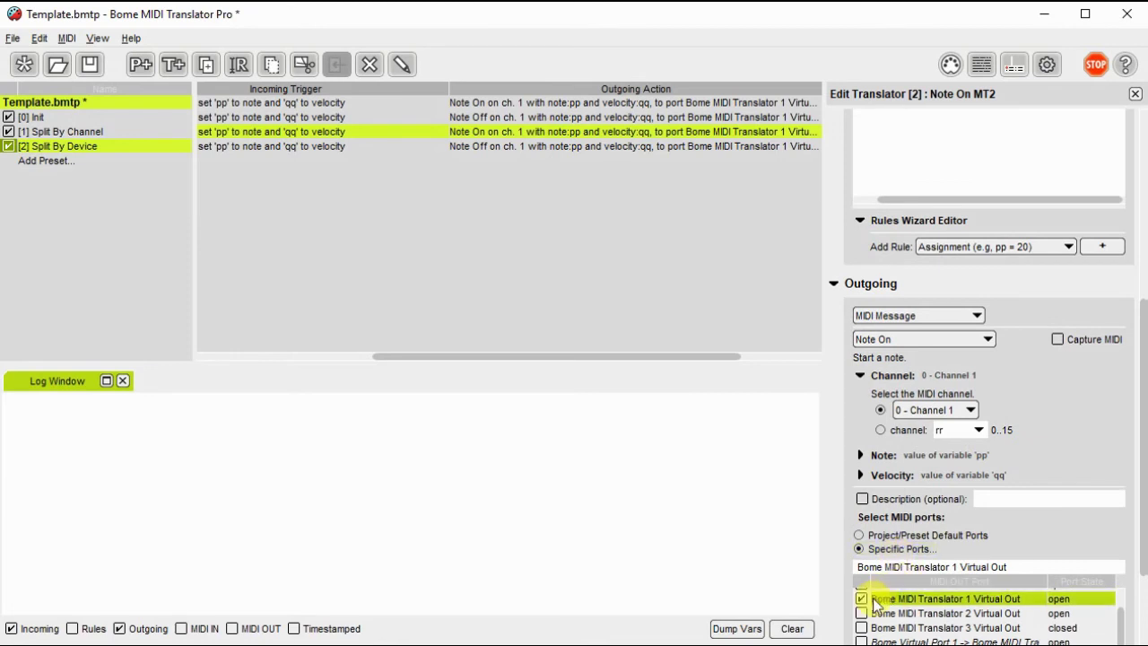
{"action": "left_click", "coordinate": [860, 598]}
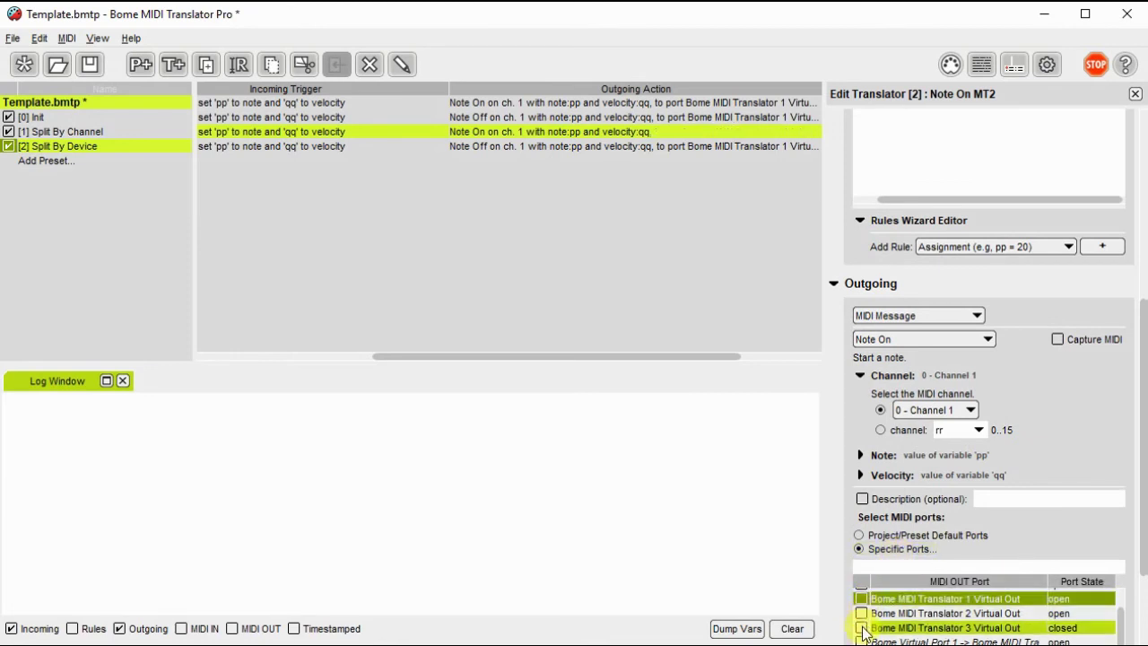
{"action": "left_click", "coordinate": [862, 613]}
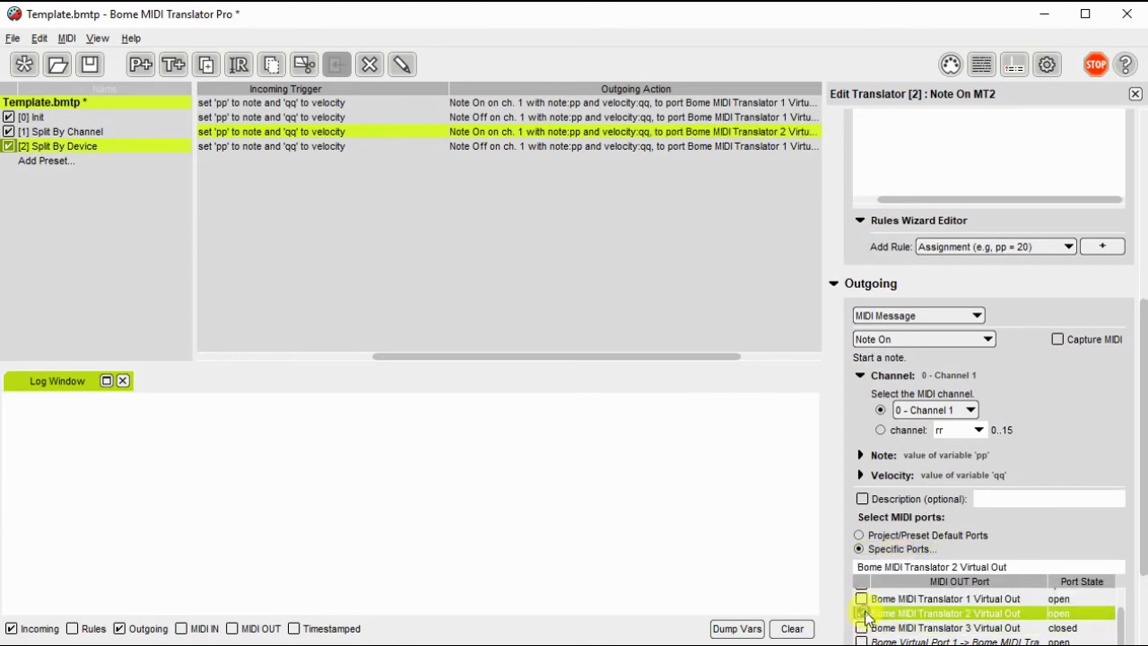
Select Note Off MT2 and deactivate the Split By Channel preset.
{"action": "left_click", "coordinate": [739, 147]}
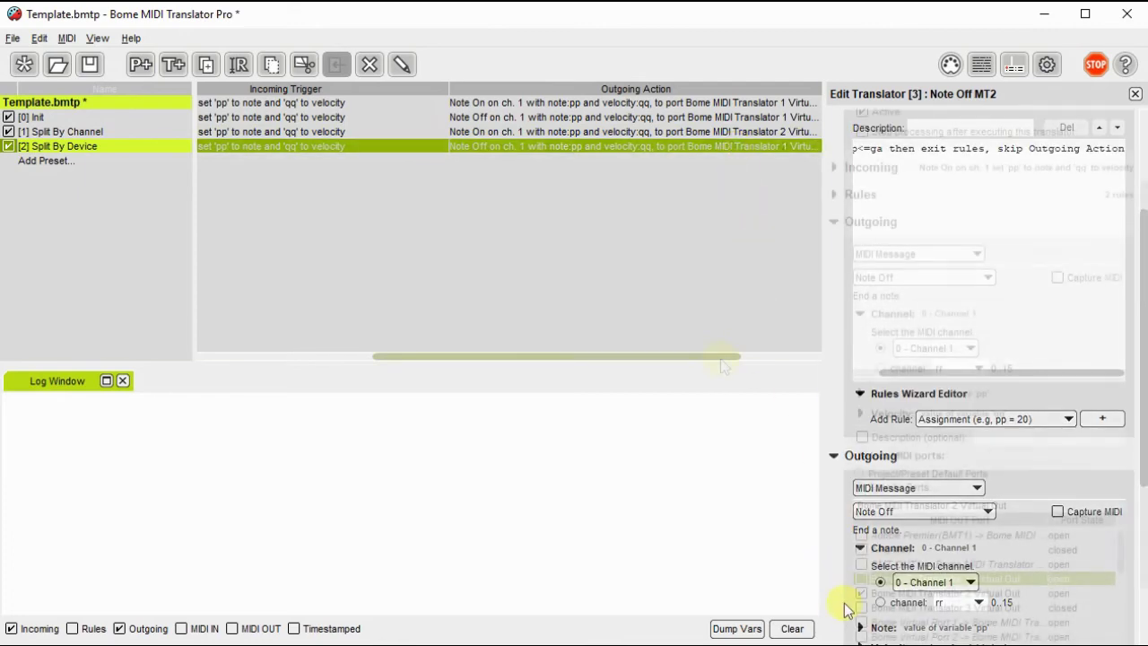
{"action": "mouse_move", "coordinate": [682, 357]}
{"action": "left_mouse_down"}
{"action": "mouse_move", "coordinate": [566, 358]}
{"action": "mouse_move", "coordinate": [664, 357]}
{"action": "left_mouse_up"}
{"action": "left_click", "coordinate": [765, 262]}
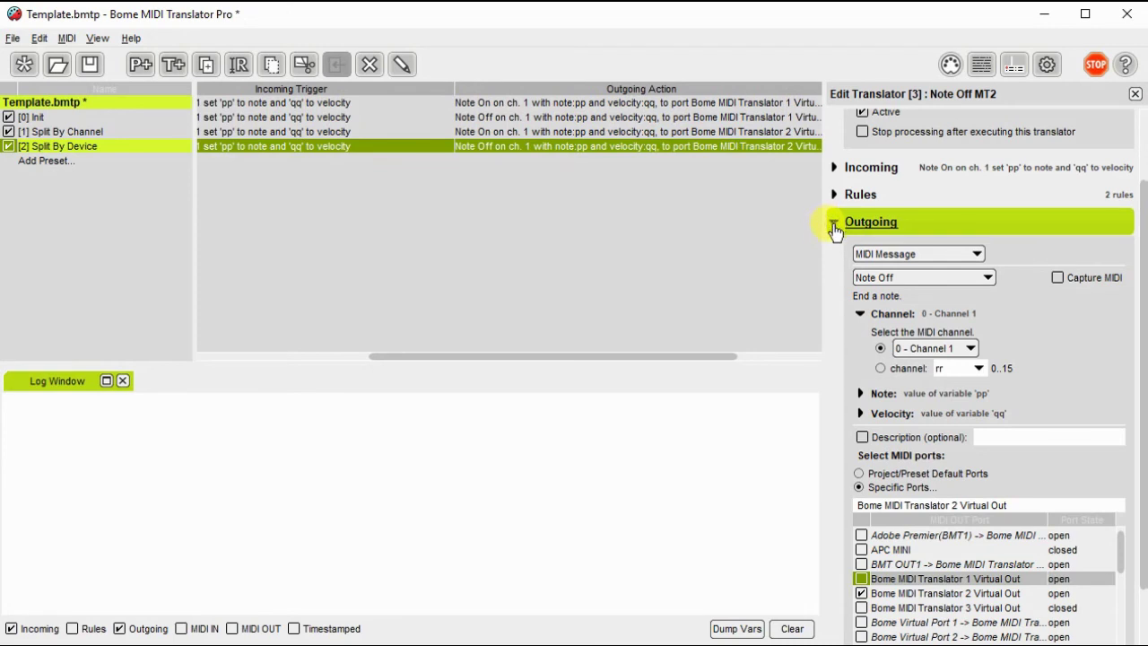
{"action": "right_click", "coordinate": [833, 230]}
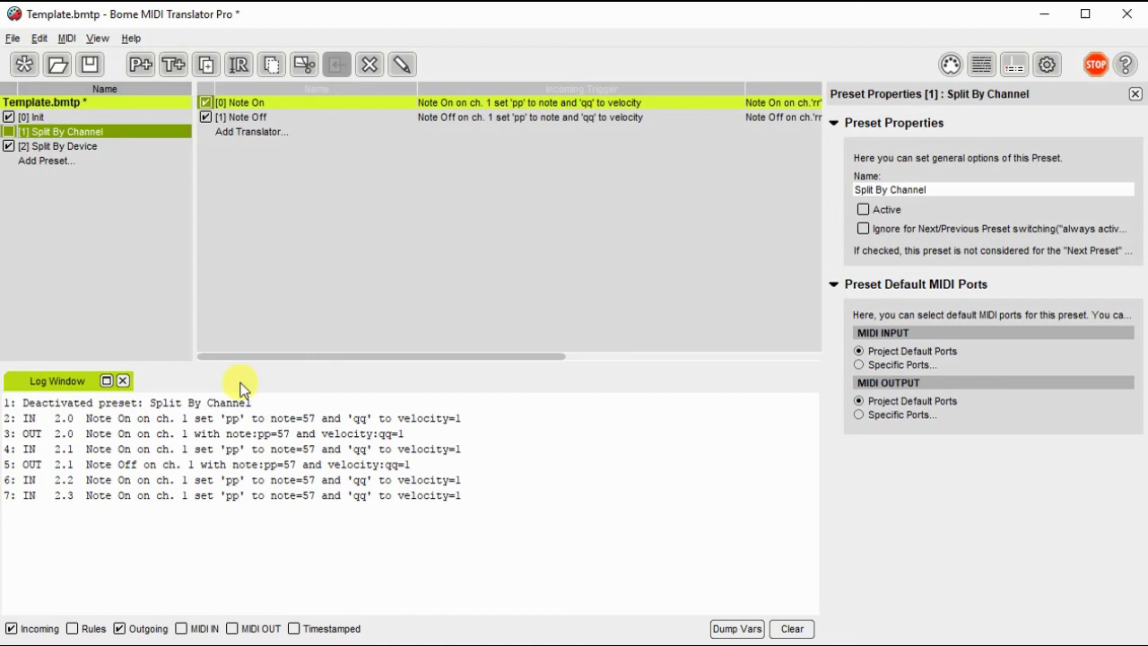
Set the Log Window to show MIDI OUT messages and hide Outgoing action entries.
{"action": "left_click", "coordinate": [233, 628]}
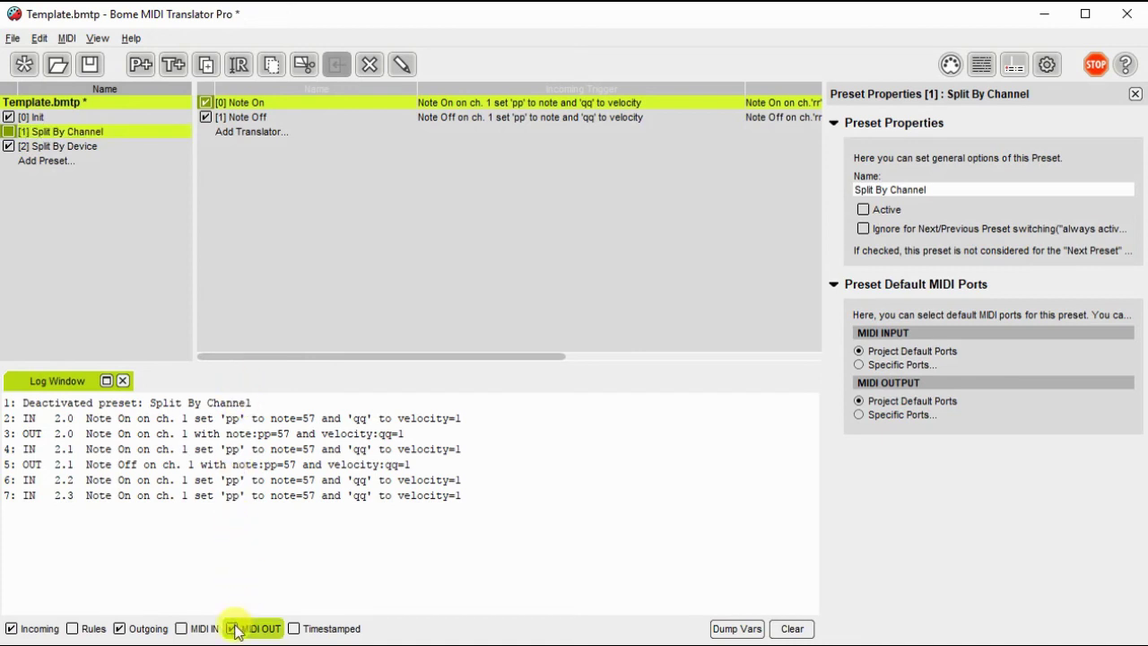
{"action": "left_click", "coordinate": [120, 629]}
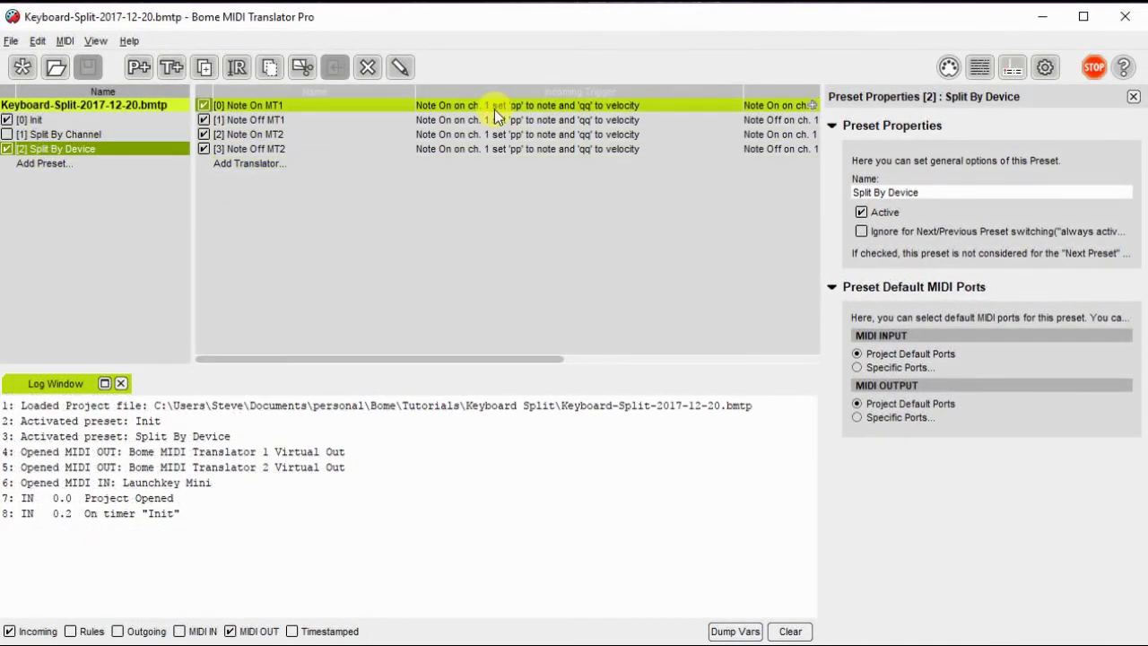
Add the rule pp=pp-24 as Note On MT2's second line to transpose notes down 24.
{"action": "left_click", "coordinate": [542, 105]}
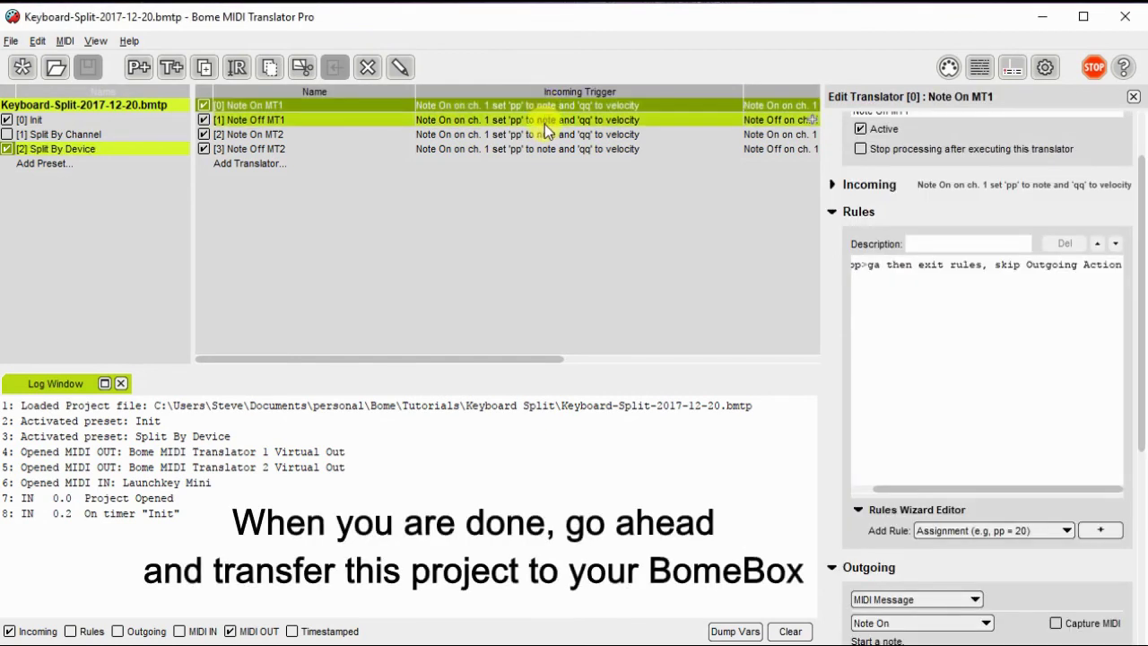
{"action": "left_click", "coordinate": [544, 134]}
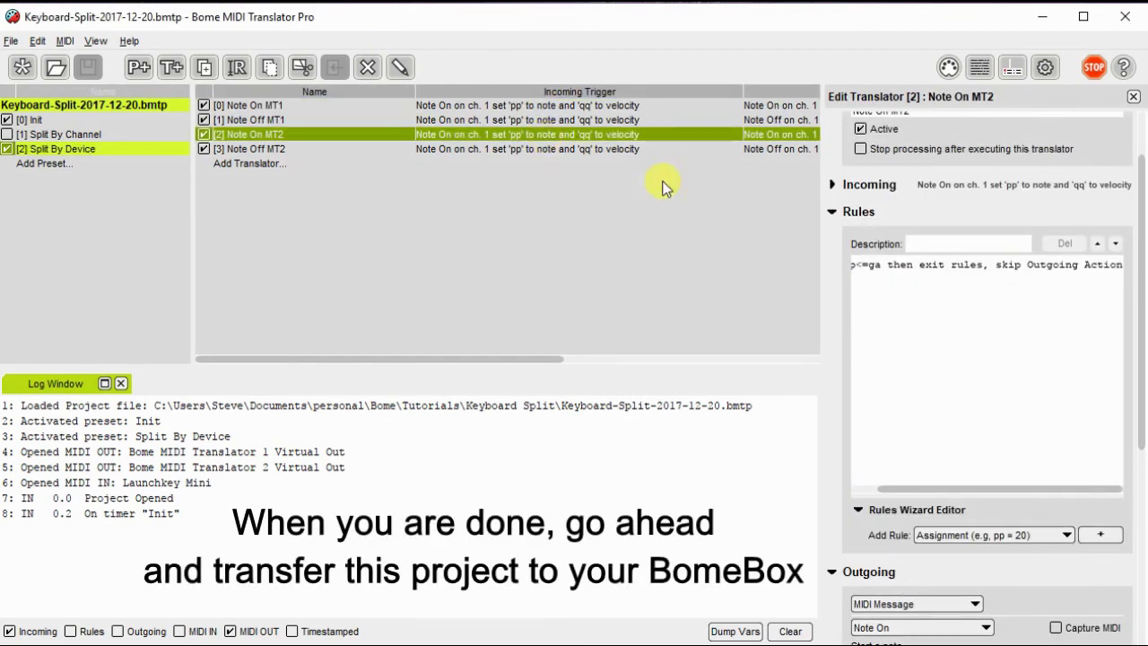
{"action": "left_click_drag", "start_coordinate": [884, 488], "coordinate": [859, 489]}
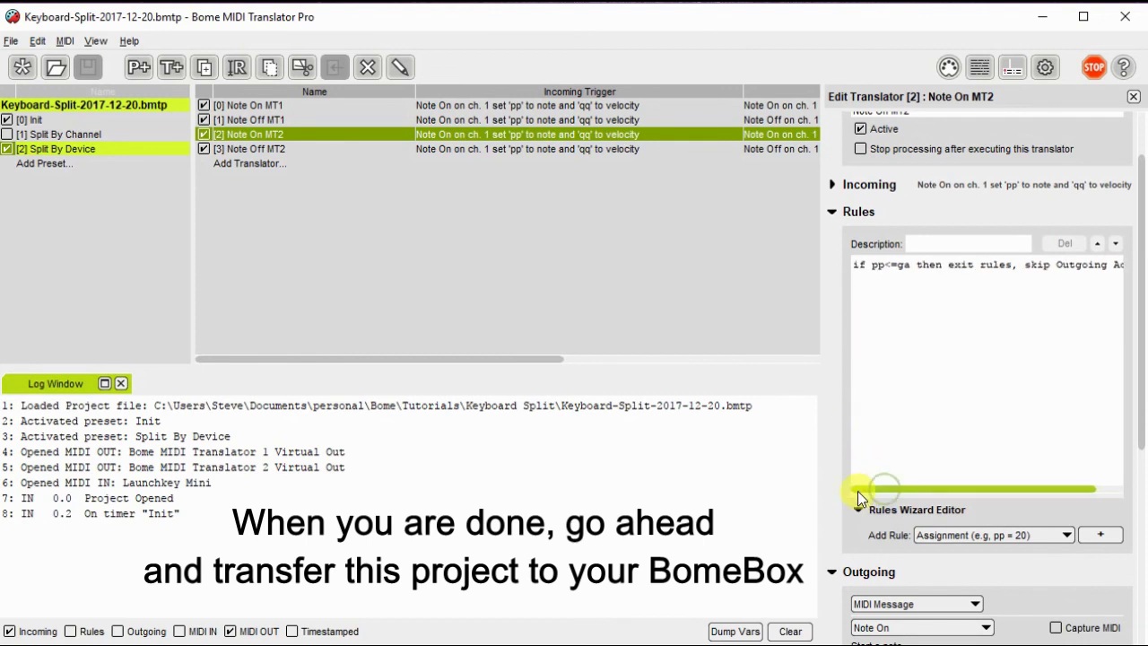
{"action": "left_click", "coordinate": [866, 282]}
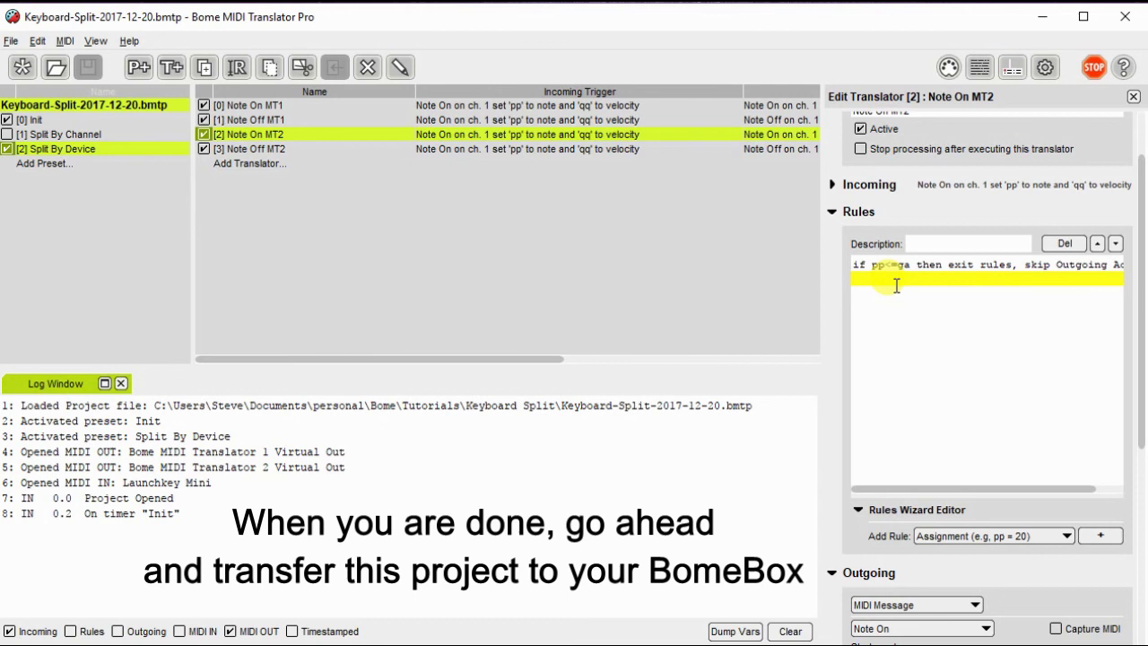
{"action": "type", "text": "p"}
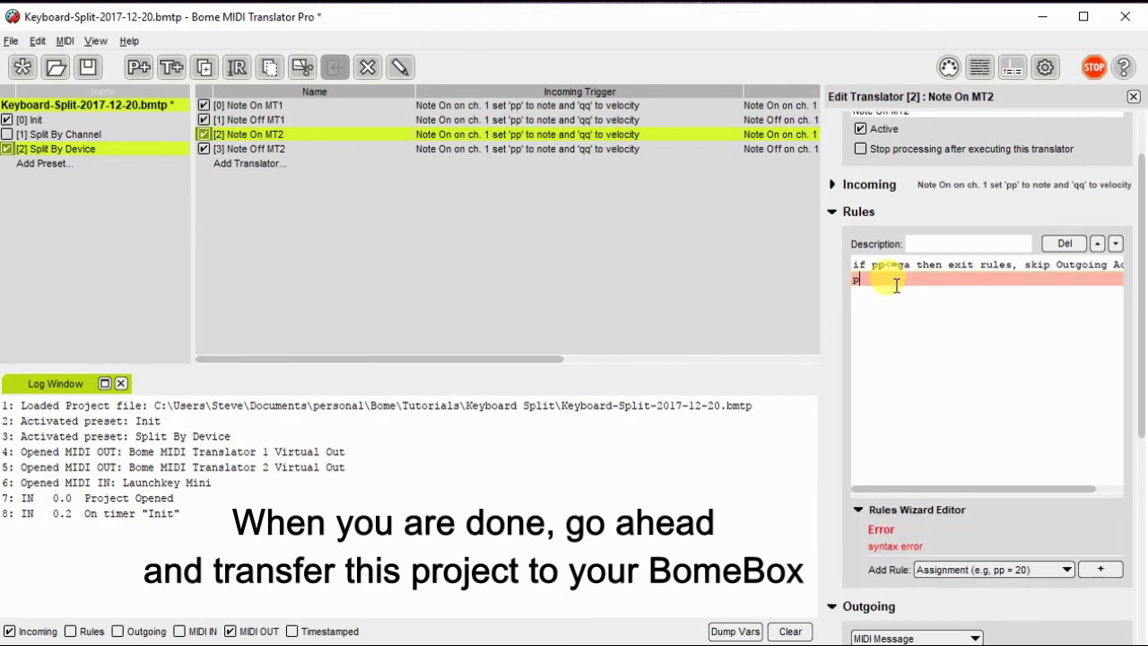
{"action": "type", "text": "p=pp-"}
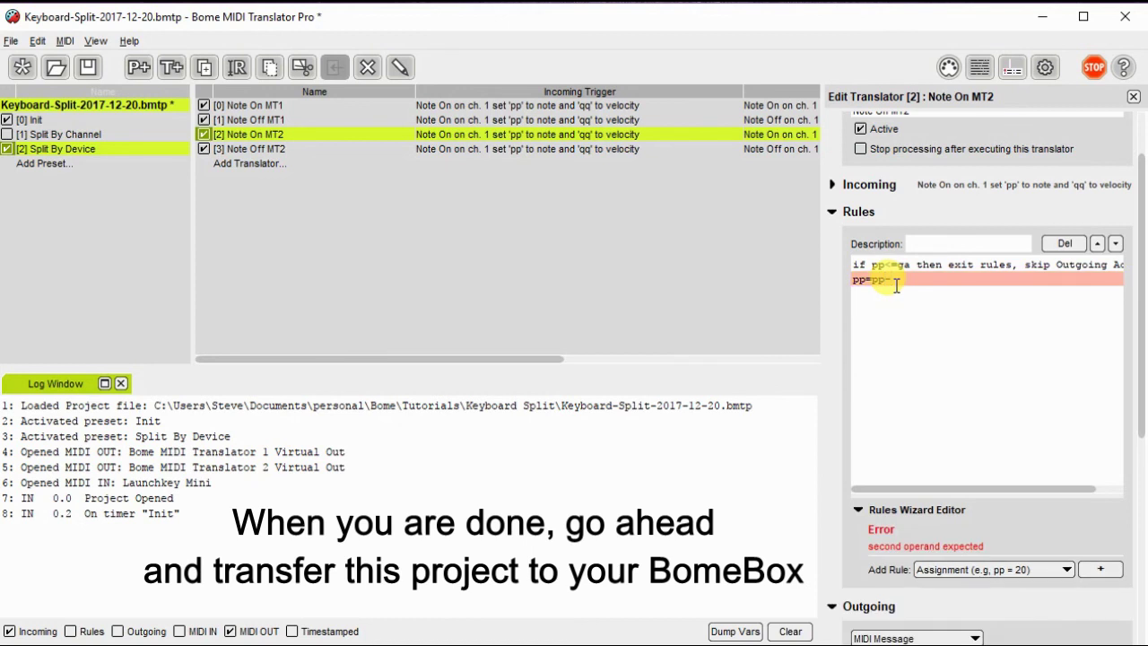
{"action": "type", "text": "24"}
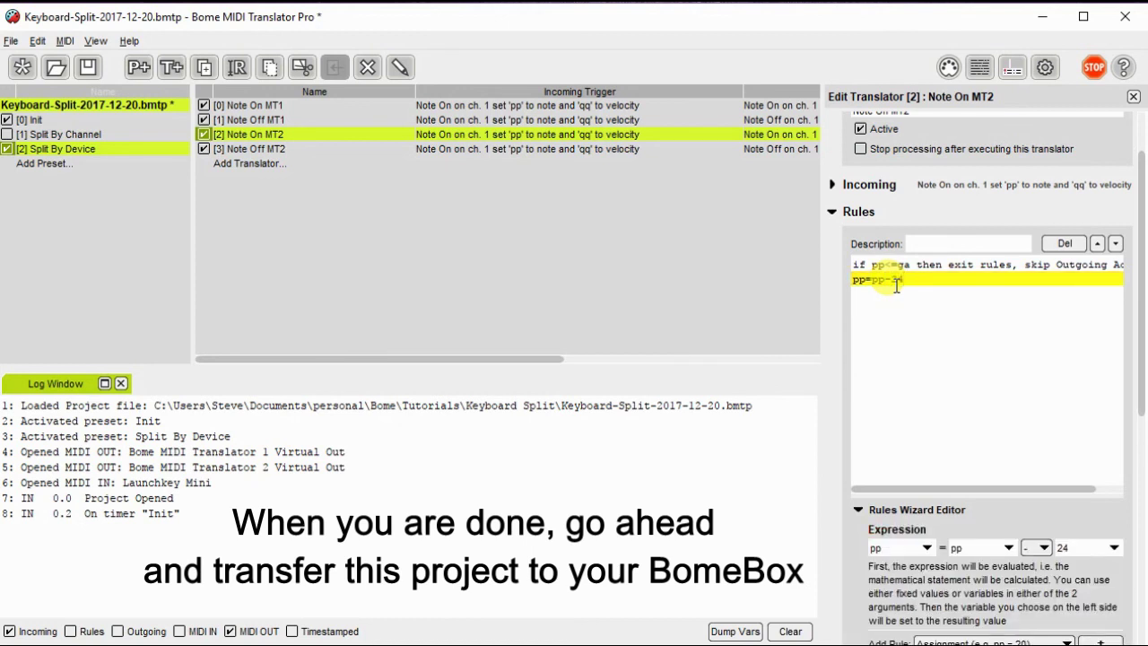
{"action": "left_click", "coordinate": [677, 148], "text": "ctrl"}
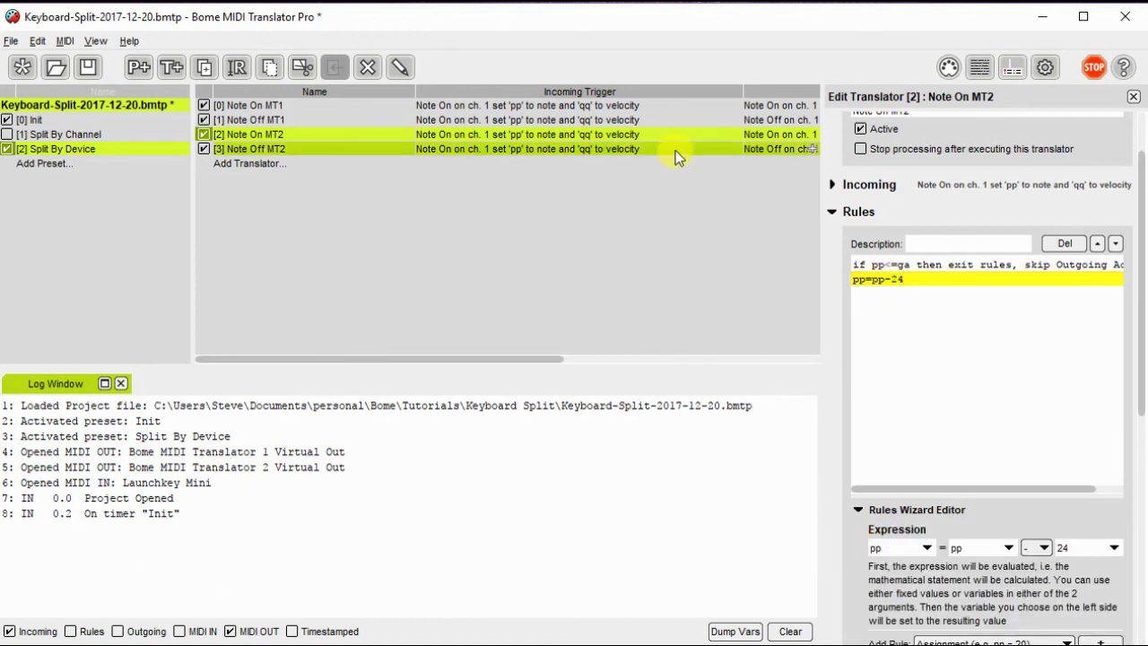
{"action": "left_click", "coordinate": [677, 150]}
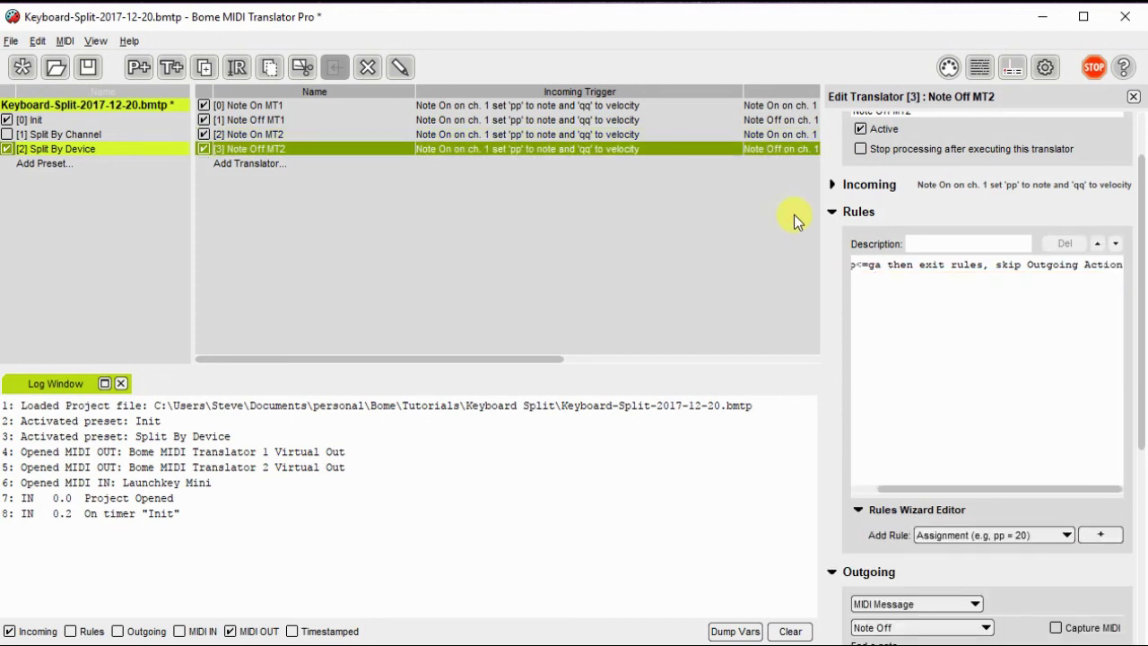
Type pp=pp-24 on a new second rule line in Note Off MT2.
{"action": "left_click_drag", "start_coordinate": [900, 489], "coordinate": [864, 490]}
{"action": "left_click", "coordinate": [882, 290]}
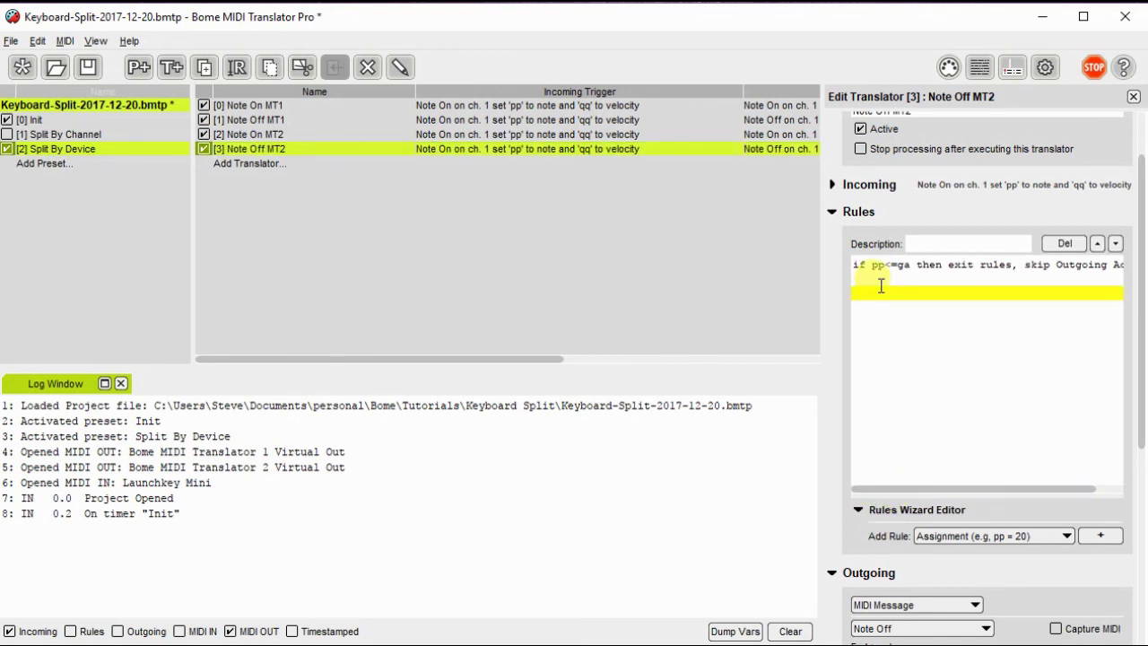
{"action": "type", "text": "pp="}
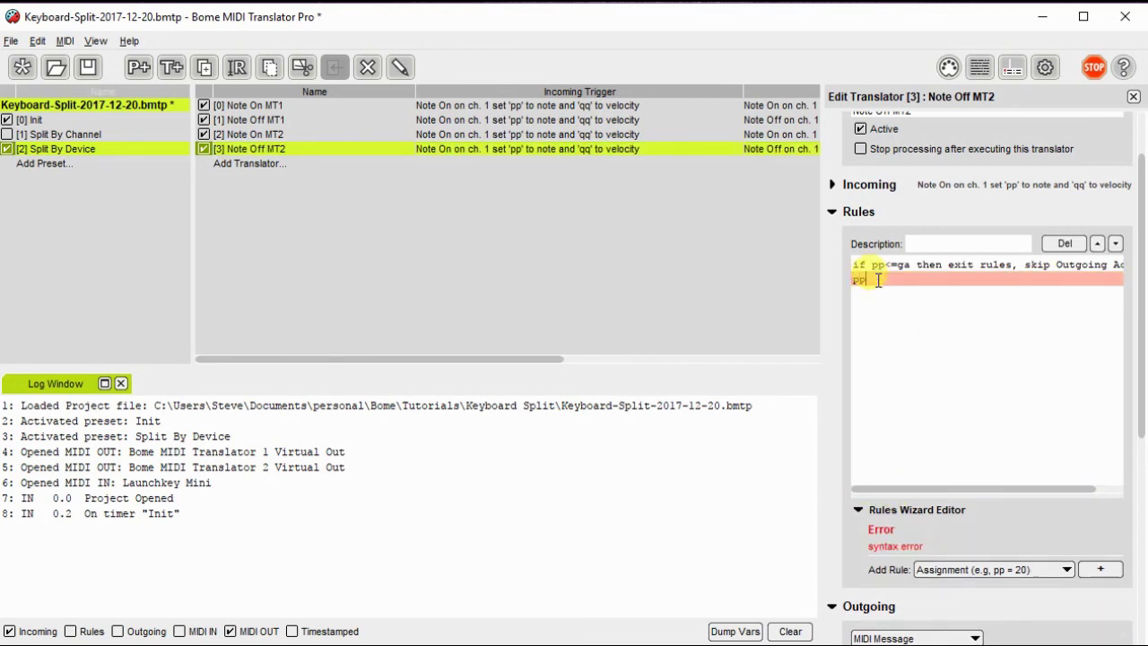
{"action": "type", "text": "pp-24"}
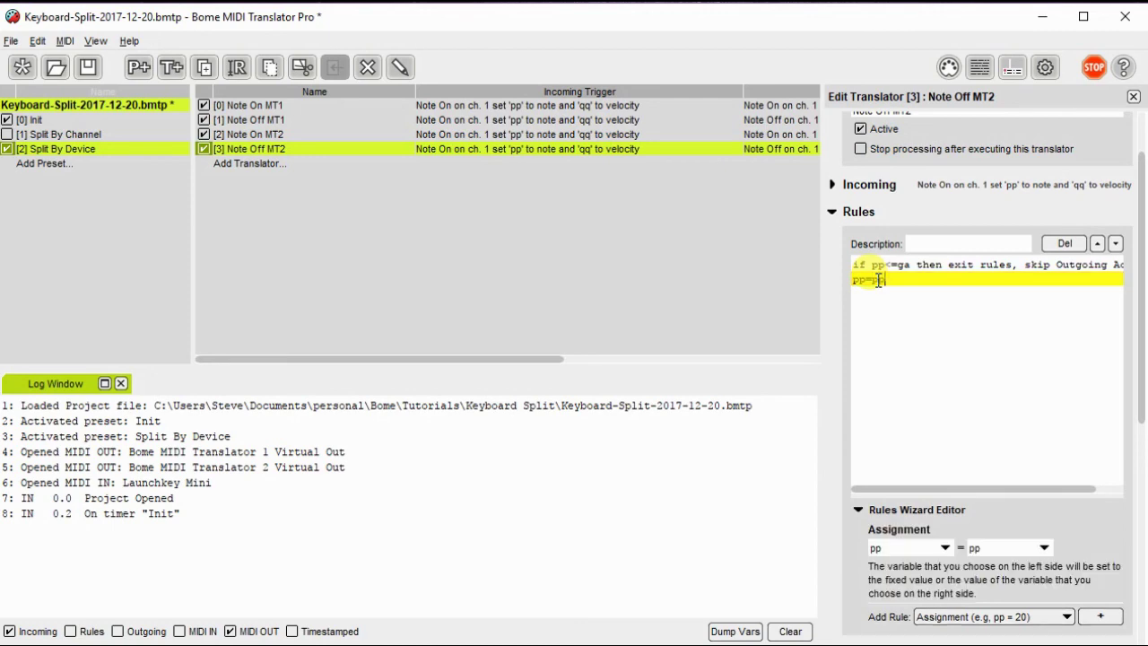